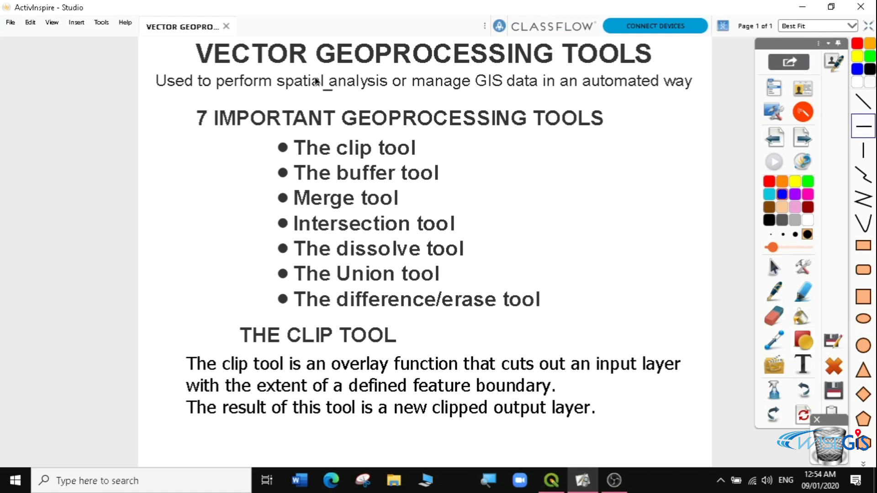
- Underline "VECTOR GEOPROCESSING" in the title and "spatial analysis" and "automated way" in the description with straight blue lines
{"action": "left_click_drag", "start_coordinate": [194, 69], "coordinate": [559, 72]}
{"action": "left_click_drag", "start_coordinate": [284, 99], "coordinate": [408, 99]}
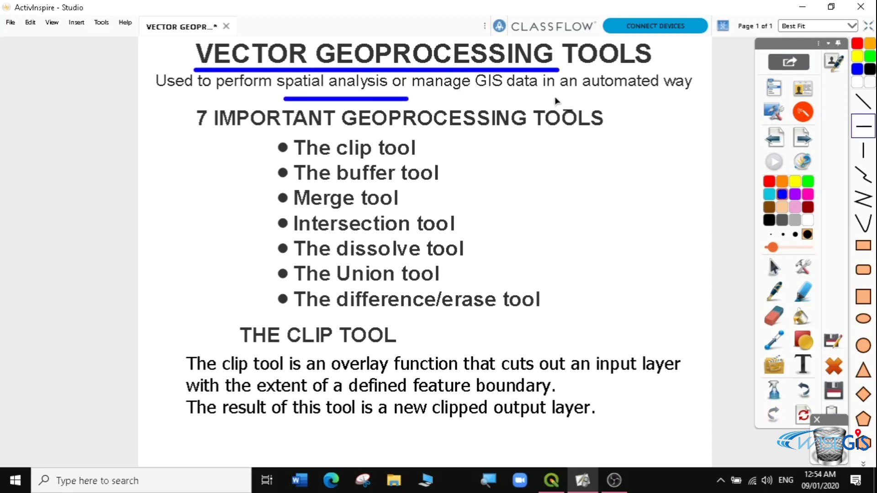
{"action": "left_click_drag", "start_coordinate": [583, 92], "coordinate": [696, 92]}
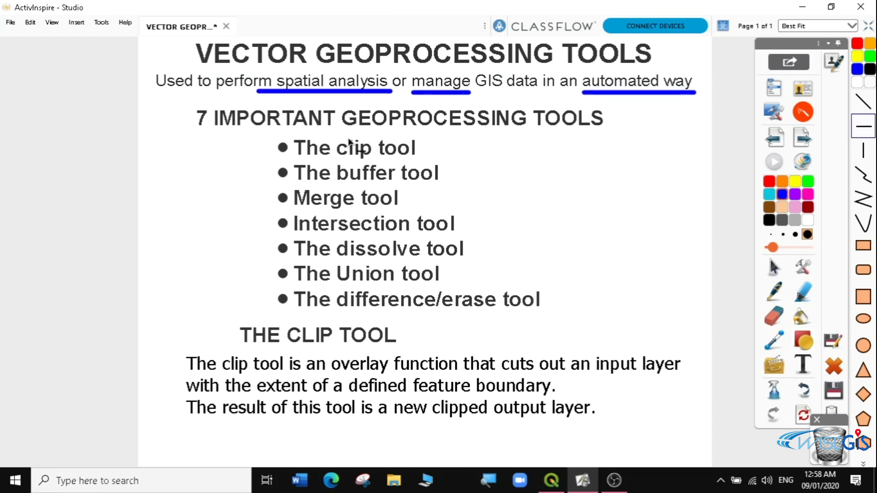
- Underline the 7 in the list heading and each of the seven tool names, from clip to difference/erase, in blue
{"action": "left_click_drag", "start_coordinate": [185, 128], "coordinate": [231, 129]}
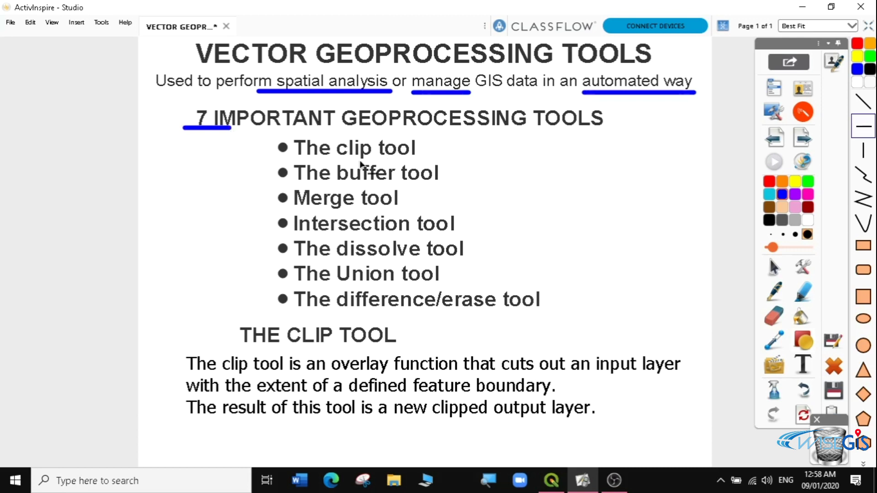
{"action": "left_click_drag", "start_coordinate": [337, 158], "coordinate": [375, 158]}
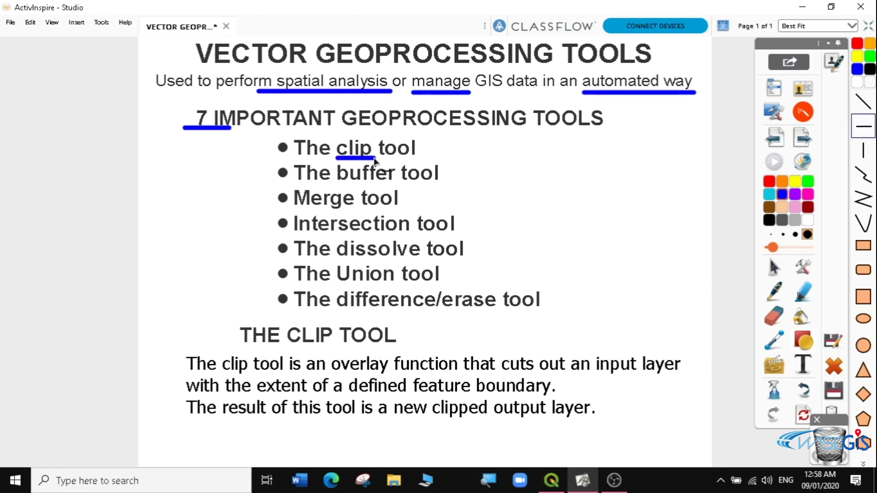
{"action": "left_click_drag", "start_coordinate": [336, 183], "coordinate": [398, 183]}
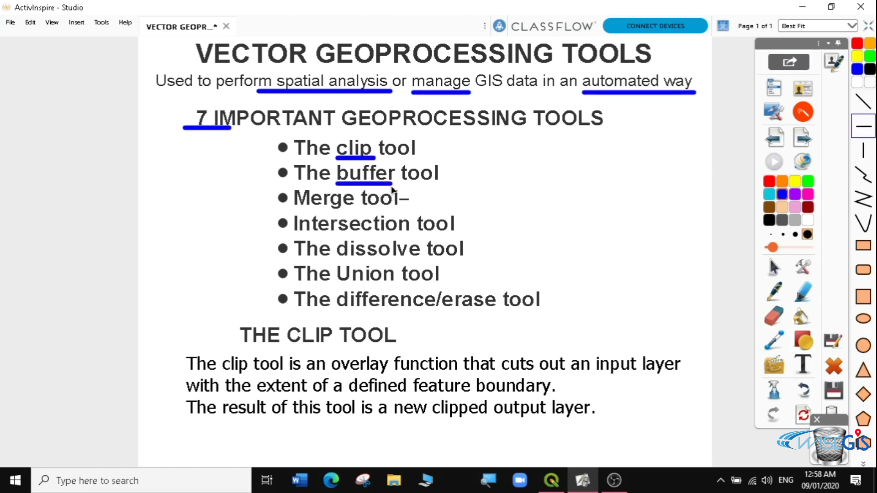
{"action": "left_click_drag", "start_coordinate": [289, 208], "coordinate": [356, 208]}
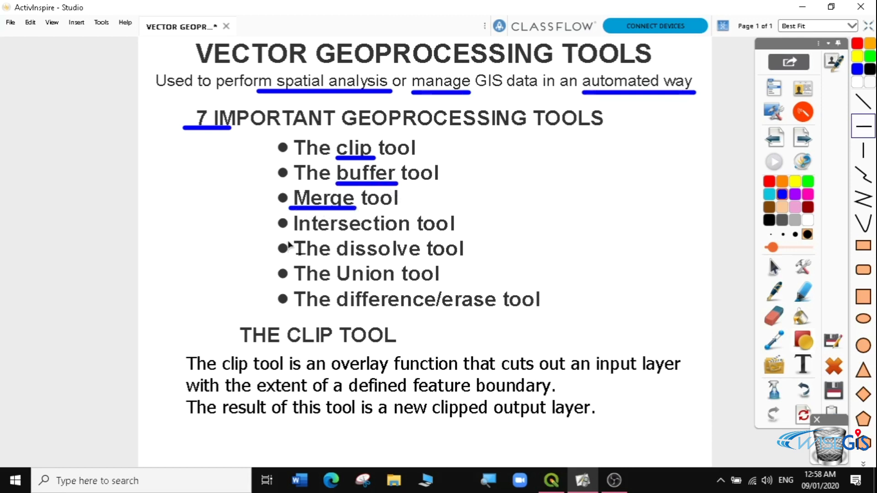
{"action": "left_click_drag", "start_coordinate": [288, 232], "coordinate": [414, 232]}
{"action": "left_click_drag", "start_coordinate": [338, 256], "coordinate": [435, 255]}
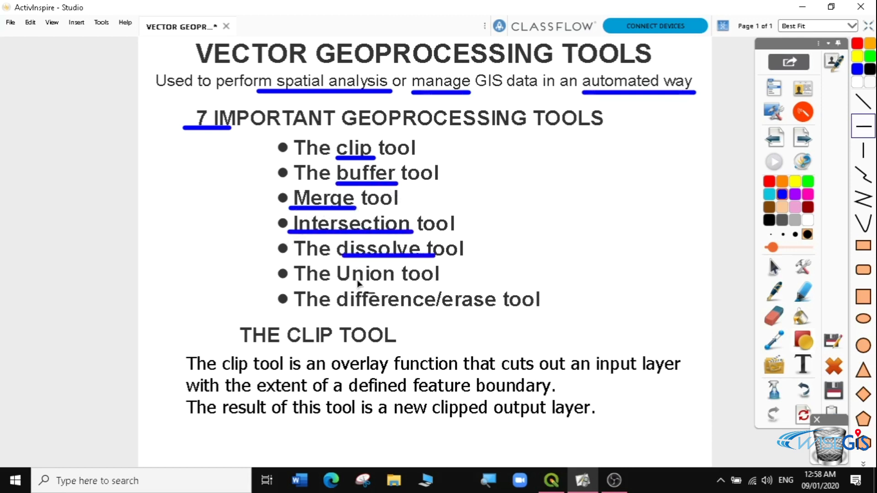
{"action": "mouse_move", "coordinate": [337, 280]}
{"action": "left_mouse_down"}
{"action": "mouse_move", "coordinate": [382, 290]}
{"action": "mouse_move", "coordinate": [401, 280]}
{"action": "left_mouse_up"}
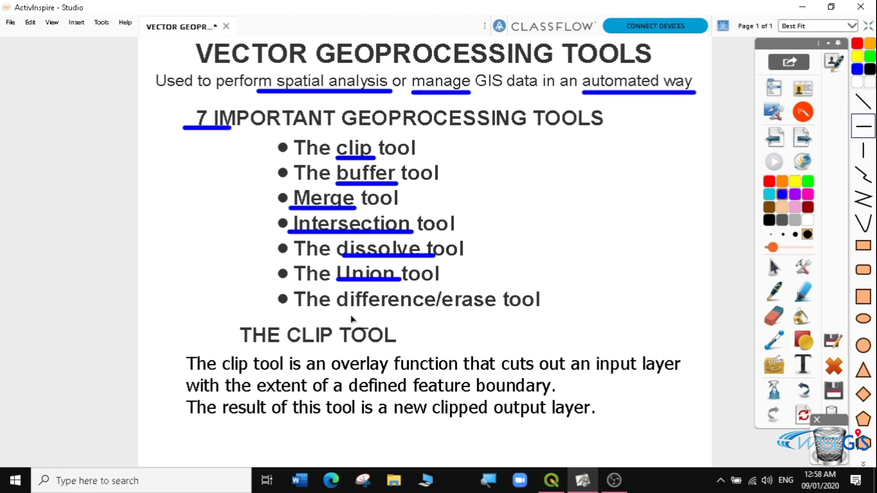
{"action": "left_click_drag", "start_coordinate": [336, 311], "coordinate": [494, 311]}
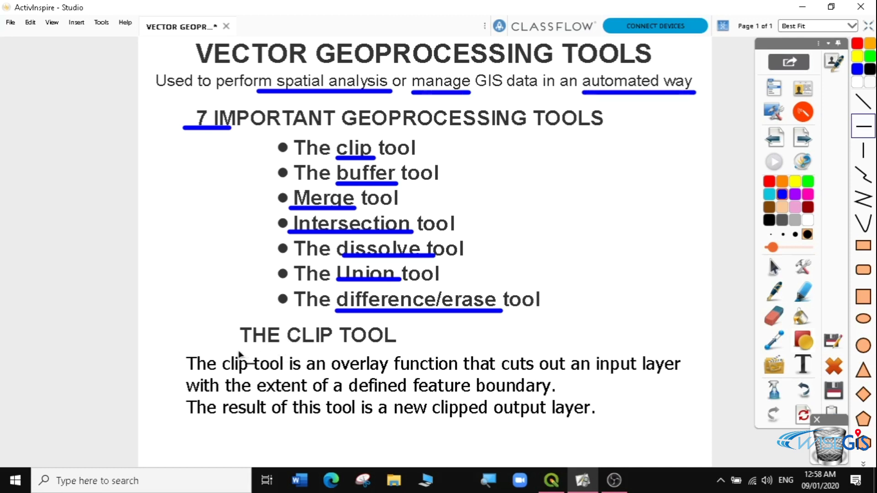
- Underline the heading "THE CLIP TOOL" and the phrases "overlay function", "cuts" and "new clipped output layer" in its definition
{"action": "left_click_drag", "start_coordinate": [237, 349], "coordinate": [322, 348]}
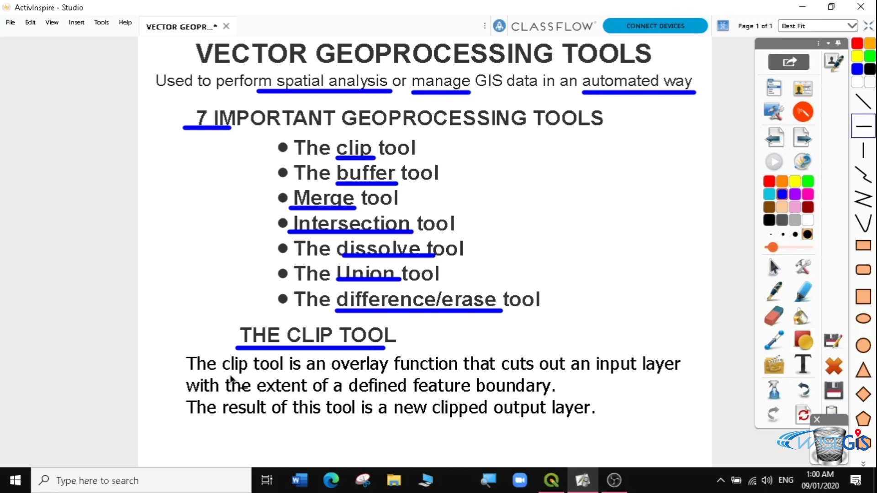
{"action": "left_click_drag", "start_coordinate": [342, 371], "coordinate": [457, 371]}
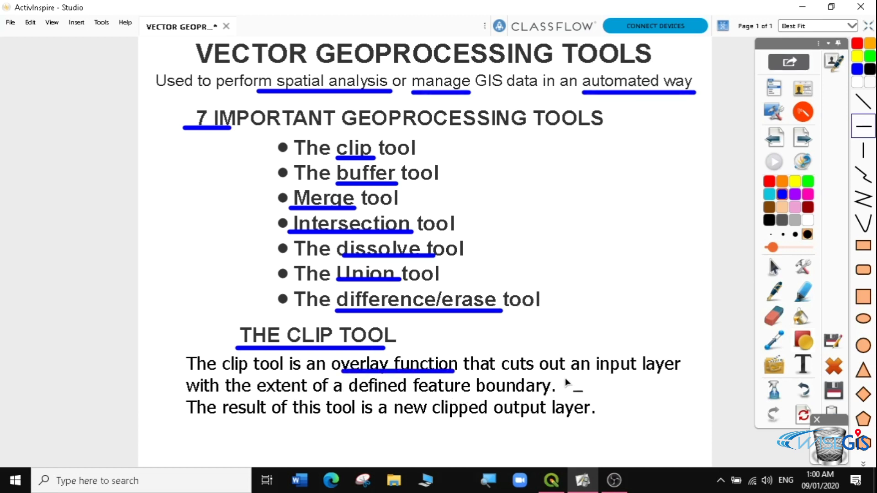
{"action": "left_click_drag", "start_coordinate": [490, 372], "coordinate": [548, 372]}
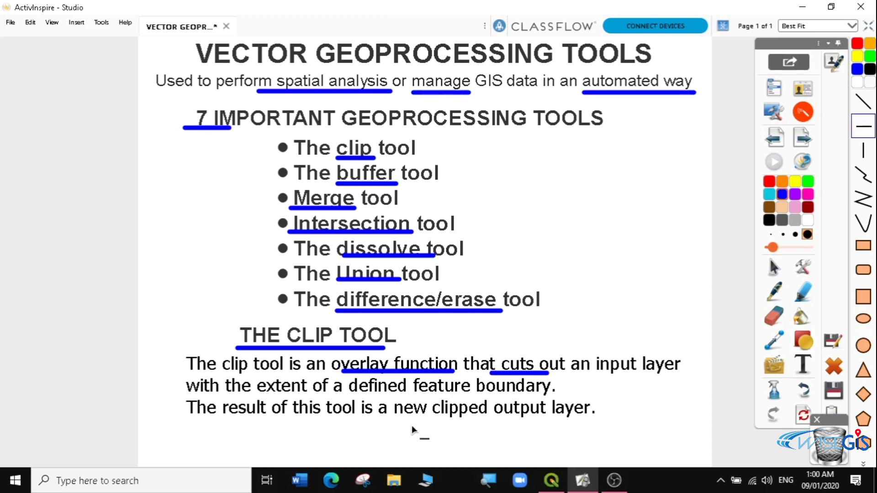
{"action": "left_click_drag", "start_coordinate": [396, 418], "coordinate": [605, 418]}
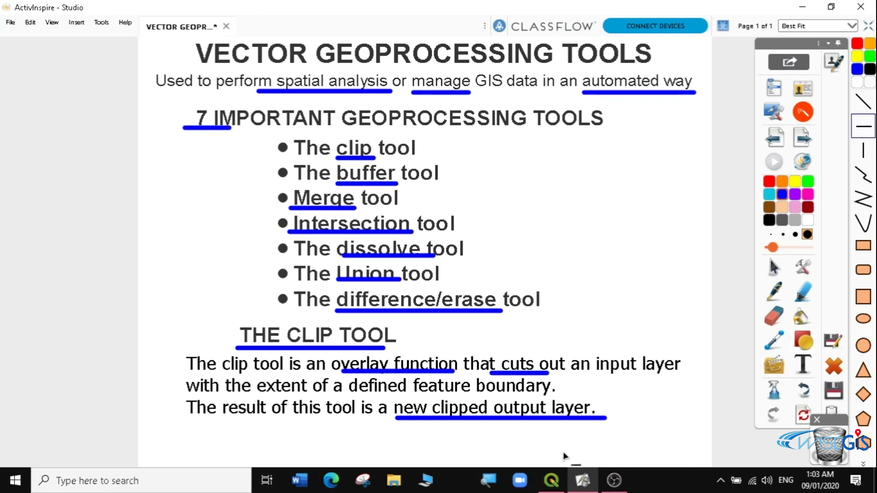
- Switch to QGIS and start a new empty project
{"action": "left_click", "coordinate": [551, 480]}
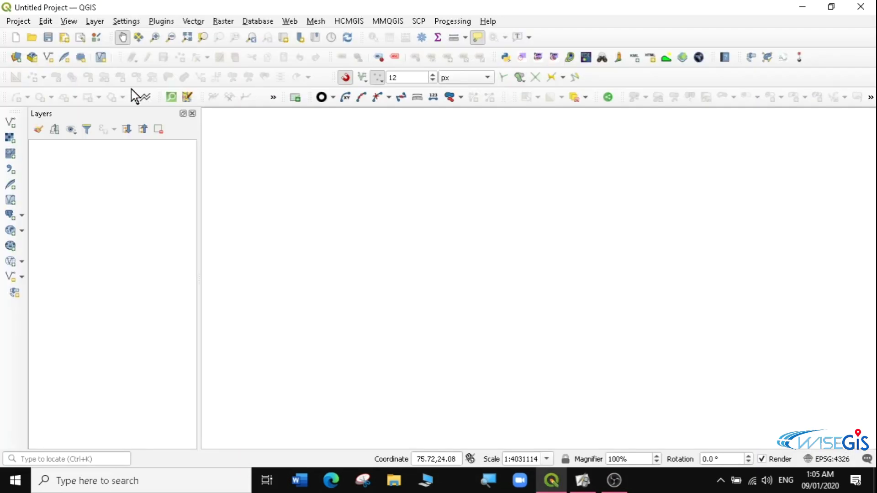
{"action": "left_click", "coordinate": [13, 22]}
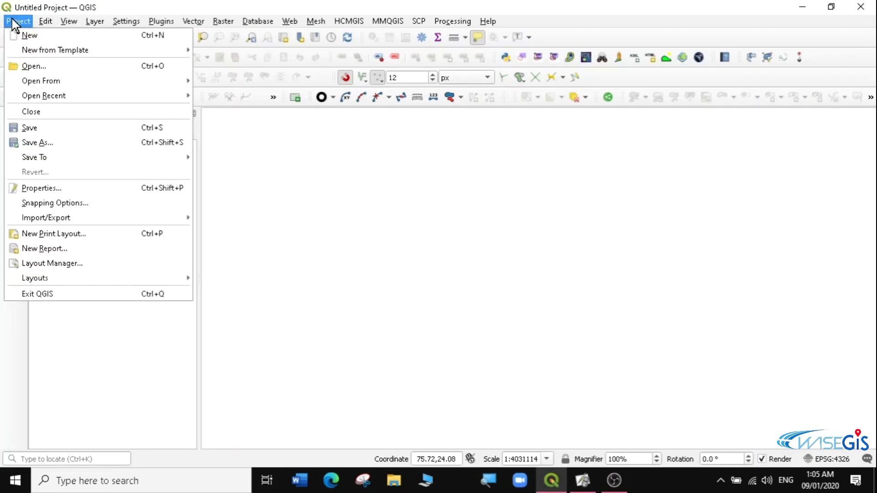
{"action": "left_click", "coordinate": [26, 35]}
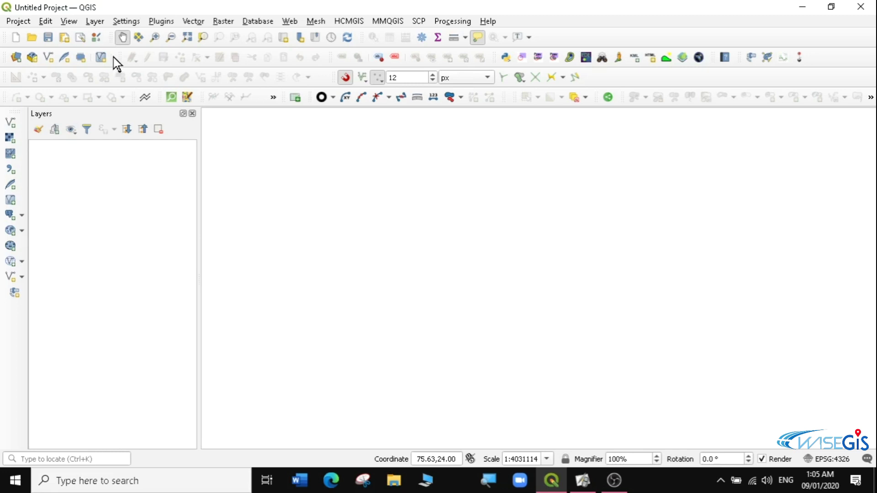
- Start adding a vector layer, browse to the Desktop\GIS\data\india data folder and widen the file list's Name column to show full names
{"action": "left_click", "coordinate": [91, 22]}
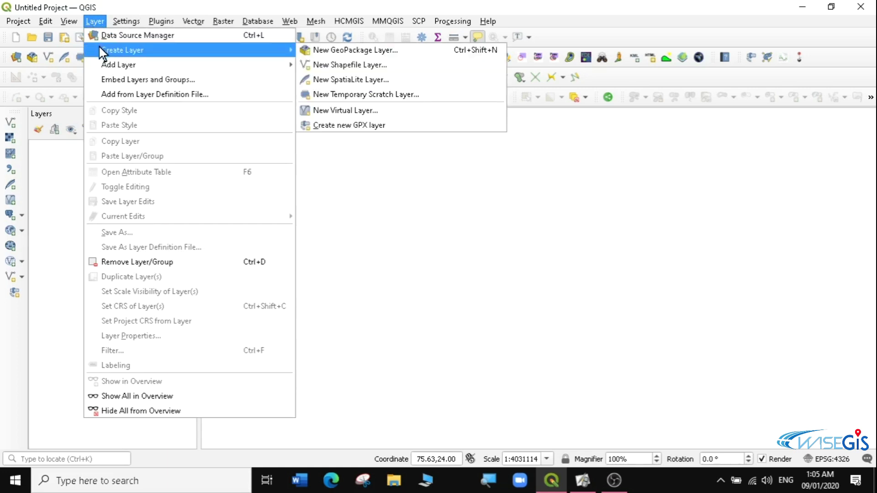
{"action": "mouse_move", "coordinate": [243, 64]}
{"action": "left_click", "coordinate": [334, 64]}
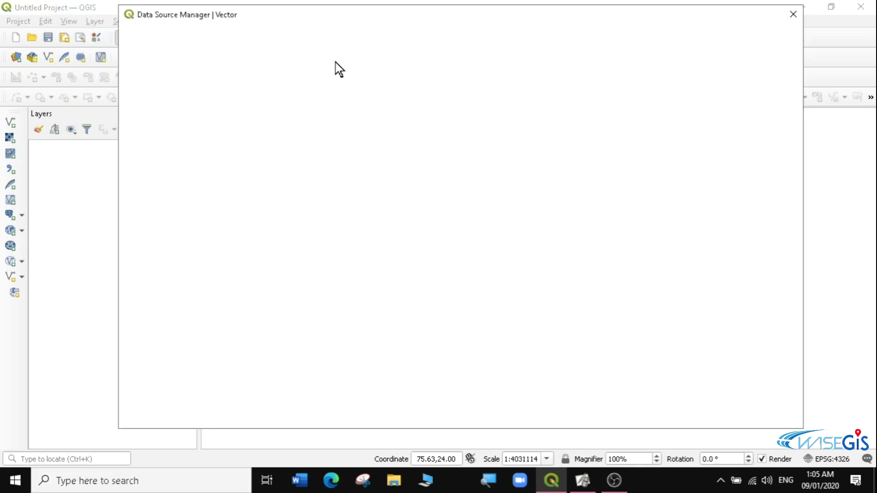
{"action": "left_click", "coordinate": [778, 137]}
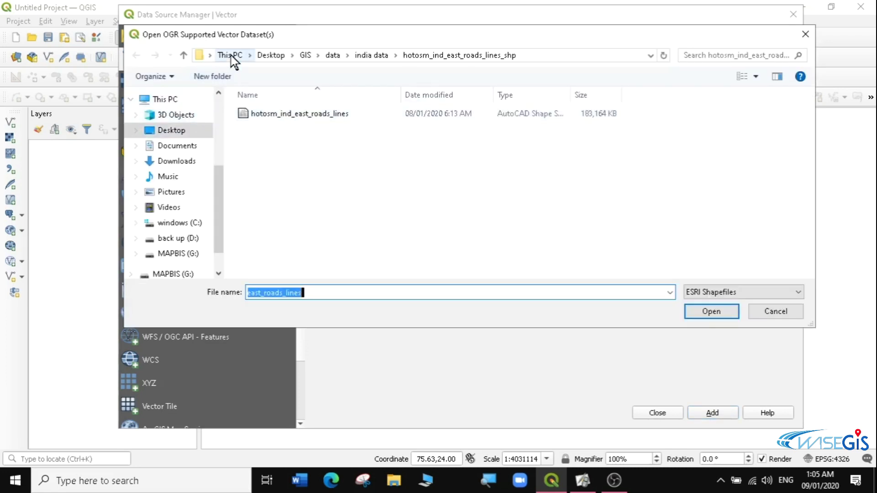
{"action": "left_click", "coordinate": [231, 54]}
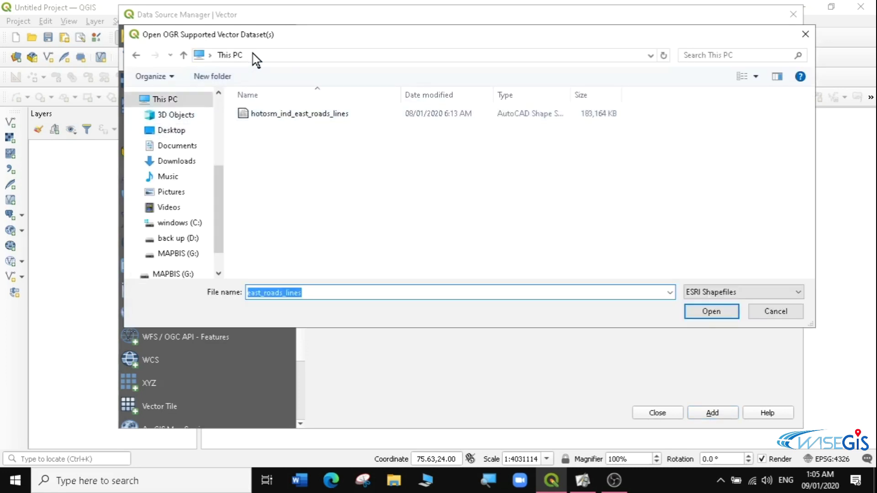
{"action": "left_click", "coordinate": [170, 131]}
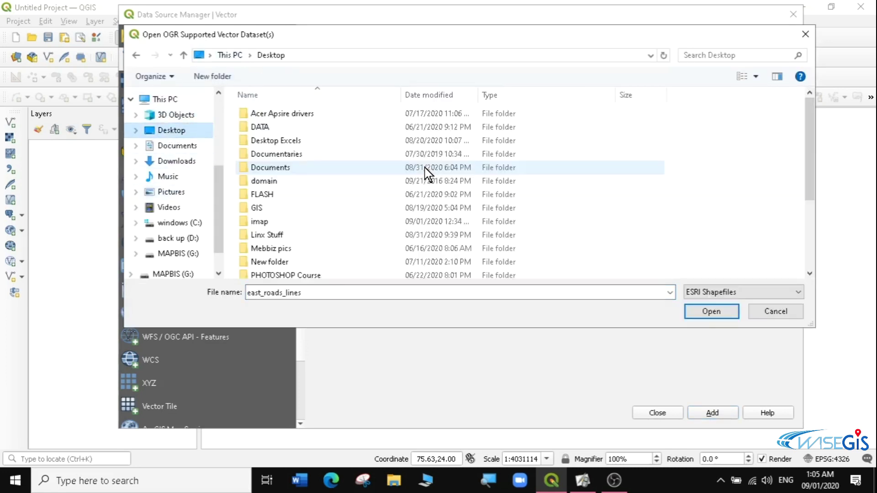
{"action": "double_click", "coordinate": [264, 210]}
{"action": "double_click", "coordinate": [259, 115]}
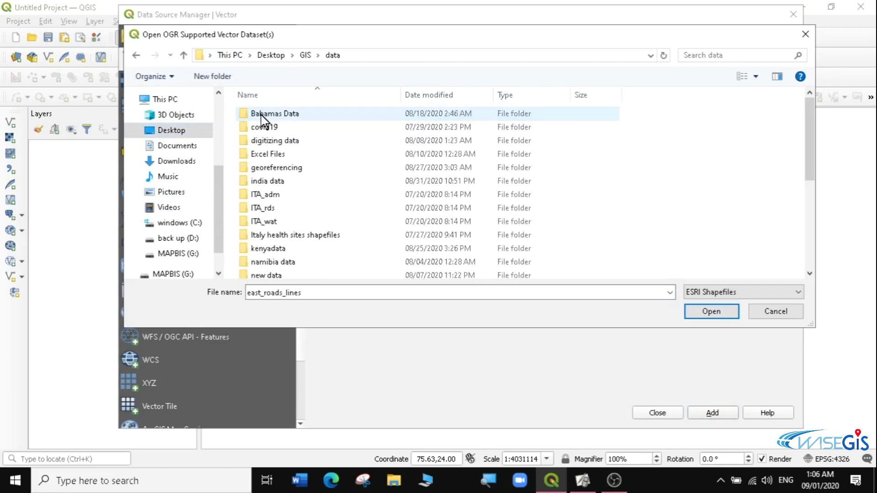
{"action": "double_click", "coordinate": [277, 182]}
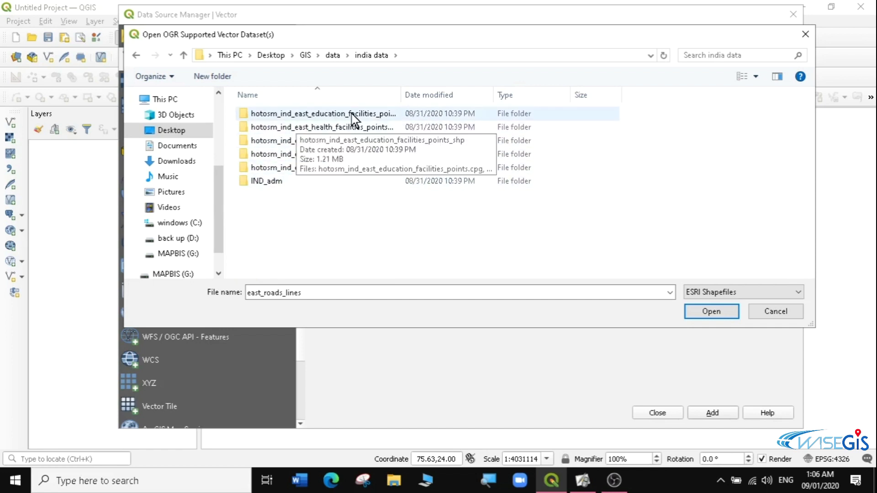
{"action": "left_click", "coordinate": [402, 96]}
{"action": "left_click_drag", "start_coordinate": [402, 96], "coordinate": [569, 96]}
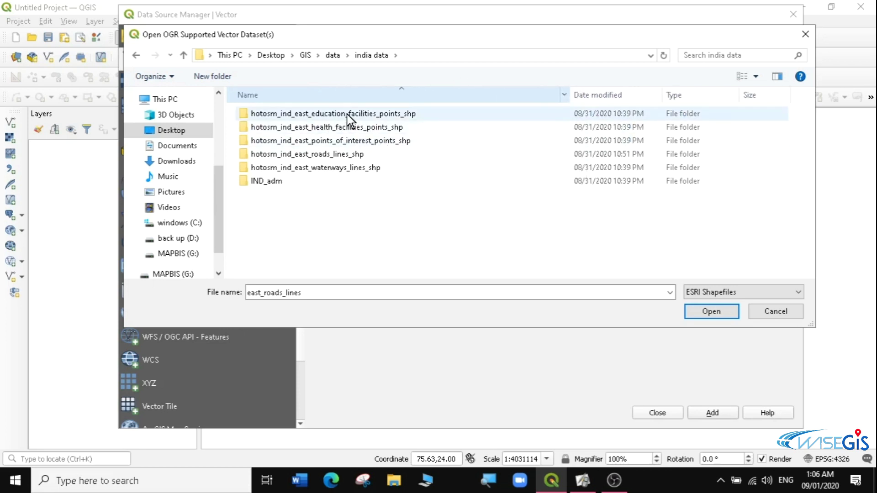
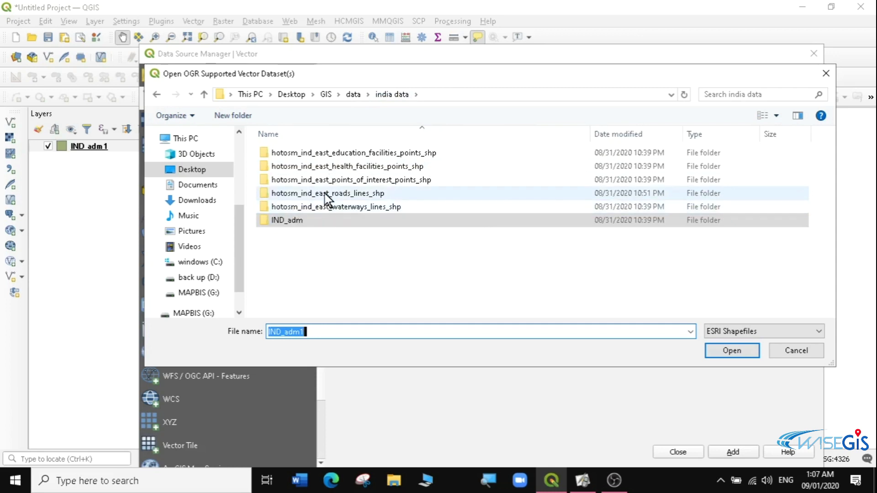
- Add the hotosm_ind_east_roads_lines shapefile from the hotosm_ind_east_roads_lines_shp folder to the project
{"action": "double_click", "coordinate": [329, 195]}
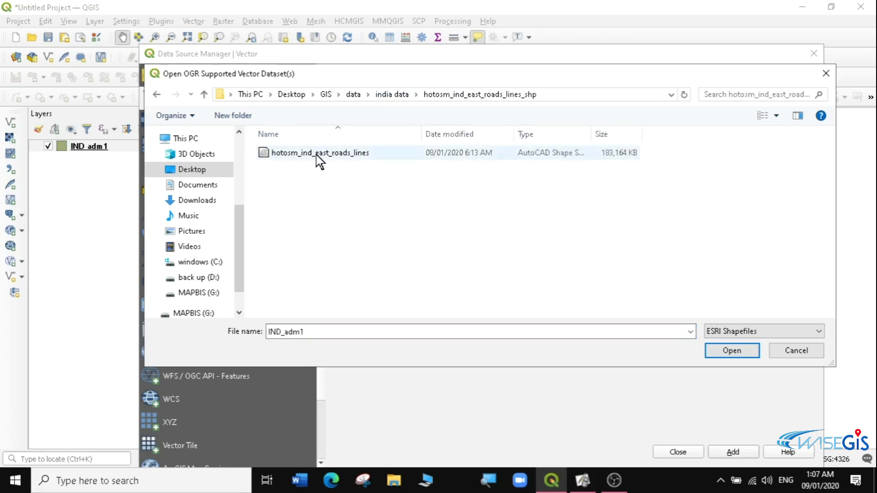
{"action": "left_click", "coordinate": [319, 155]}
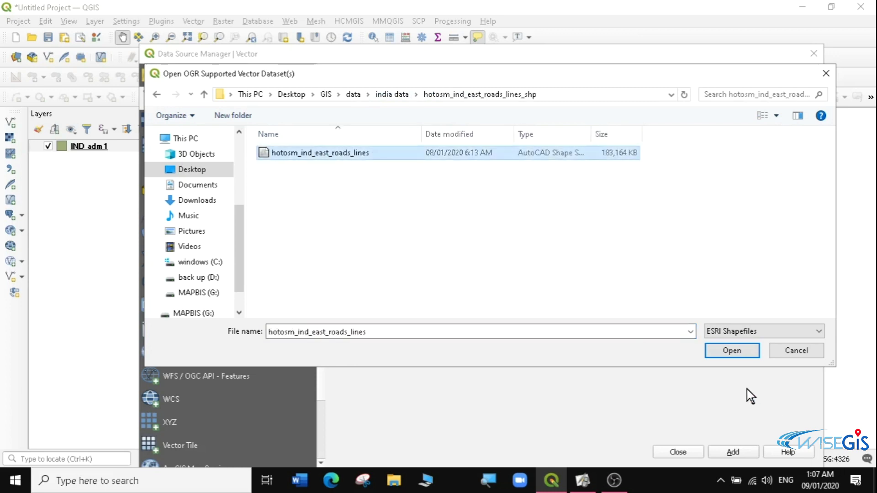
{"action": "left_click", "coordinate": [728, 352]}
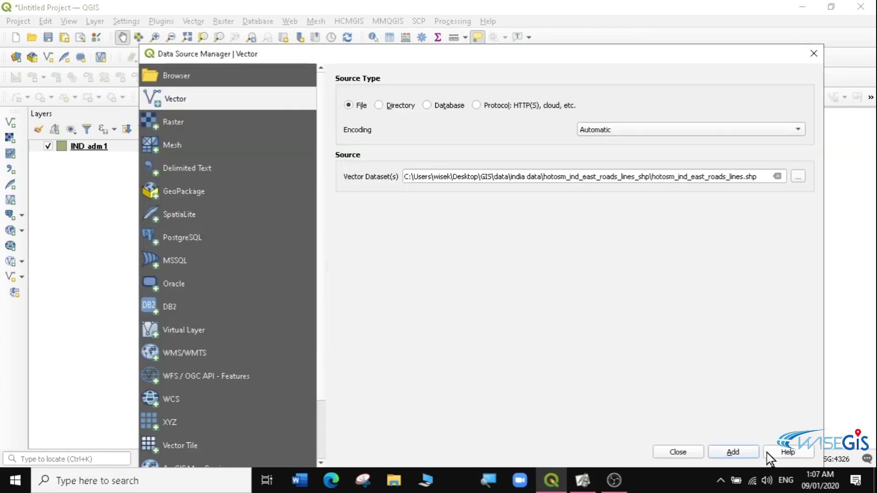
{"action": "left_click", "coordinate": [731, 453]}
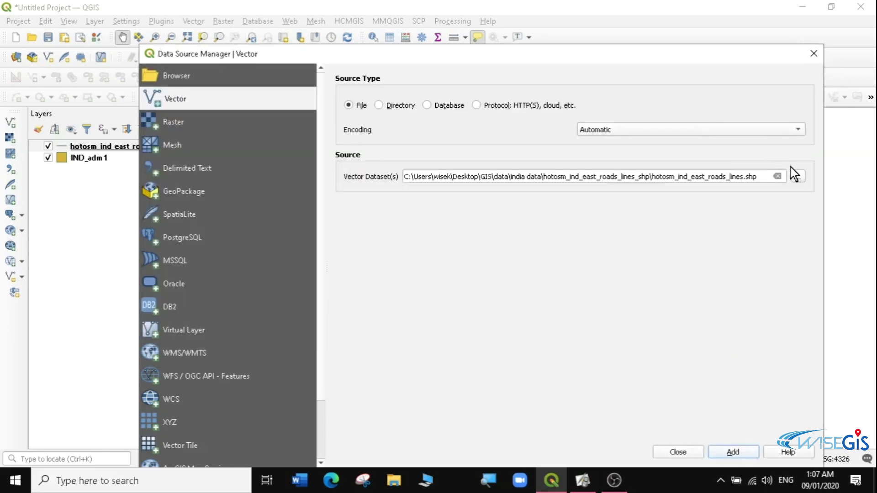
- Add the hotosm_ind_east_education_facilities_points shapefile from the hotosm_ind_east_education_facilities_points_shp folder to the project
{"action": "left_click", "coordinate": [799, 179]}
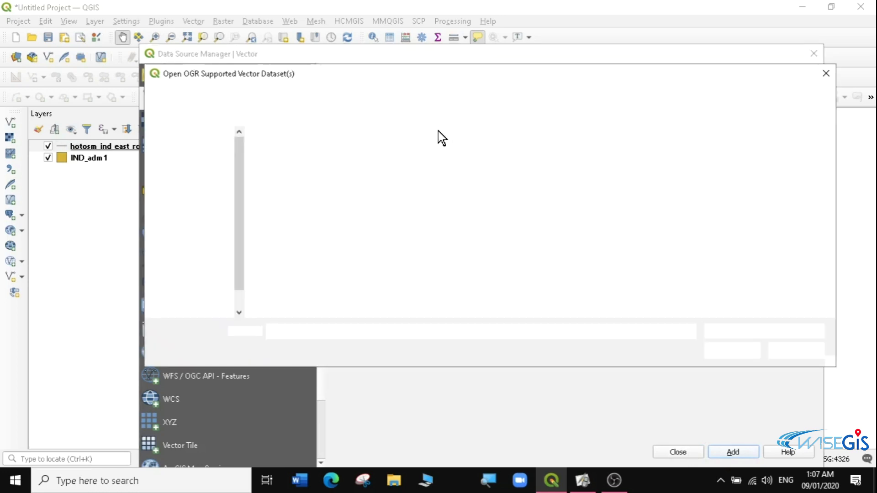
{"action": "left_click", "coordinate": [392, 94]}
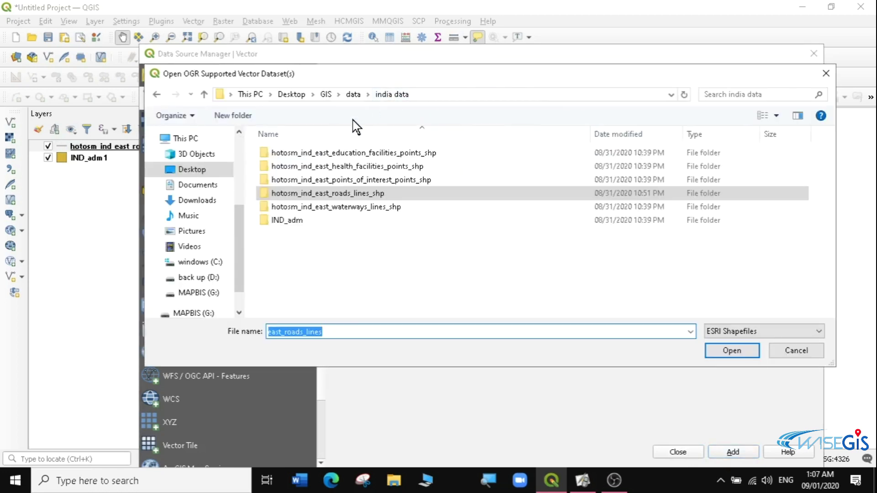
{"action": "left_click", "coordinate": [346, 152]}
{"action": "double_click", "coordinate": [388, 155]}
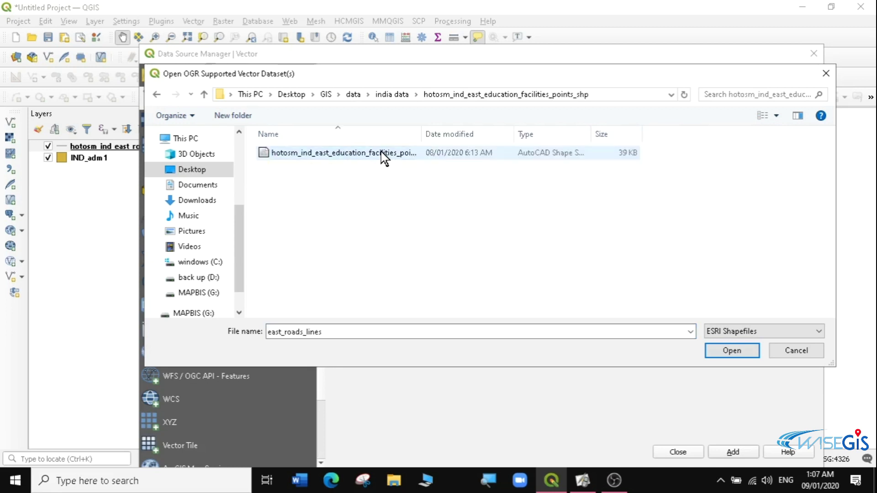
{"action": "left_click_drag", "start_coordinate": [421, 130], "coordinate": [479, 131]}
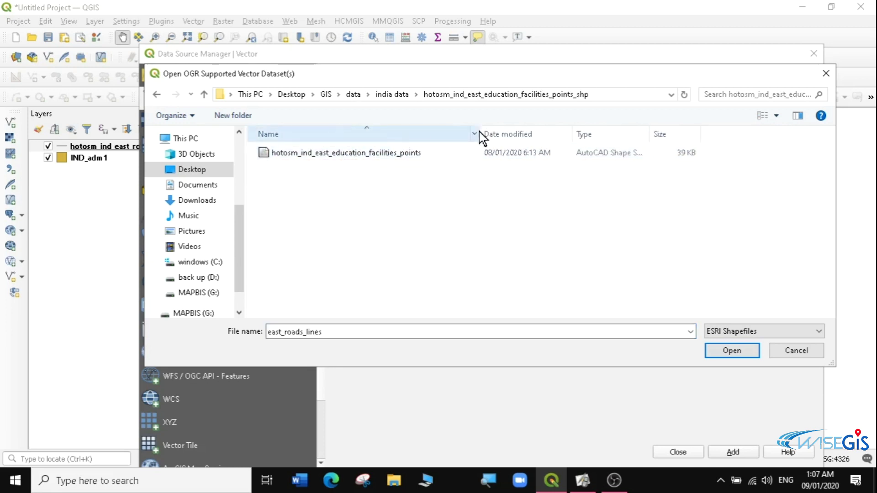
{"action": "left_click", "coordinate": [421, 152]}
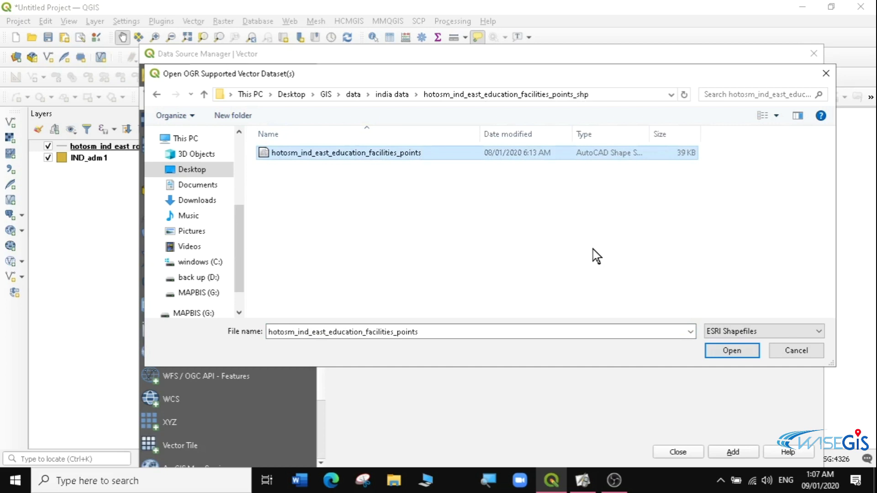
{"action": "left_click", "coordinate": [740, 354]}
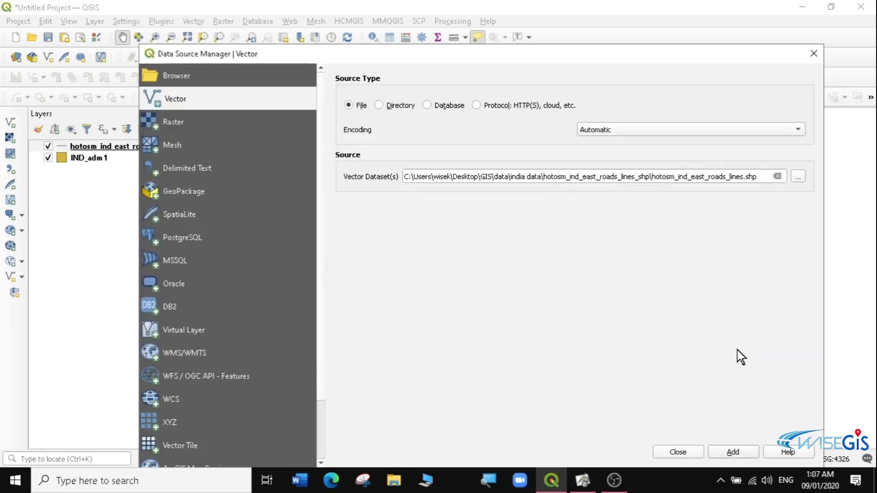
{"action": "left_click", "coordinate": [733, 453]}
- Add the hotosm_ind_east_health_facilities_points shapefile from the hotosm_ind_east_health_facilities_points_shp folder to the project
{"action": "left_click", "coordinate": [797, 178]}
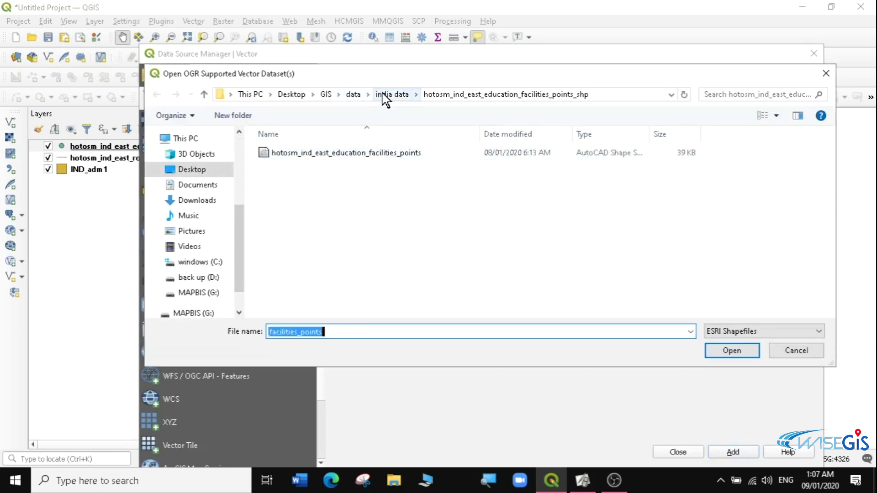
{"action": "left_click", "coordinate": [385, 96]}
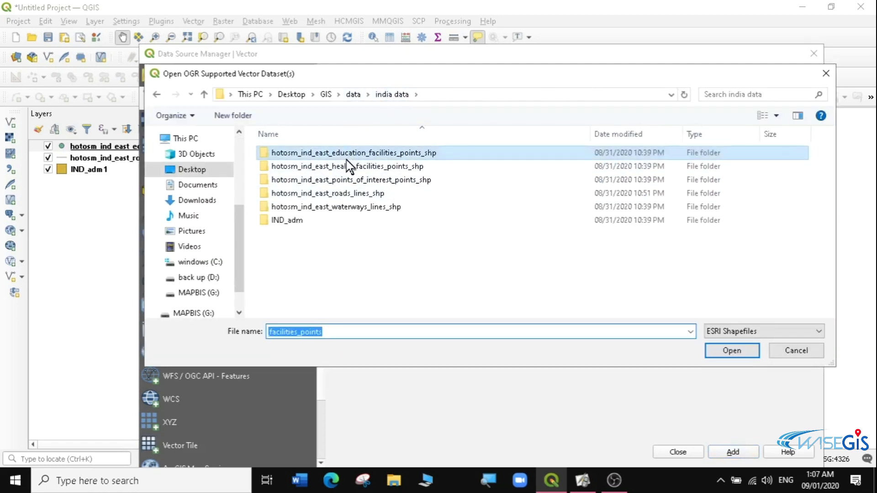
{"action": "double_click", "coordinate": [349, 167]}
{"action": "left_click", "coordinate": [368, 153]}
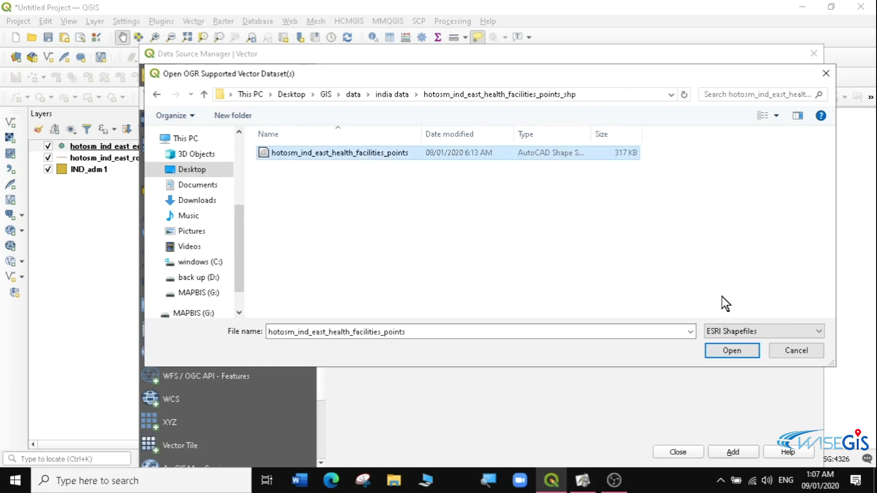
{"action": "left_click", "coordinate": [731, 350]}
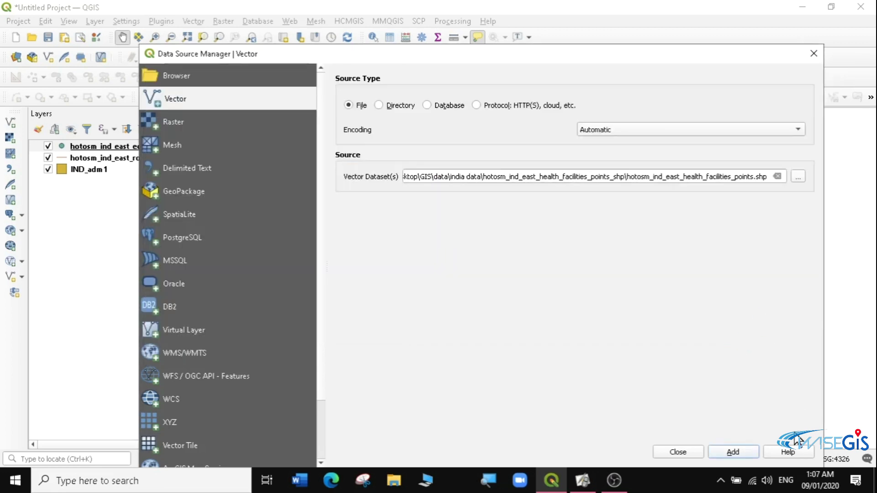
{"action": "left_click", "coordinate": [748, 447]}
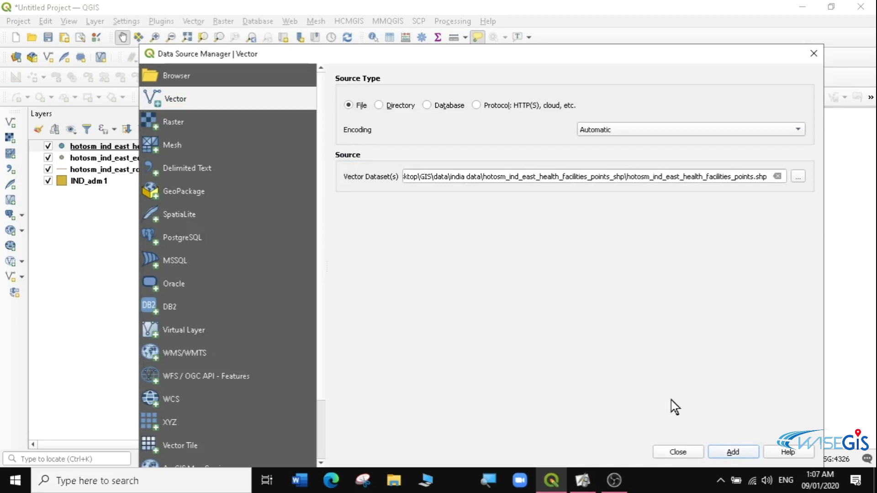
- Add the hotosm_ind_east_waterways_lines shapefile from the hotosm_ind_east_waterways_lines_shp folder and close the Data Source Manager
{"action": "left_click", "coordinate": [798, 177]}
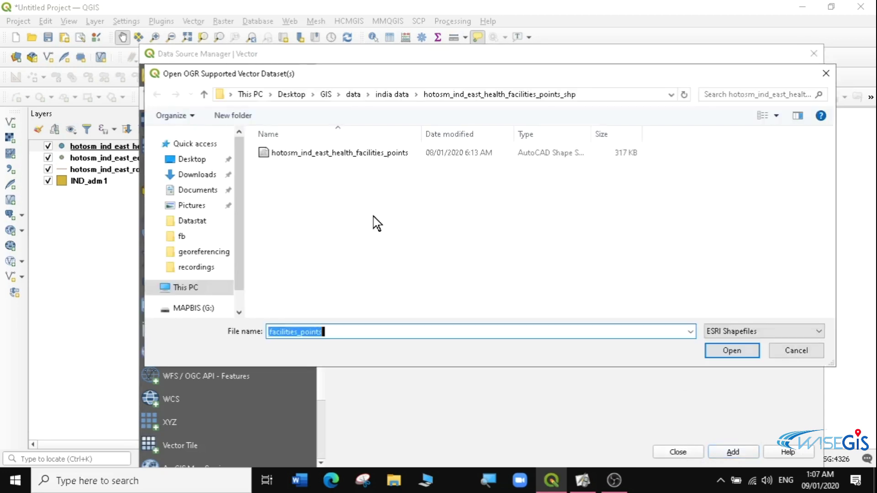
{"action": "left_click", "coordinate": [386, 94]}
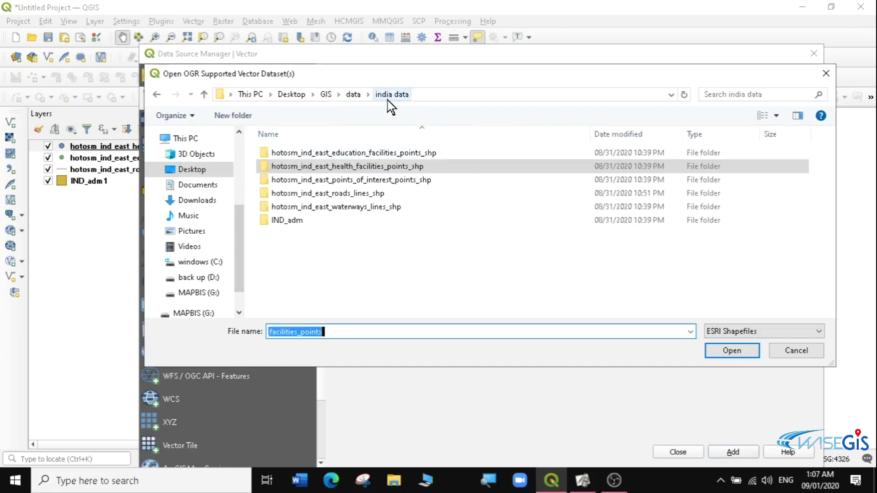
{"action": "double_click", "coordinate": [364, 208]}
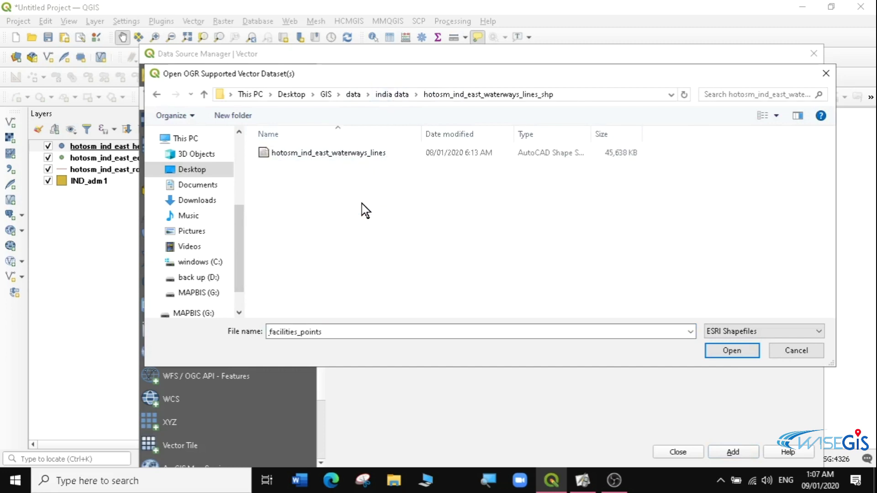
{"action": "left_click", "coordinate": [346, 155]}
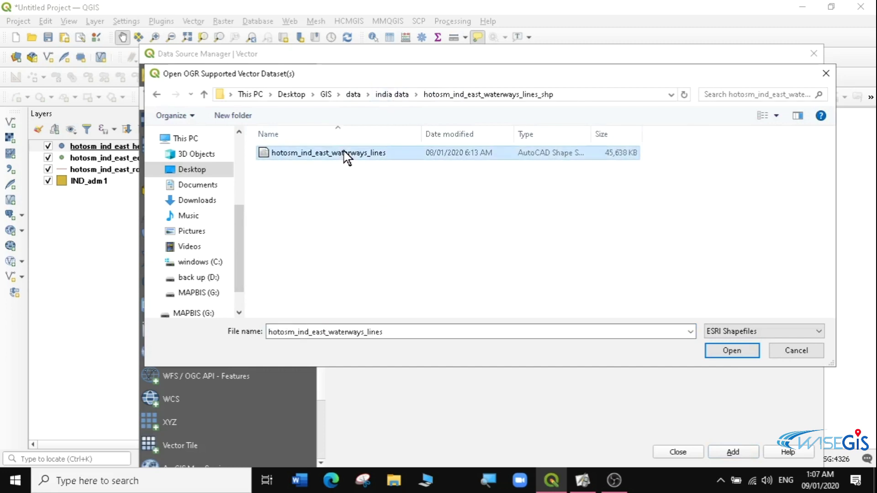
{"action": "left_click", "coordinate": [732, 354]}
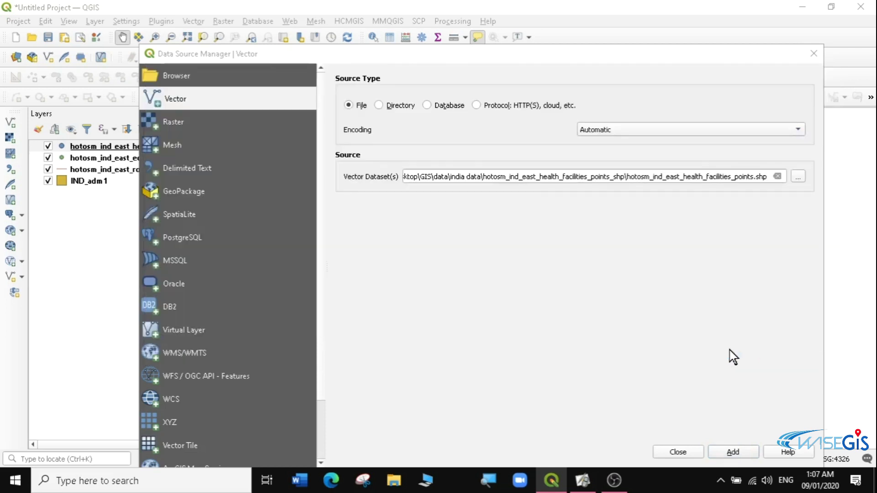
{"action": "left_click", "coordinate": [733, 452]}
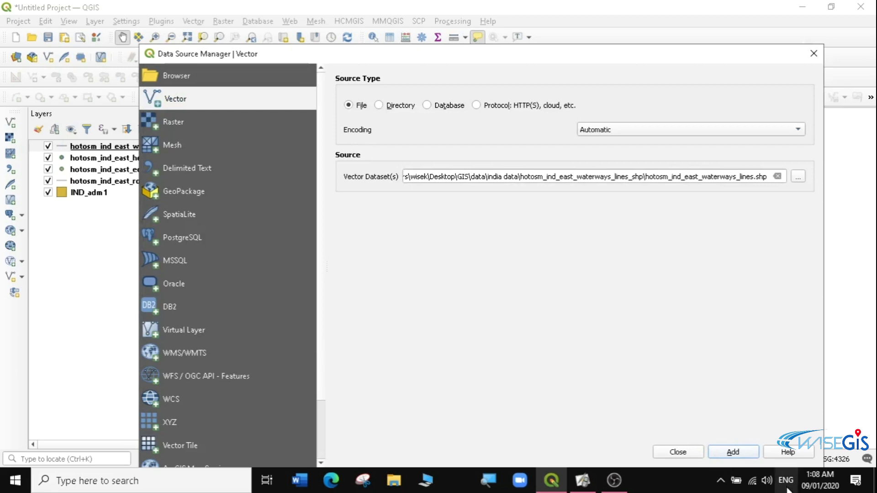
{"action": "left_click", "coordinate": [677, 452]}
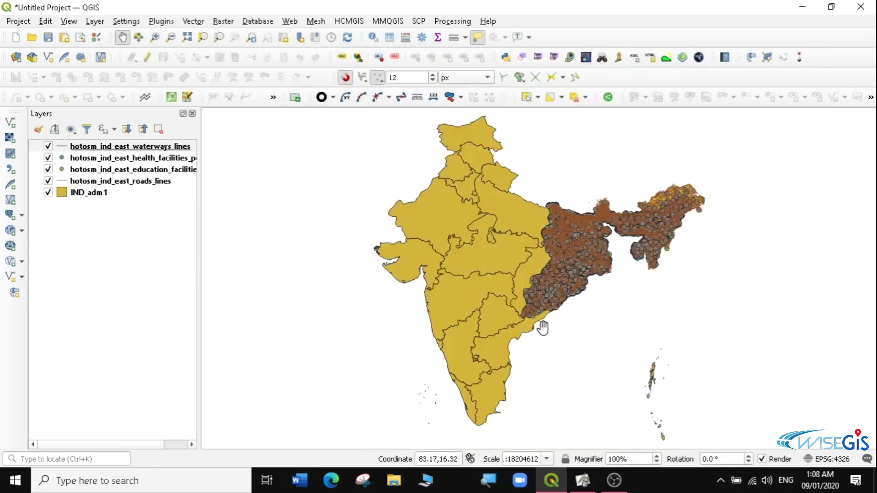
- Move the waterways lines layer below the two facilities point layers and widen the layer list to show full names
{"action": "left_click_drag", "start_coordinate": [87, 151], "coordinate": [87, 179]}
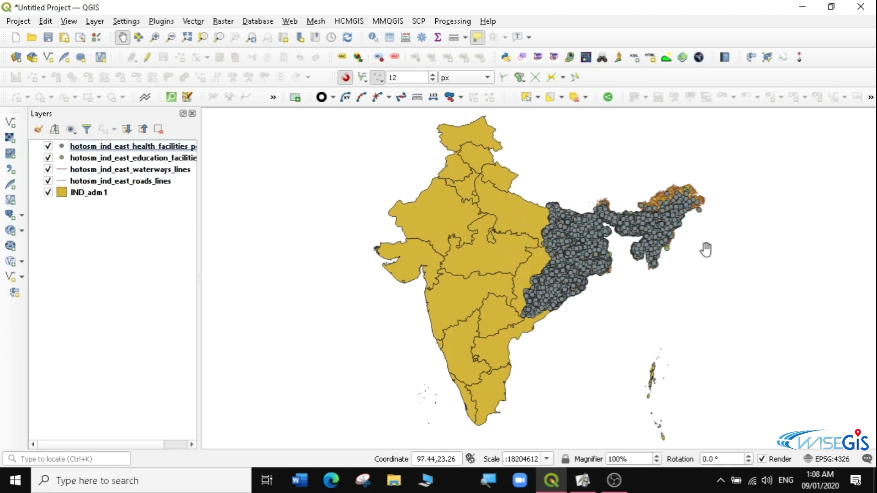
{"action": "left_click", "coordinate": [153, 37]}
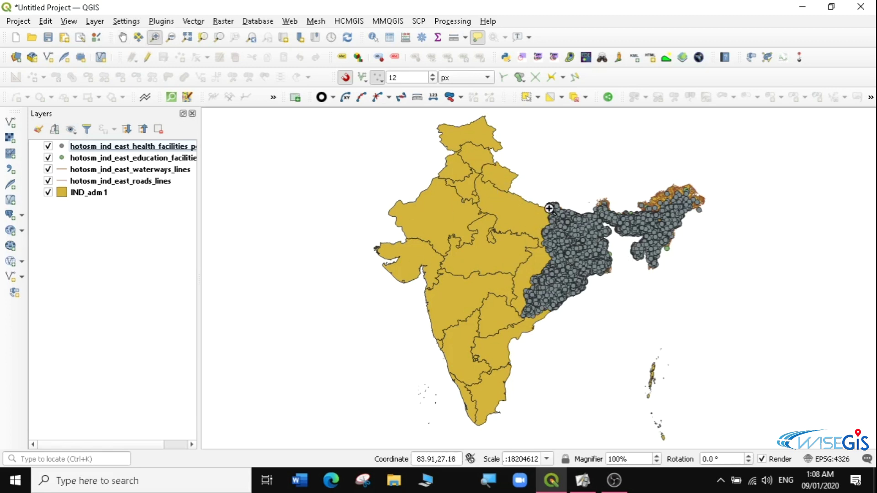
{"action": "left_click_drag", "start_coordinate": [546, 204], "coordinate": [654, 297]}
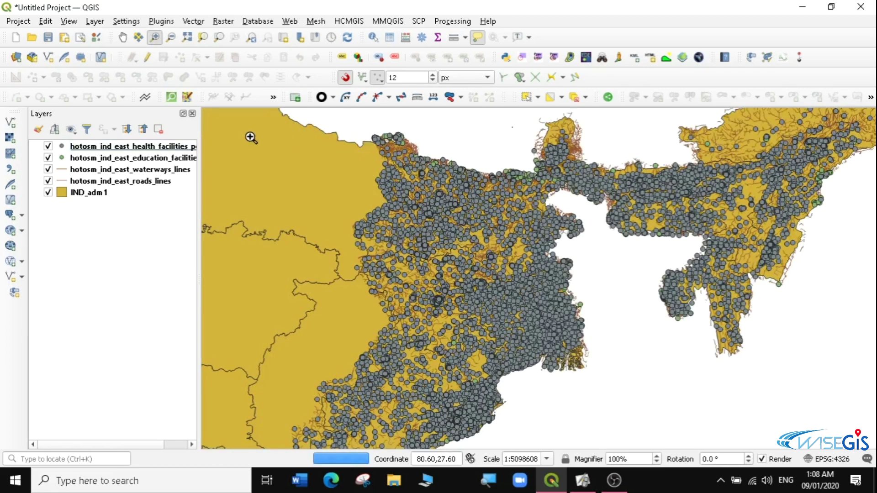
{"action": "left_click_drag", "start_coordinate": [200, 134], "coordinate": [252, 136]}
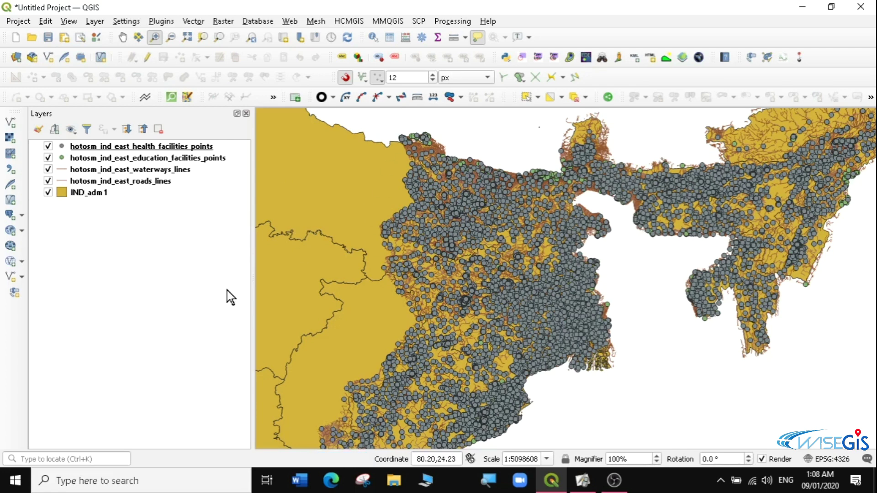
{"action": "right_click", "coordinate": [97, 194]}
{"action": "left_click", "coordinate": [121, 199]}
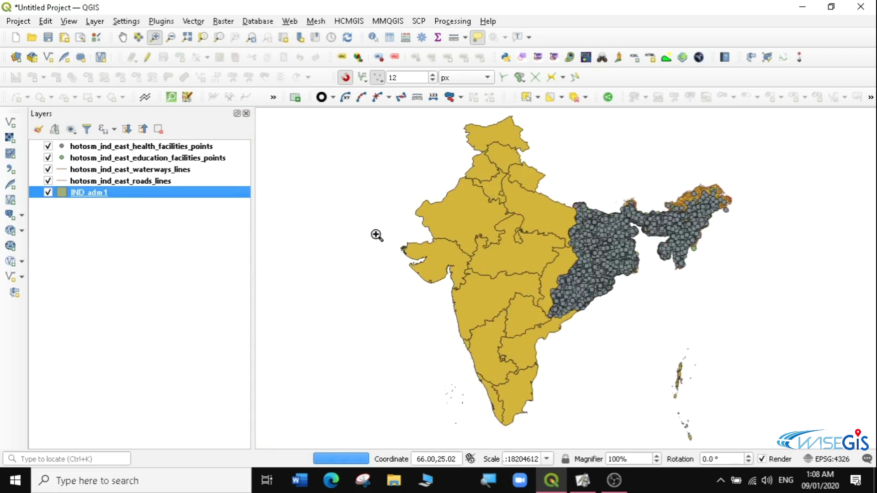
- Open the IND_adm1 layer properties and turn on single labels using the NAME_1 field
{"action": "right_click", "coordinate": [78, 199]}
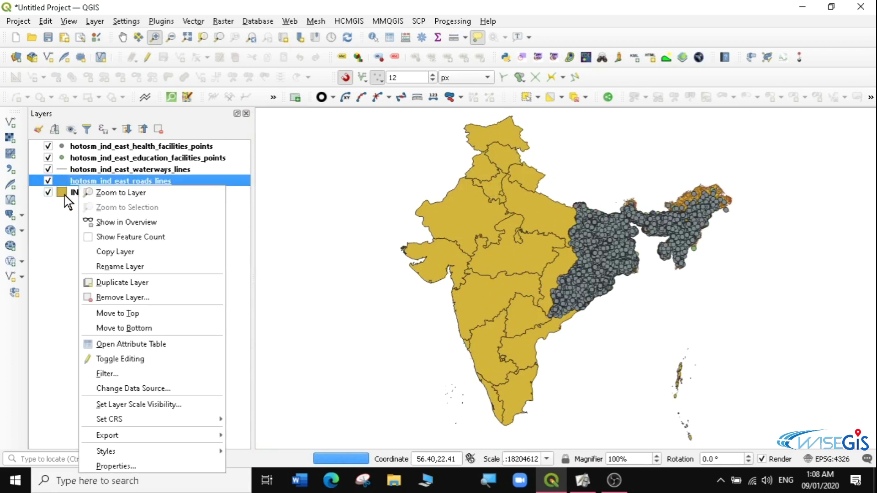
{"action": "right_click", "coordinate": [66, 194]}
{"action": "left_click", "coordinate": [125, 466]}
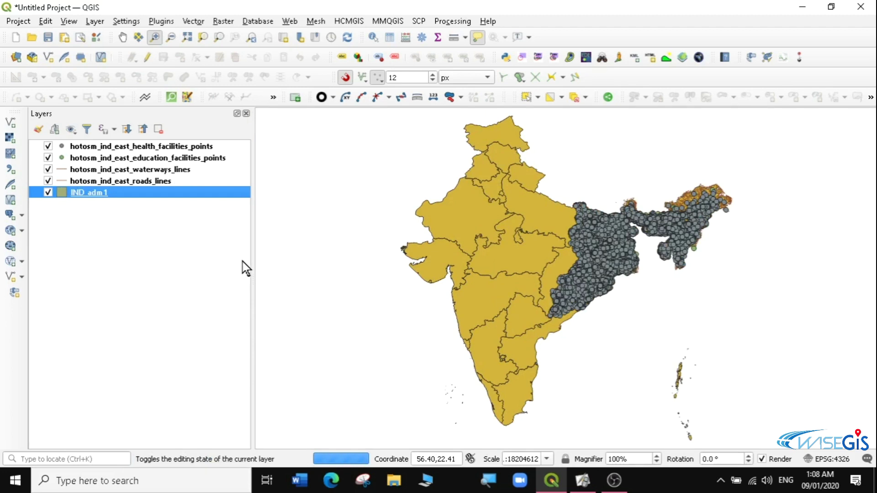
{"action": "left_click", "coordinate": [209, 174]}
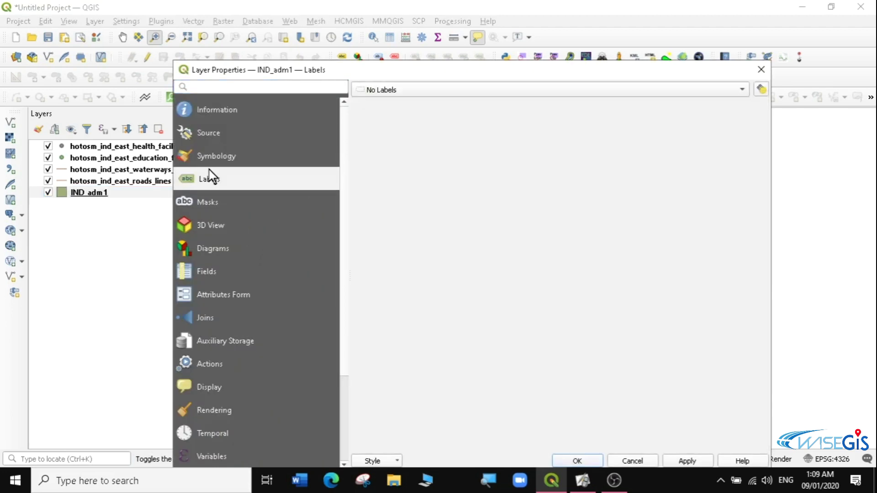
{"action": "left_click", "coordinate": [405, 89]}
{"action": "left_click", "coordinate": [404, 105]}
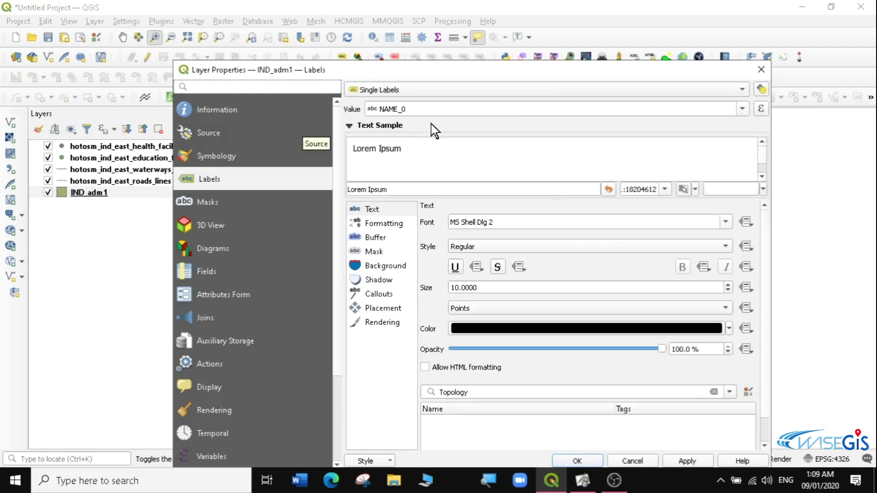
{"action": "left_click", "coordinate": [742, 111]}
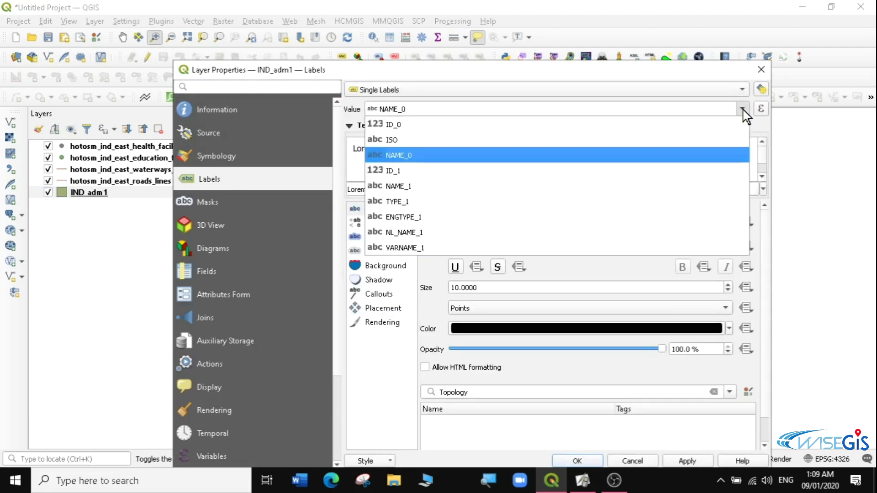
{"action": "left_click", "coordinate": [401, 186]}
- Set the IND_adm1 label text color to a bright magenta pink
{"action": "left_click", "coordinate": [371, 209]}
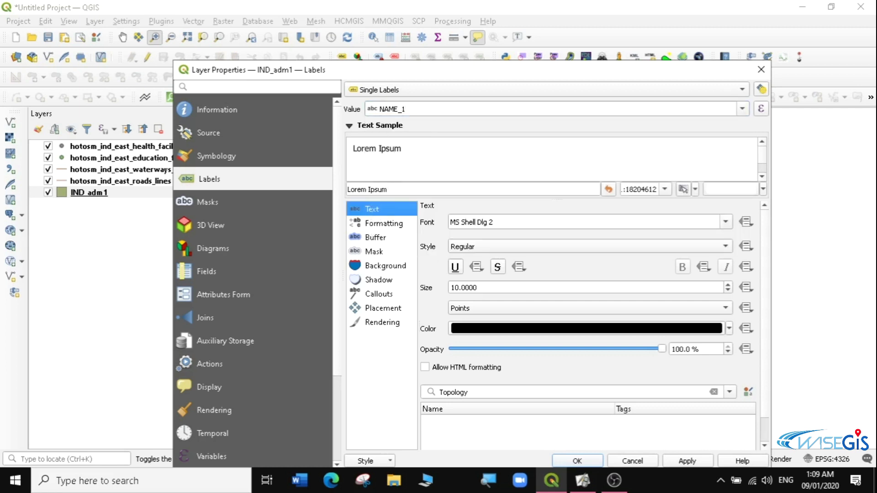
{"action": "left_click", "coordinate": [729, 328]}
{"action": "left_click", "coordinate": [548, 290]}
{"action": "left_click_drag", "start_coordinate": [547, 344], "coordinate": [544, 321]}
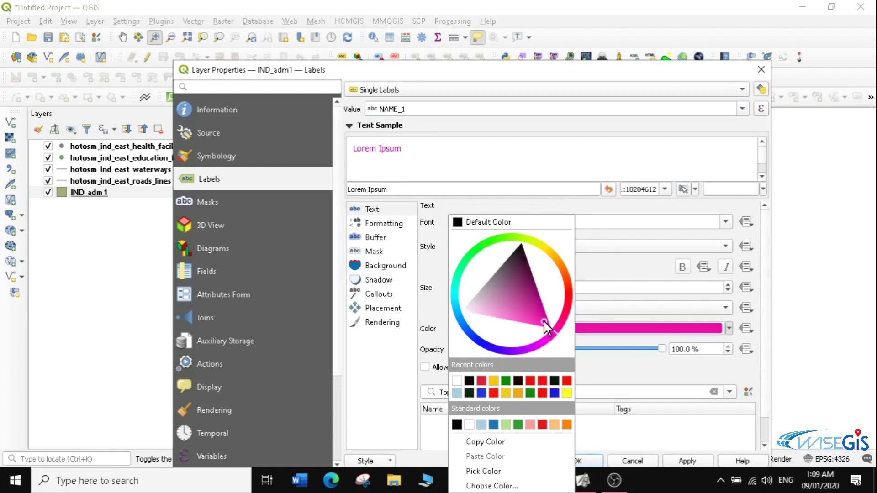
{"action": "left_click", "coordinate": [610, 303]}
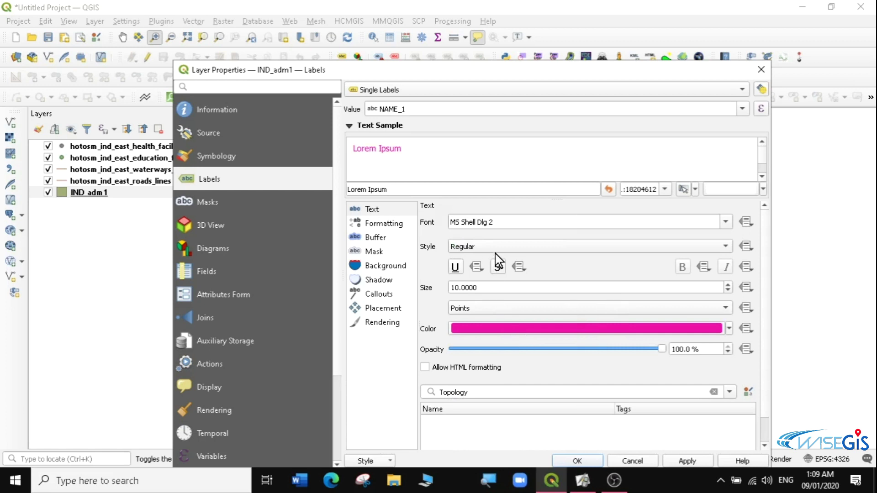
- Enable a text buffer for the IND_adm1 labels, set the font size to 13 points and apply the label settings
{"action": "left_click", "coordinate": [375, 237]}
{"action": "left_click", "coordinate": [424, 222]}
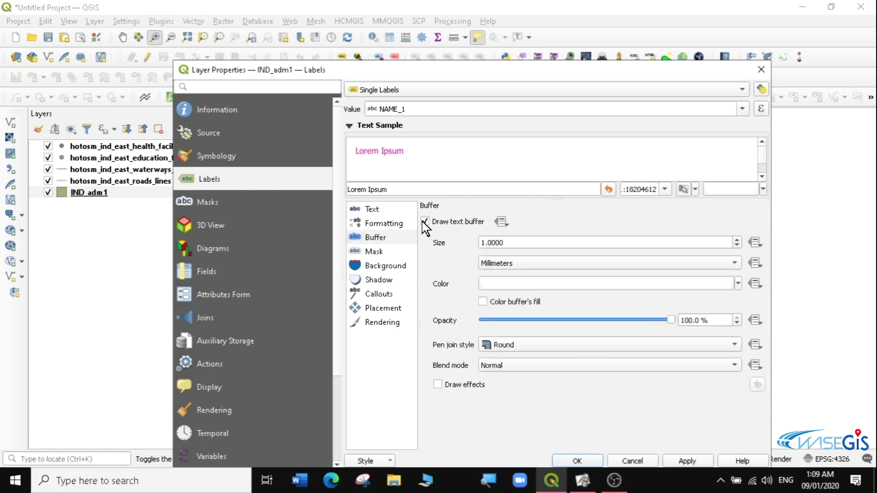
{"action": "left_click", "coordinate": [367, 210]}
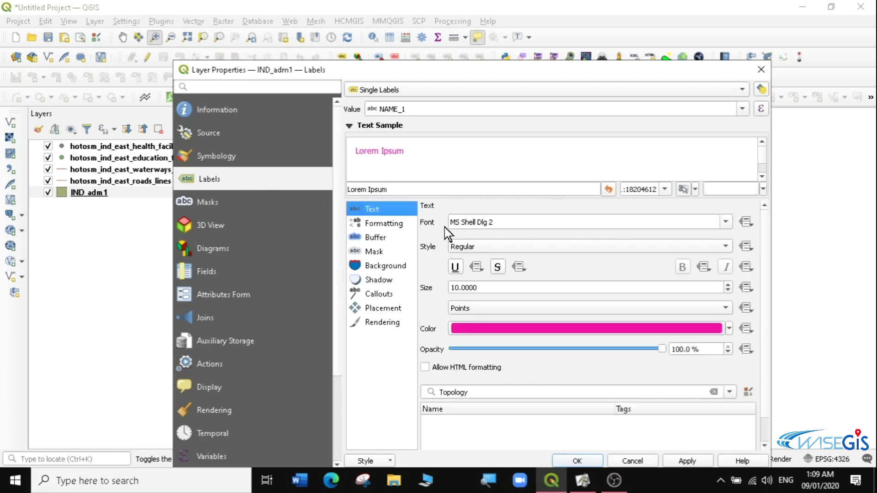
{"action": "left_click", "coordinate": [727, 284]}
{"action": "left_click", "coordinate": [727, 283]}
{"action": "left_click", "coordinate": [727, 283]}
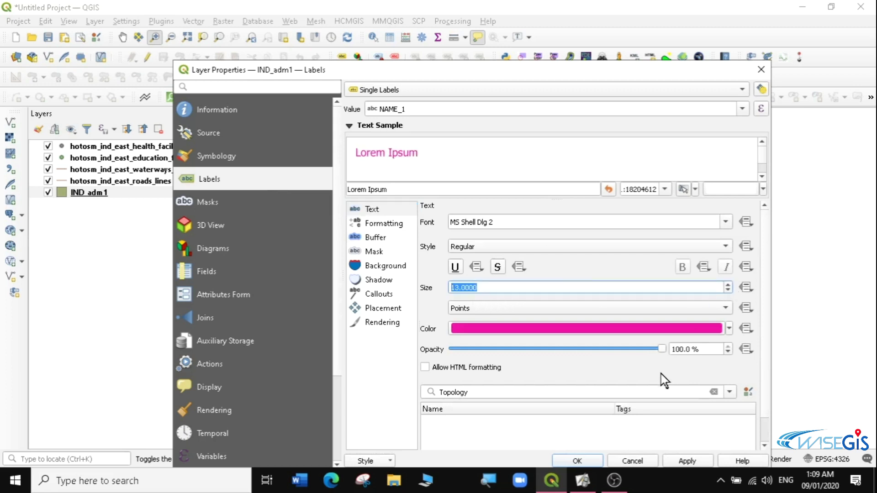
{"action": "left_click", "coordinate": [689, 461]}
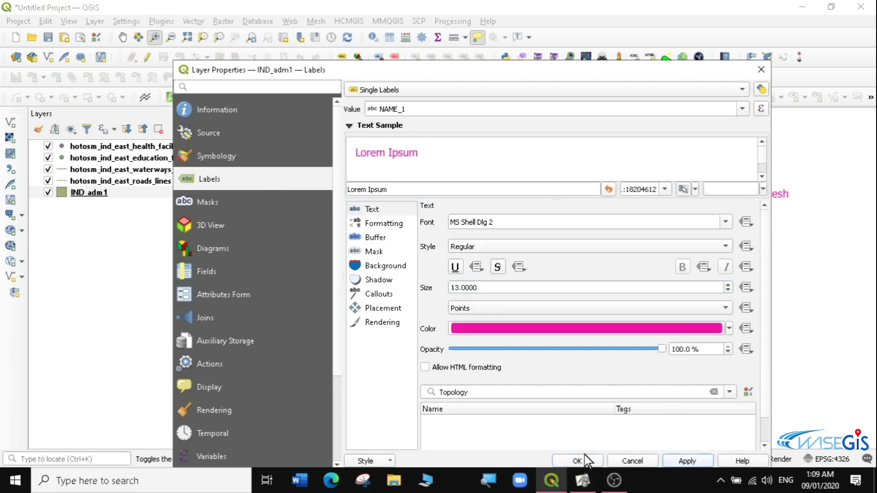
- Accept the IND_adm1 label settings and hide the roads, waterways, education facilities and health facilities layers
{"action": "left_click", "coordinate": [586, 454]}
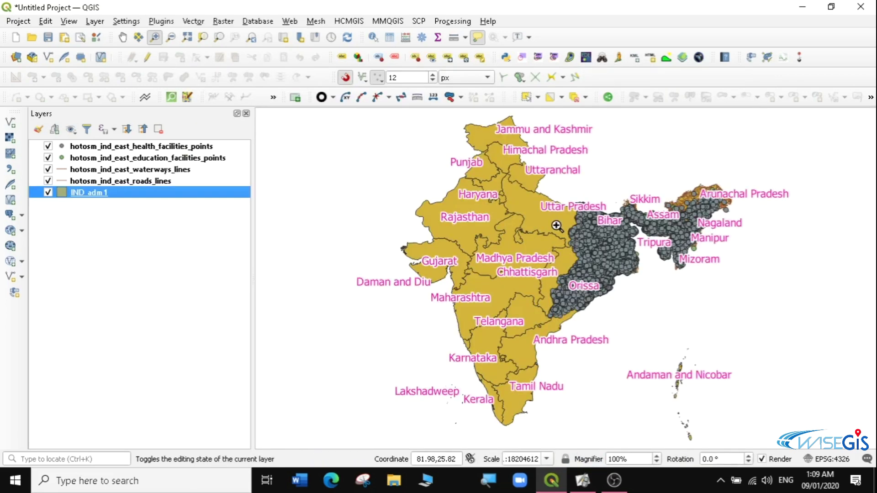
{"action": "left_click_drag", "start_coordinate": [557, 201], "coordinate": [772, 325]}
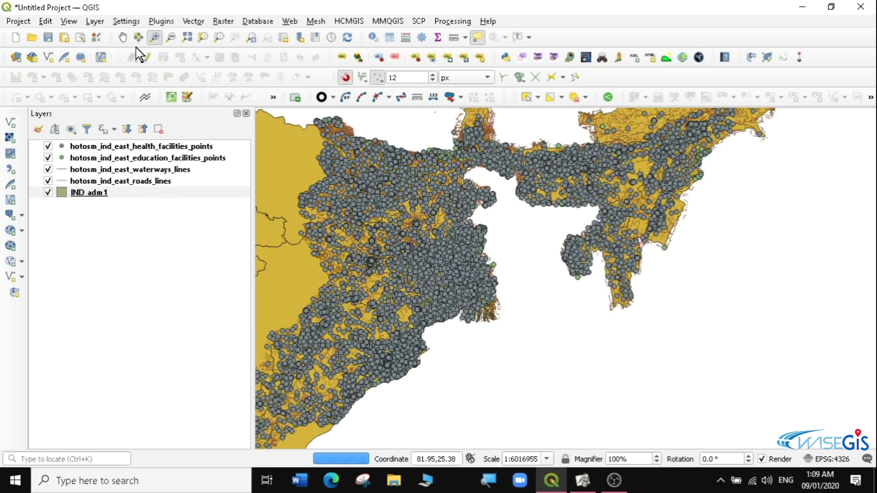
{"action": "left_click", "coordinate": [122, 37]}
{"action": "left_click_drag", "start_coordinate": [360, 224], "coordinate": [457, 233]}
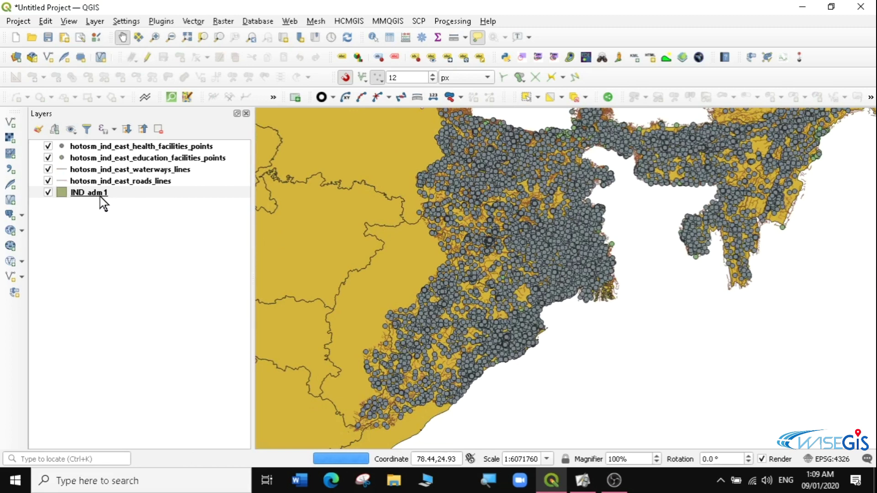
{"action": "left_click", "coordinate": [48, 180]}
{"action": "left_click", "coordinate": [48, 169]}
{"action": "left_click", "coordinate": [48, 157]}
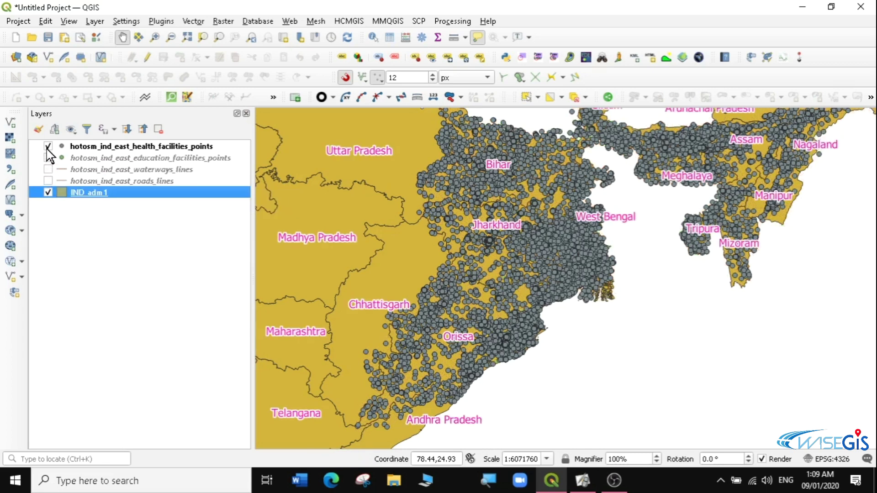
{"action": "left_click", "coordinate": [47, 146]}
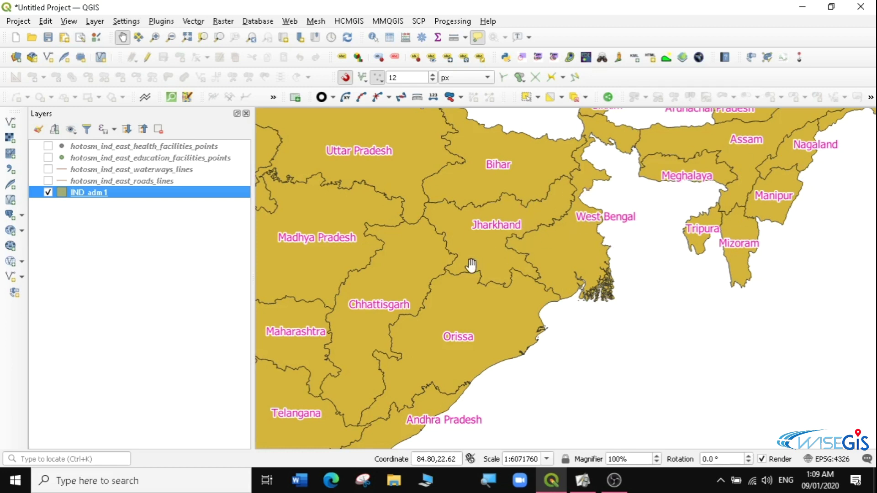
- Show the roads, waterways, education and health layers one by one to compare their coverage with the state boundaries, and hide all four again
{"action": "mouse_move", "coordinate": [471, 264]}
{"action": "left_click", "coordinate": [48, 181]}
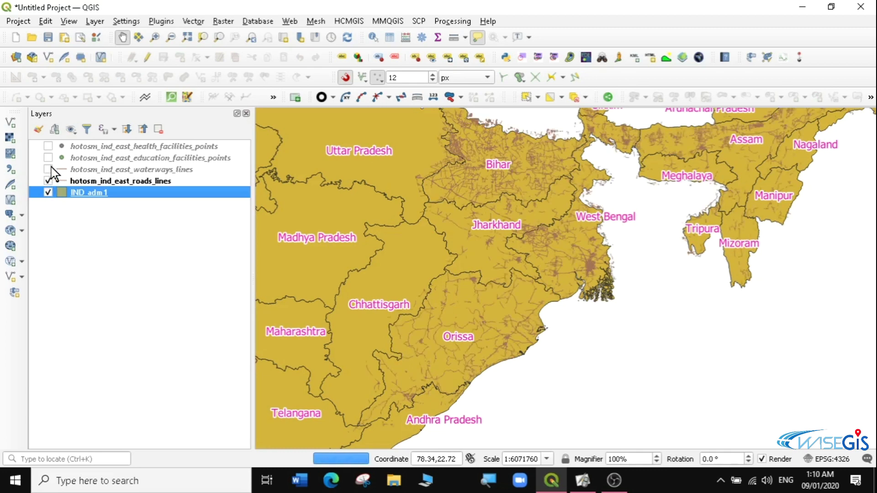
{"action": "left_click", "coordinate": [48, 169]}
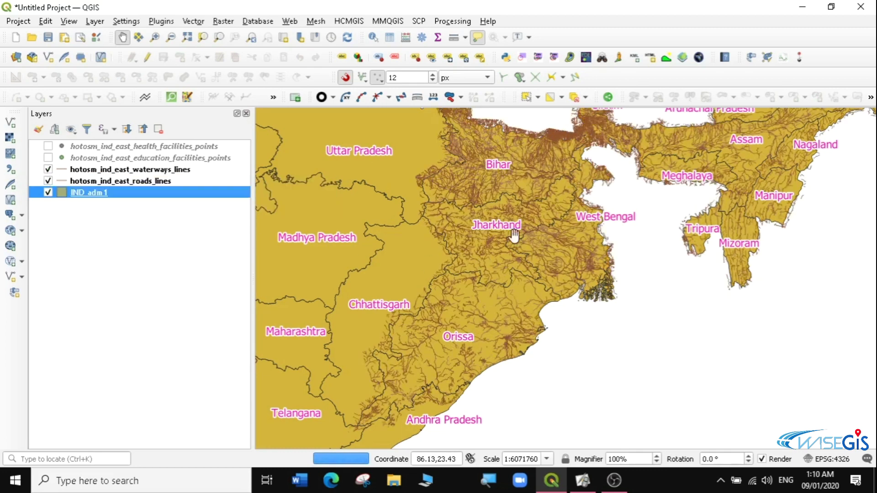
{"action": "left_click", "coordinate": [48, 157]}
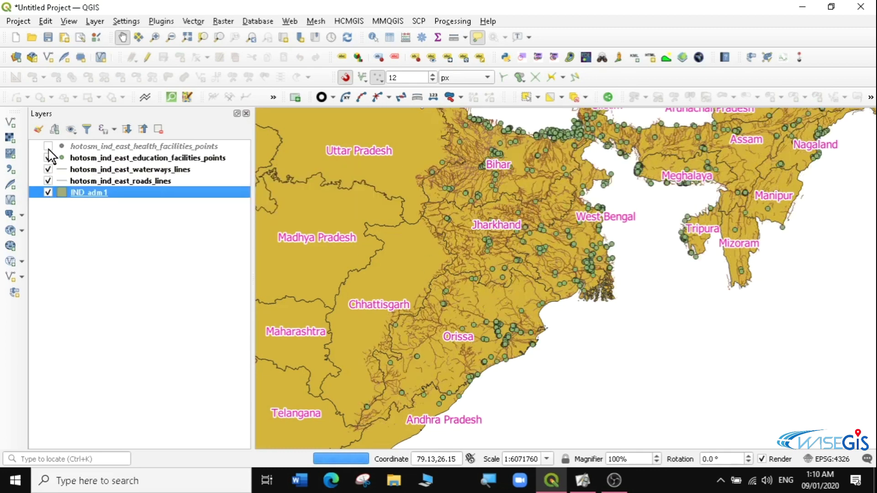
{"action": "left_click", "coordinate": [48, 146]}
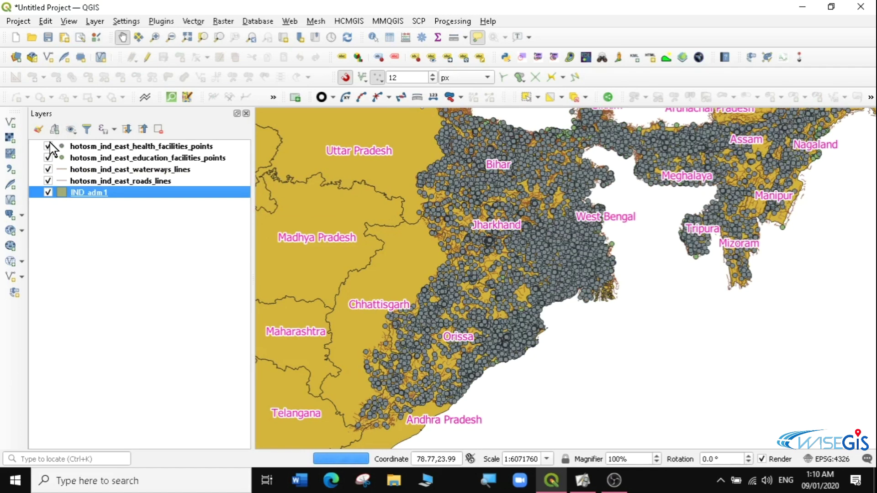
{"action": "left_click", "coordinate": [48, 145]}
{"action": "left_click", "coordinate": [48, 157]}
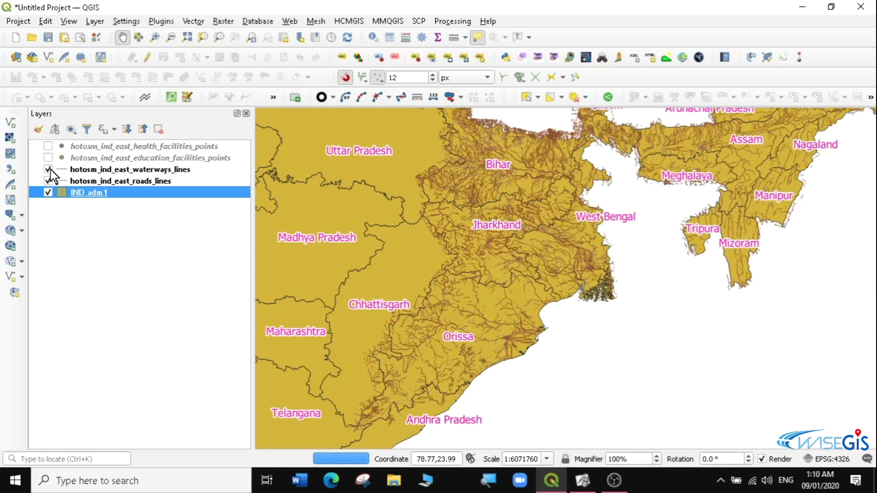
{"action": "left_click", "coordinate": [48, 169]}
{"action": "left_click", "coordinate": [48, 180]}
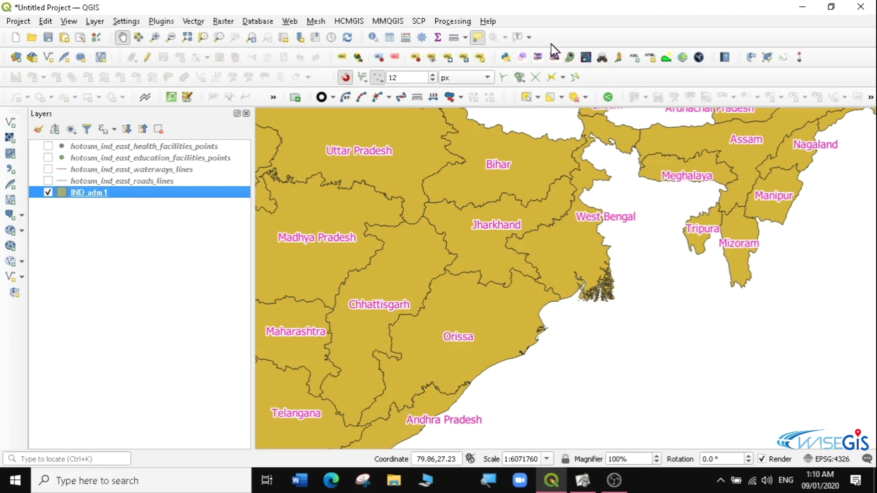
- Select the Orissa state polygon in the IND_adm1 layer with the Select Features tool
{"action": "left_click", "coordinate": [537, 96]}
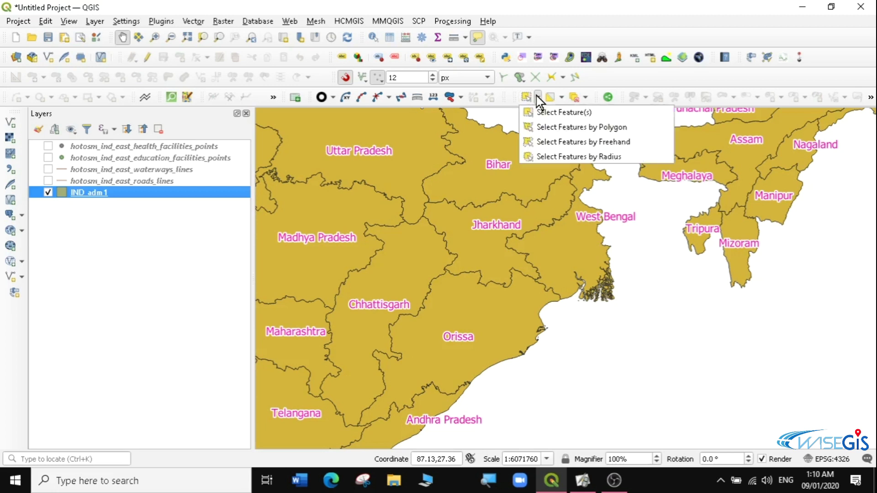
{"action": "left_click", "coordinate": [555, 113]}
{"action": "left_click", "coordinate": [469, 328]}
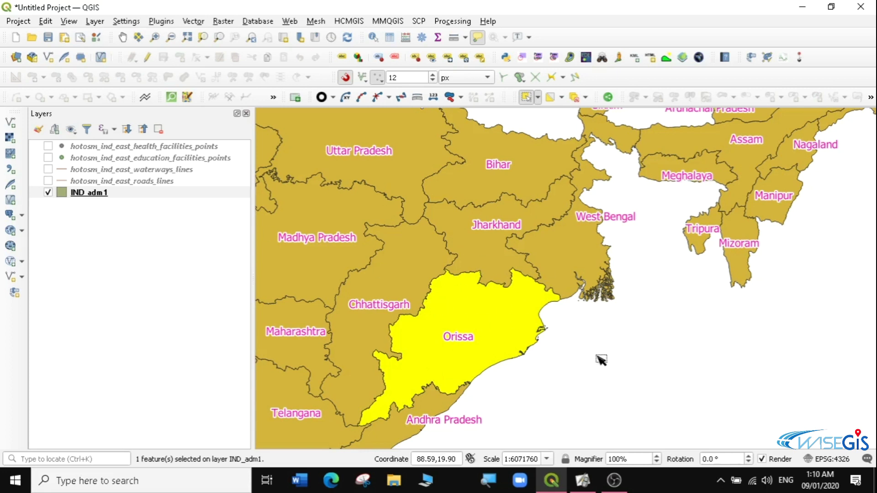
- Start exporting the IND_adm1 layer as an ESRI Shapefile and limit the export to the selected features
{"action": "right_click", "coordinate": [72, 192]}
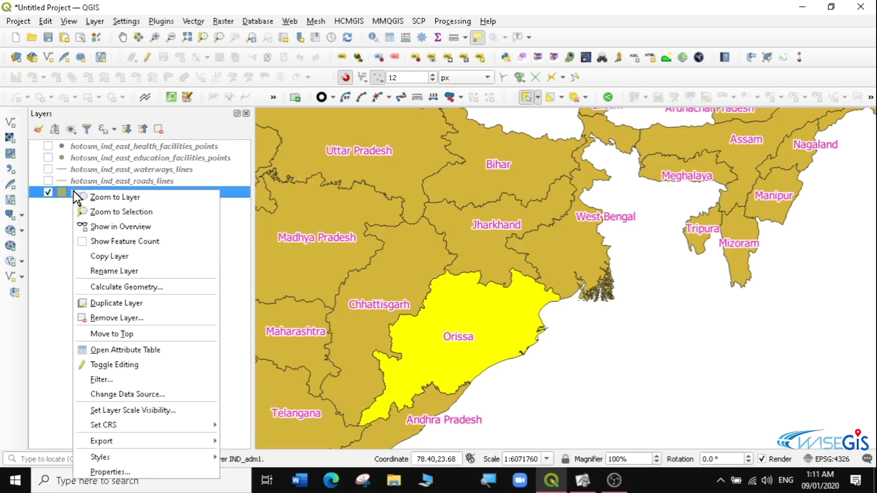
{"action": "mouse_move", "coordinate": [196, 442]}
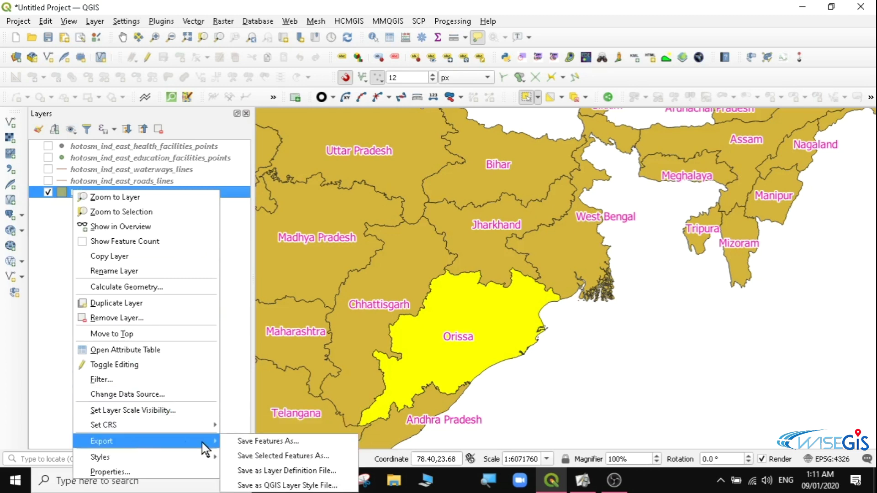
{"action": "left_click", "coordinate": [280, 442]}
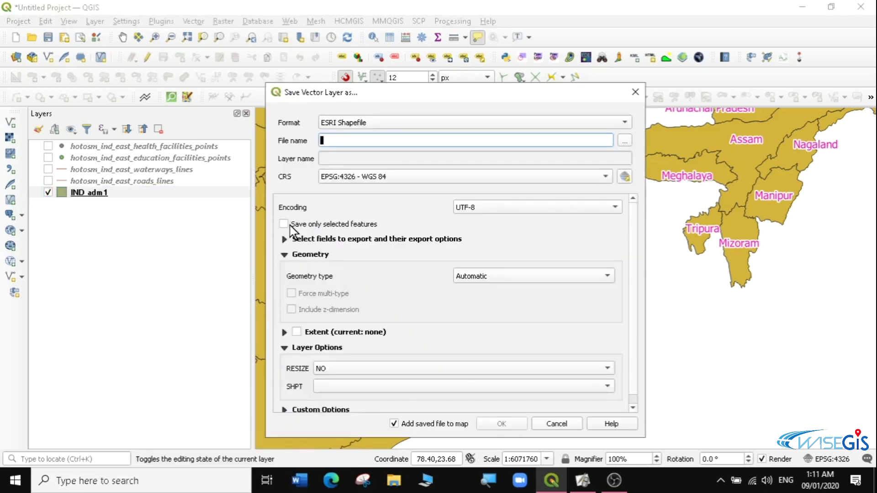
{"action": "left_click", "coordinate": [283, 224]}
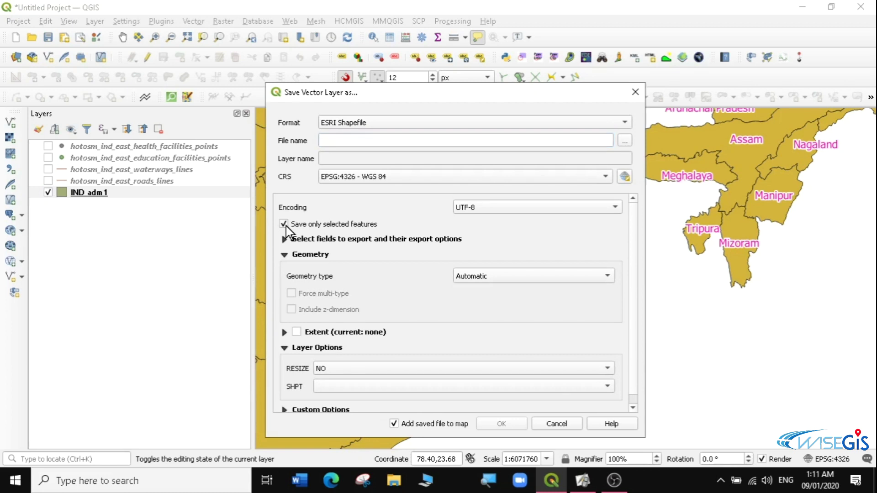
- Name the output file orissa in the Desktop\GIS\data\india data\IND_adm folder and run the export, adding the saved file to the map
{"action": "left_click", "coordinate": [625, 142]}
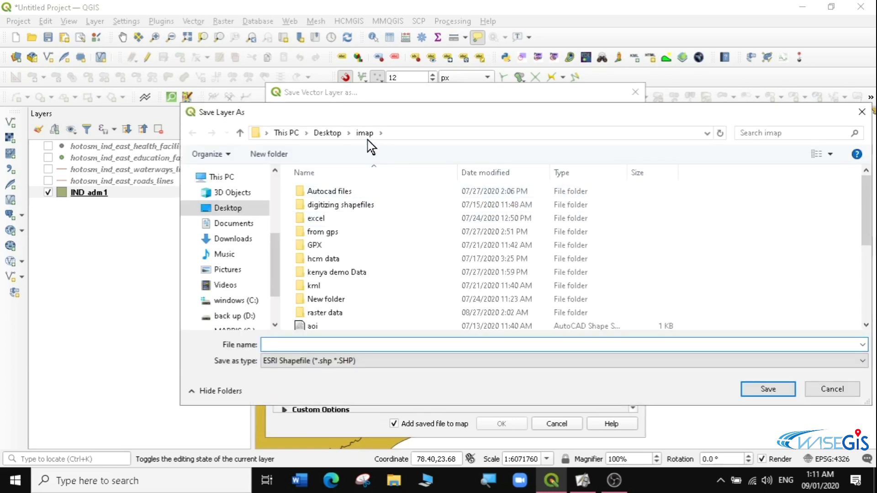
{"action": "left_click", "coordinate": [327, 132]}
{"action": "left_click", "coordinate": [328, 285]}
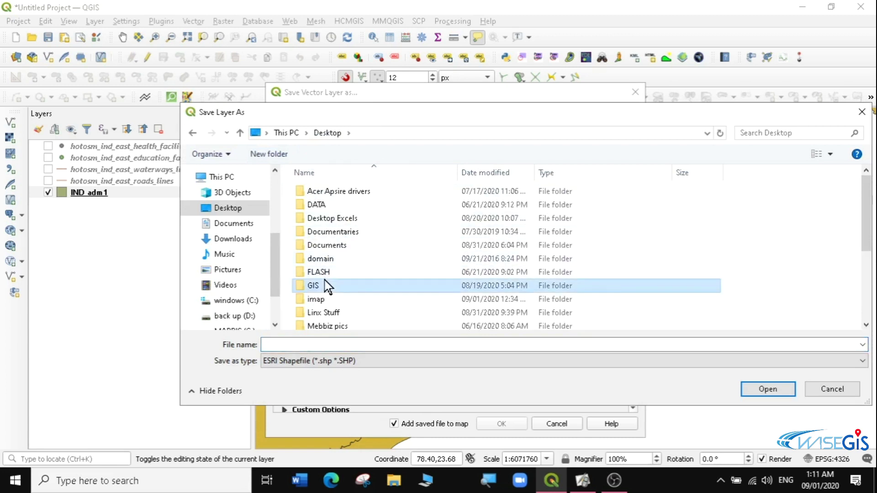
{"action": "double_click", "coordinate": [328, 285]}
{"action": "double_click", "coordinate": [329, 195]}
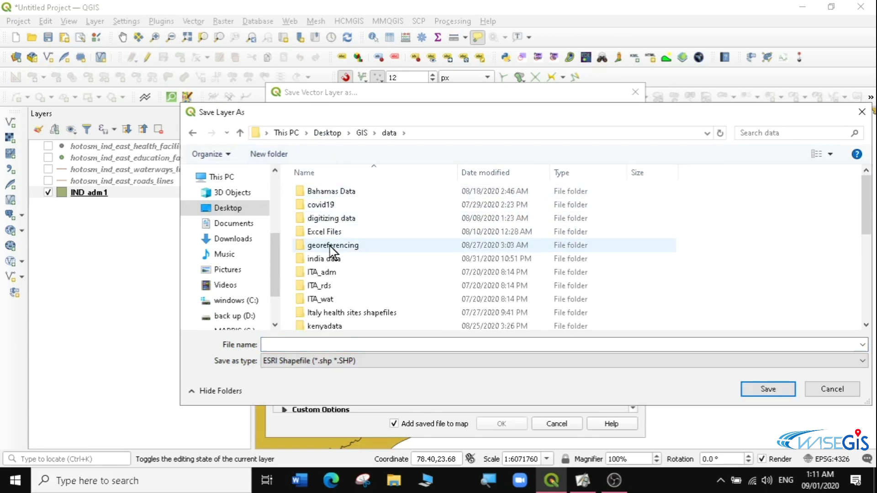
{"action": "double_click", "coordinate": [333, 258]}
{"action": "left_click", "coordinate": [334, 259]}
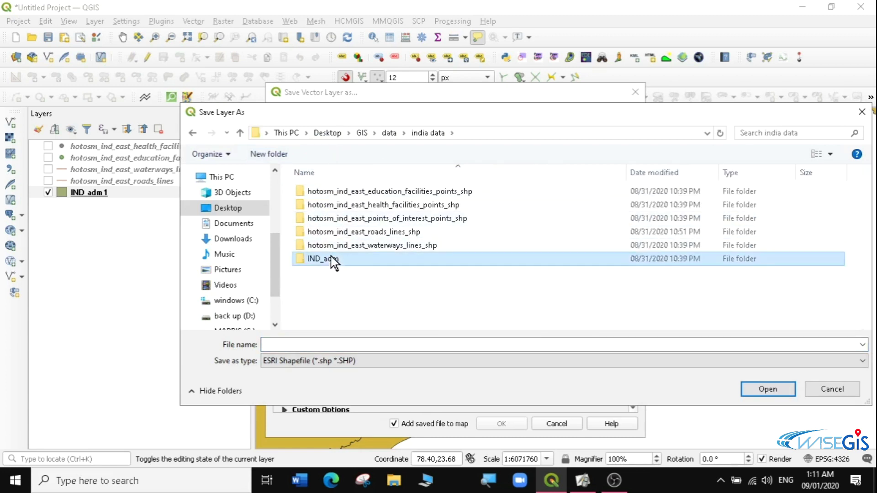
{"action": "double_click", "coordinate": [334, 259]}
{"action": "left_click", "coordinate": [275, 350]}
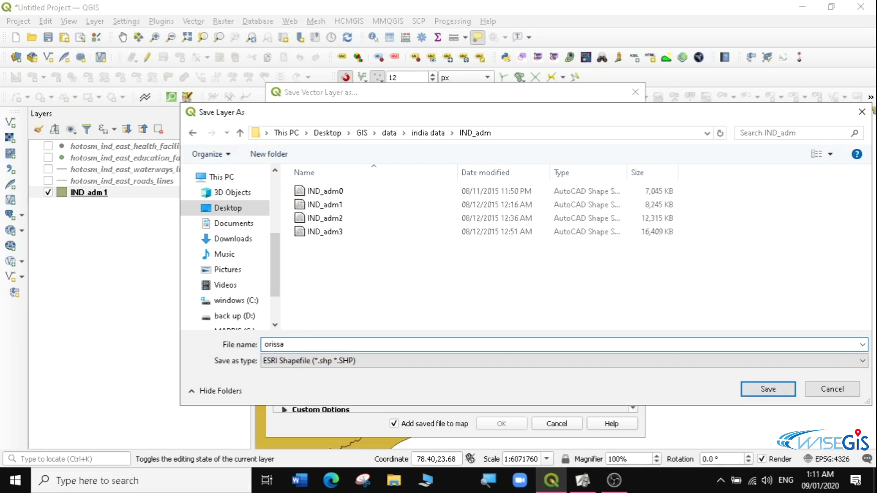
{"action": "left_click", "coordinate": [758, 392]}
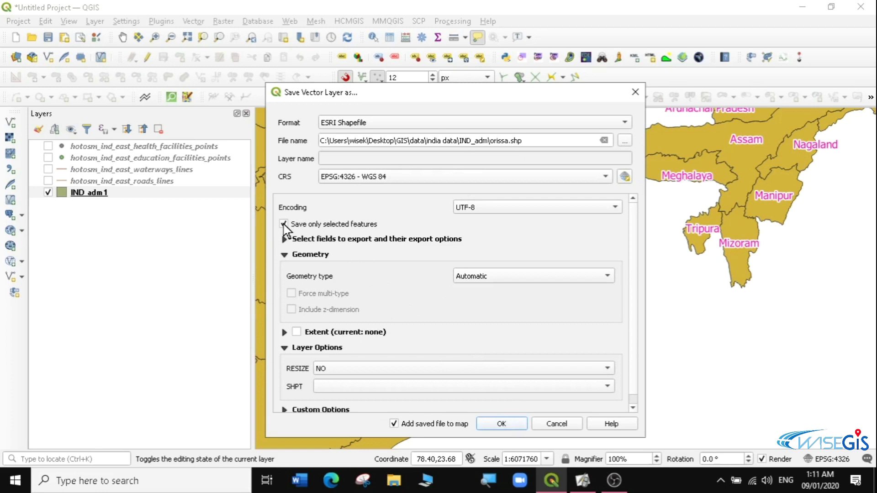
{"action": "left_click", "coordinate": [501, 424]}
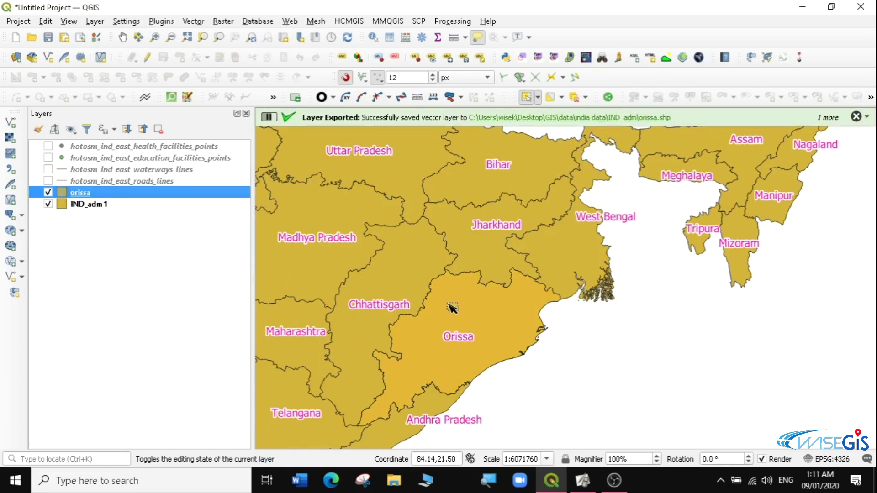
- Hide the IND_adm1 layer and show the roads, waterways, education and health facilities layers over the orissa polygon
{"action": "left_click", "coordinate": [48, 204]}
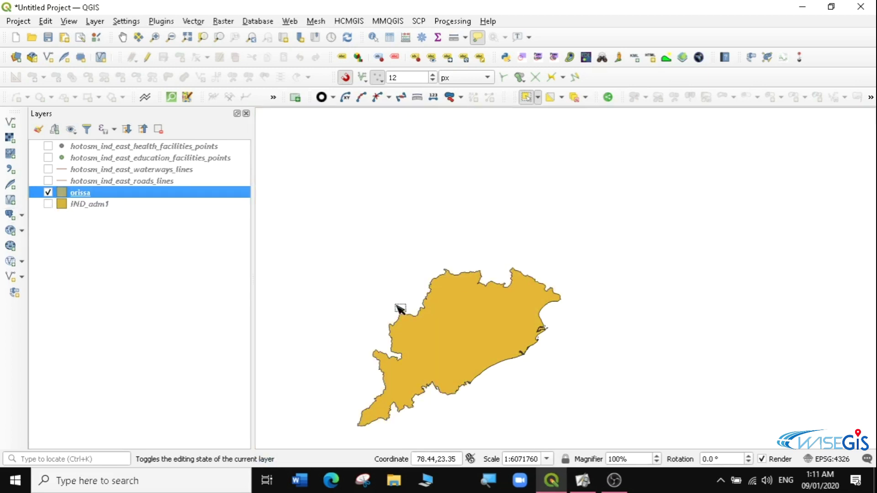
{"action": "right_click", "coordinate": [88, 196]}
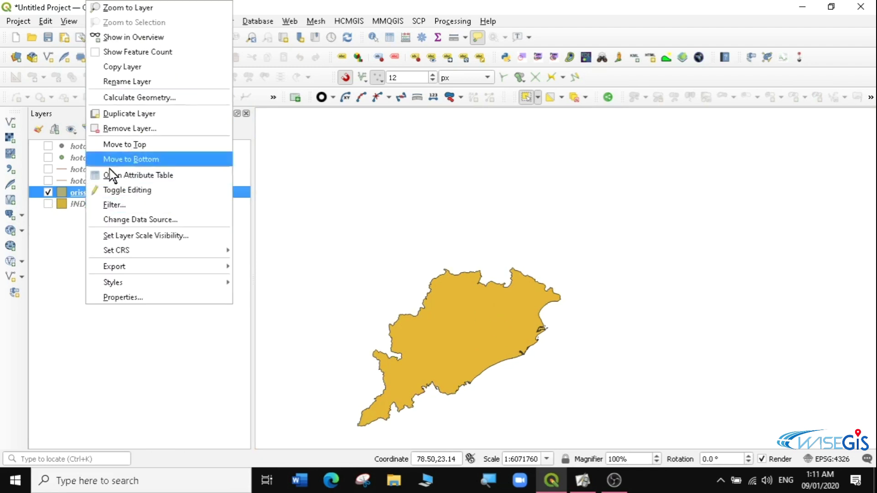
{"action": "left_click", "coordinate": [67, 247]}
{"action": "left_click", "coordinate": [48, 181]}
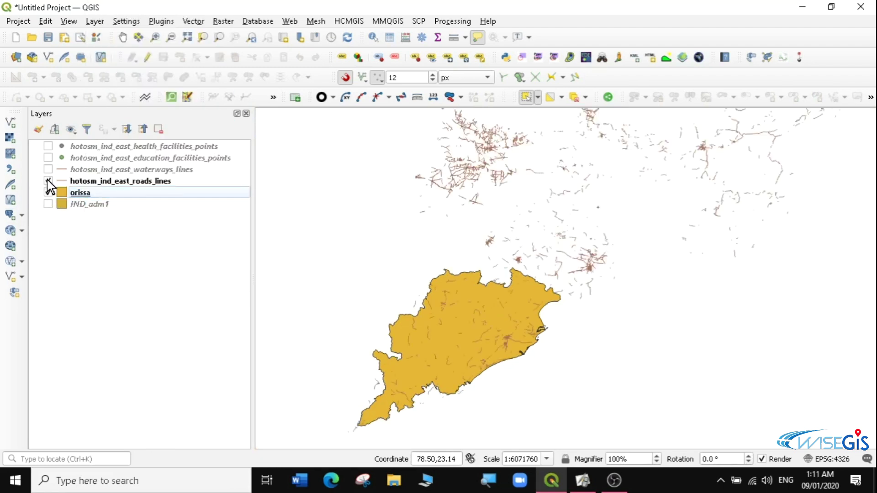
{"action": "left_click", "coordinate": [48, 169]}
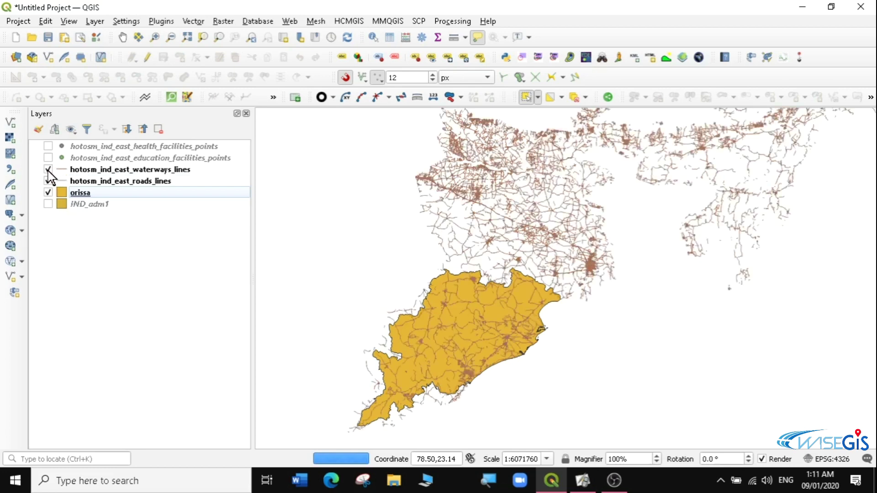
{"action": "left_click", "coordinate": [48, 158]}
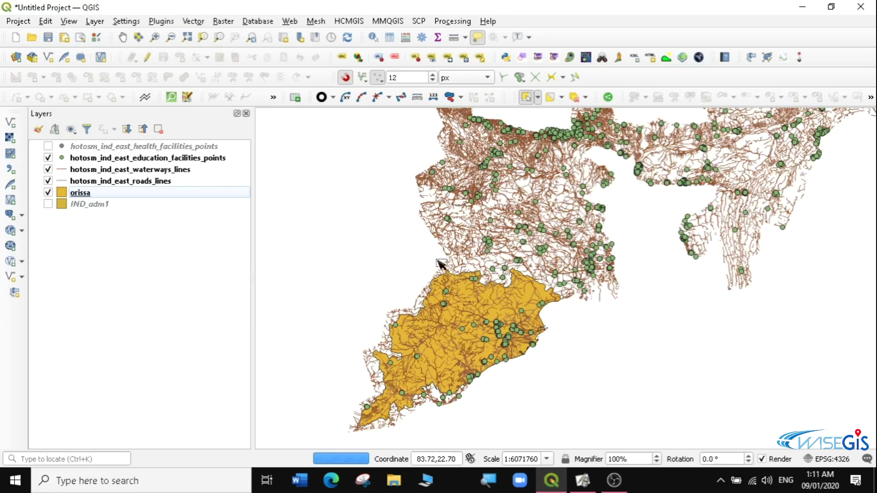
{"action": "left_click", "coordinate": [48, 146]}
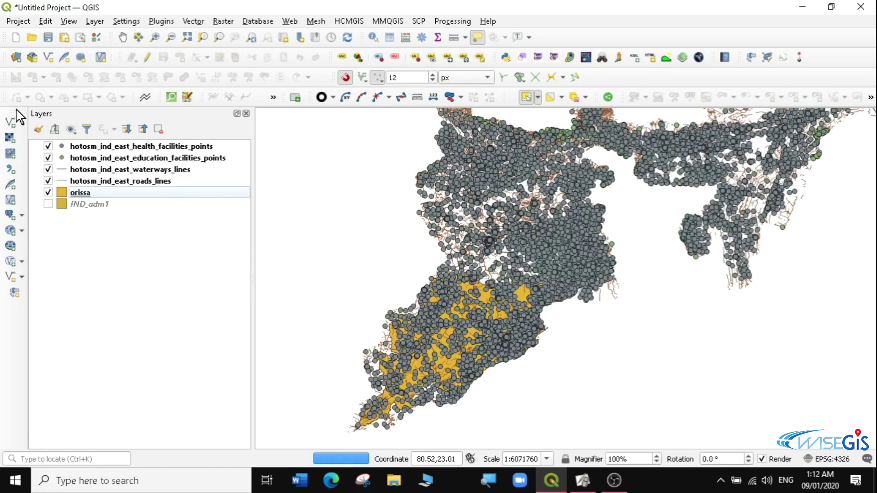
- Hide the health and education facilities point layers briefly and show both again
{"action": "left_click", "coordinate": [48, 147]}
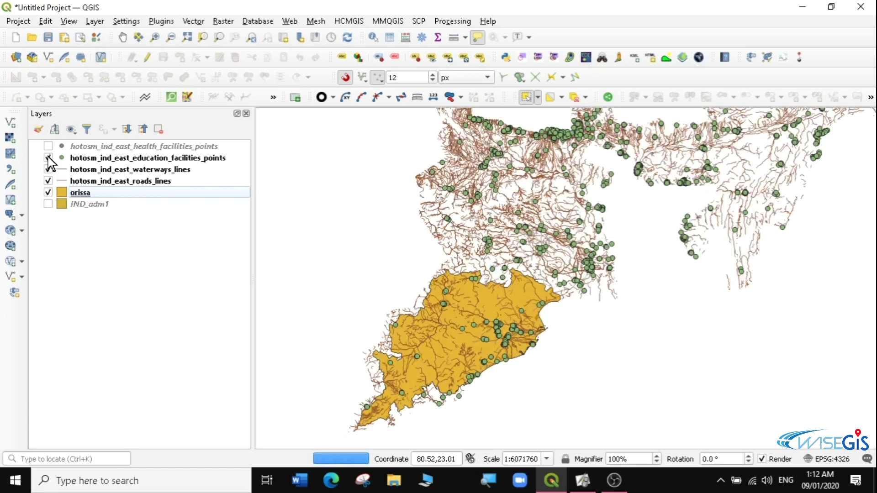
{"action": "left_click", "coordinate": [48, 157]}
{"action": "left_click", "coordinate": [47, 158]}
{"action": "left_click", "coordinate": [48, 146]}
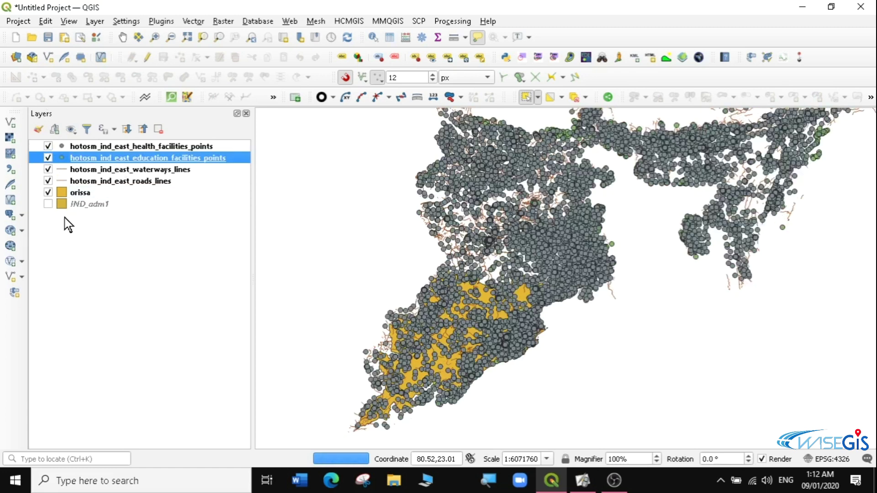
- Start the Clip geoprocessing tool with hotosm_ind_east_education_facilities_points as the input layer
{"action": "left_click", "coordinate": [79, 193]}
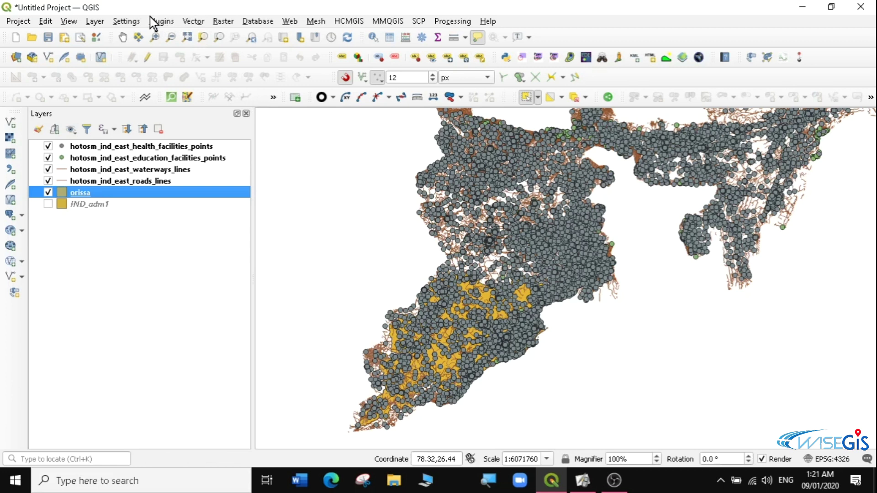
{"action": "left_click", "coordinate": [193, 22]}
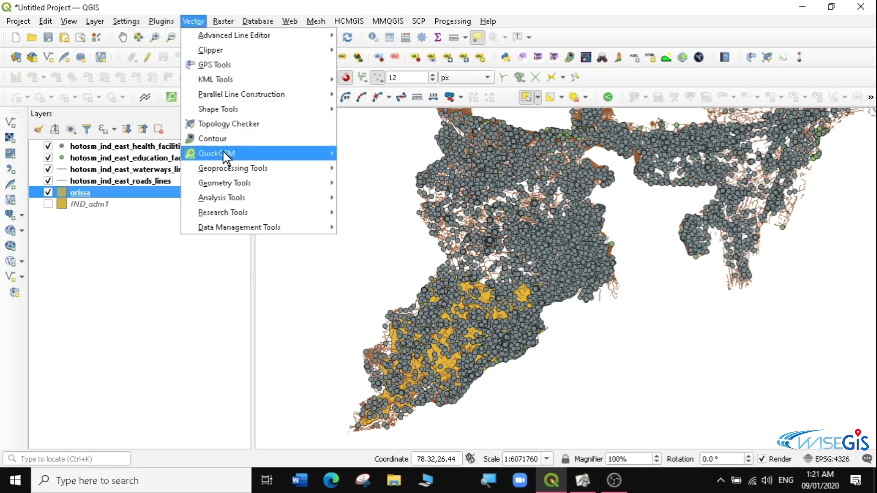
{"action": "mouse_move", "coordinate": [226, 169]}
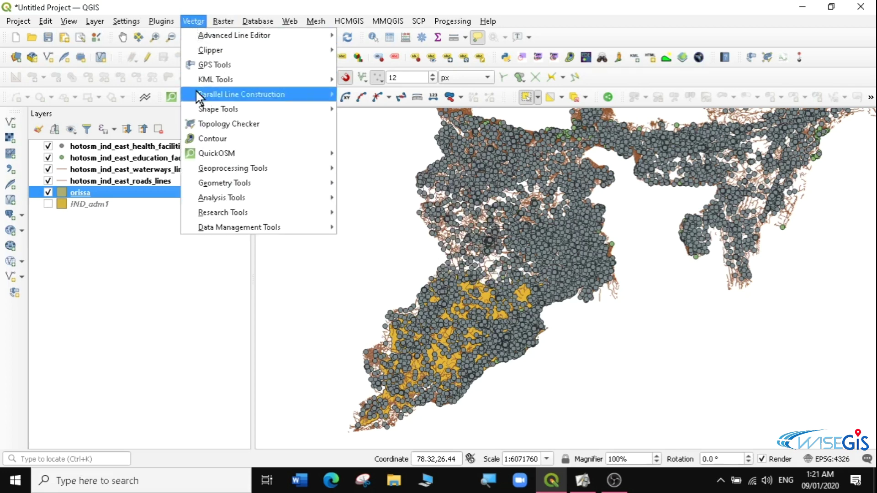
{"action": "mouse_move", "coordinate": [207, 53]}
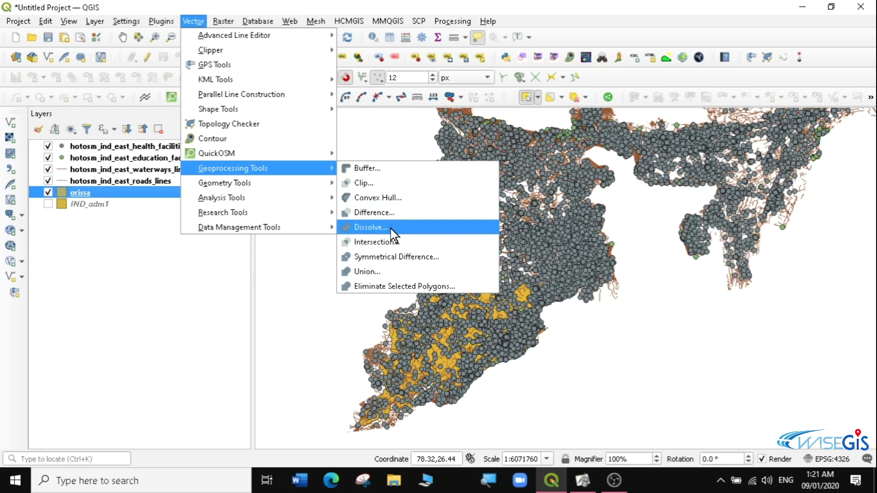
{"action": "left_click", "coordinate": [361, 183]}
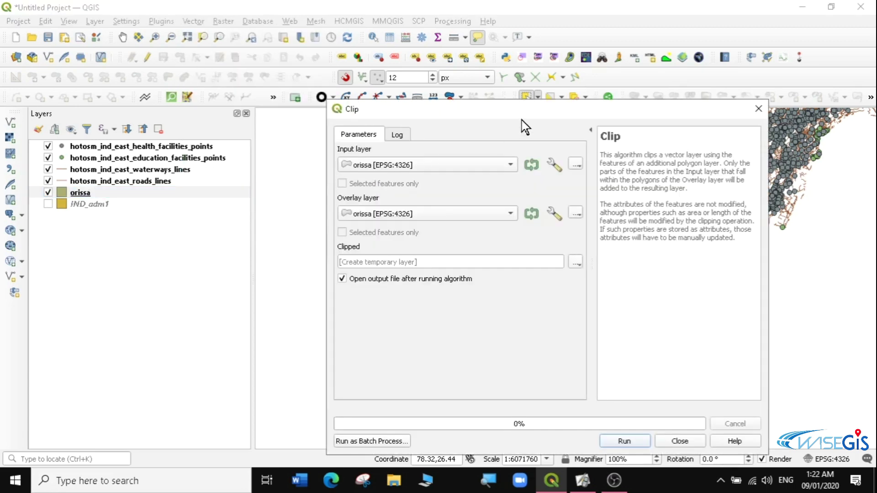
{"action": "left_click_drag", "start_coordinate": [496, 109], "coordinate": [454, 41]}
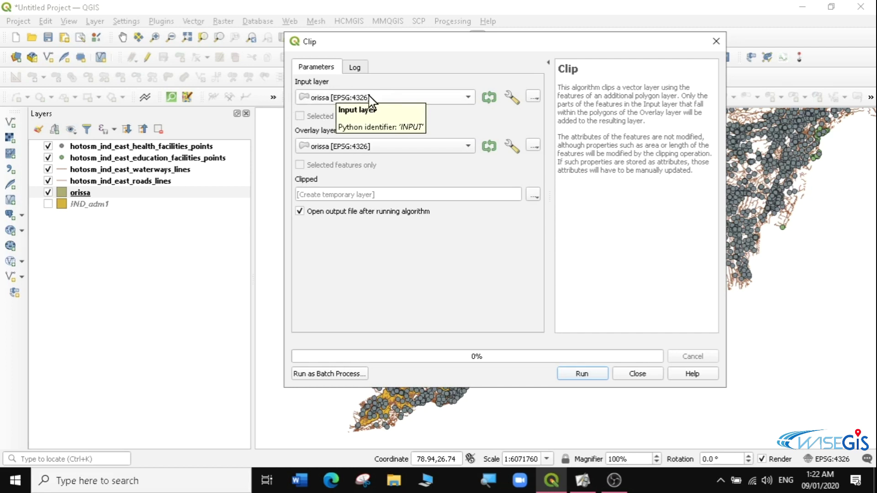
{"action": "left_click", "coordinate": [468, 98]}
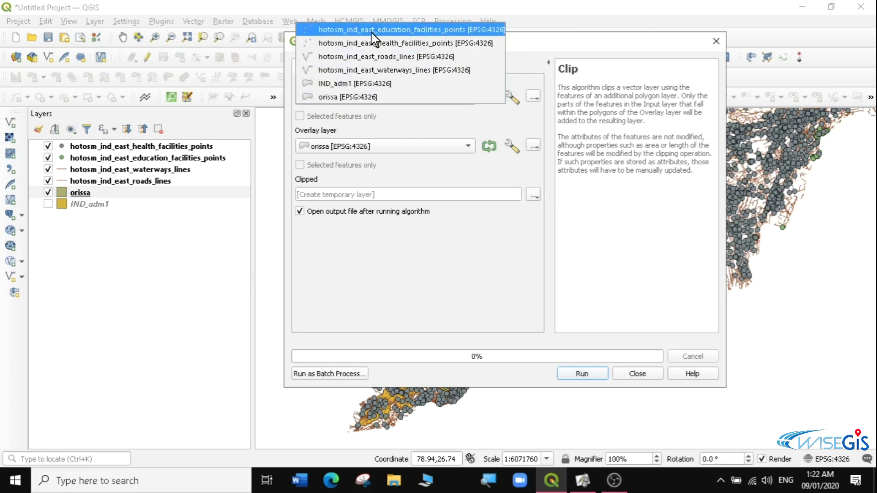
{"action": "left_click", "coordinate": [420, 30]}
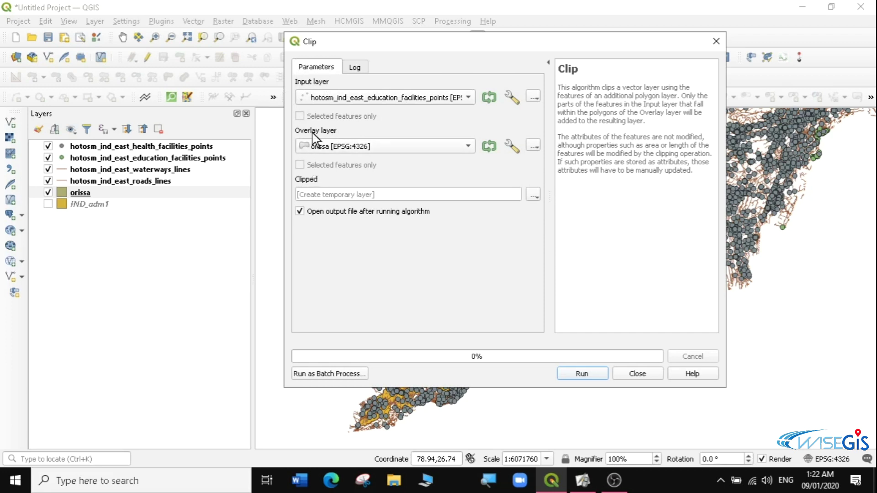
- Use orissa as the overlay layer, keep the output as a temporary layer, and run the clip on the education facilities points
{"action": "left_click", "coordinate": [340, 148]}
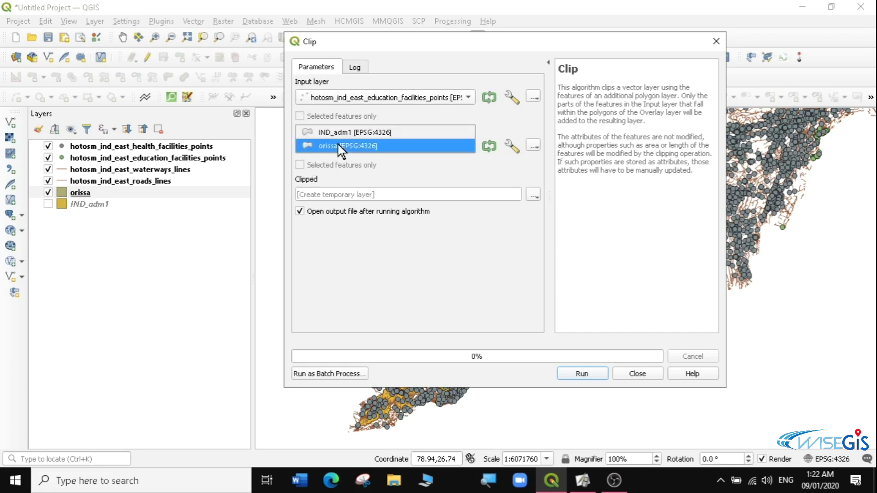
{"action": "left_click", "coordinate": [343, 146]}
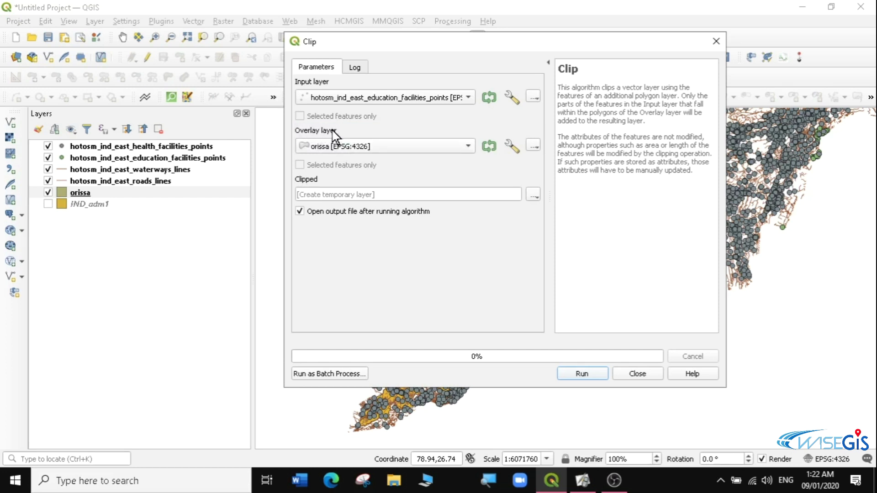
{"action": "left_click", "coordinate": [339, 147]}
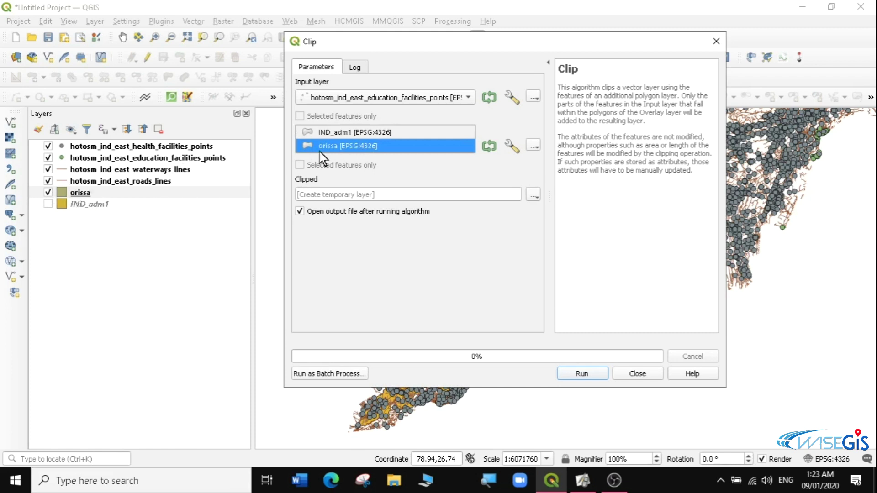
{"action": "left_click", "coordinate": [355, 144]}
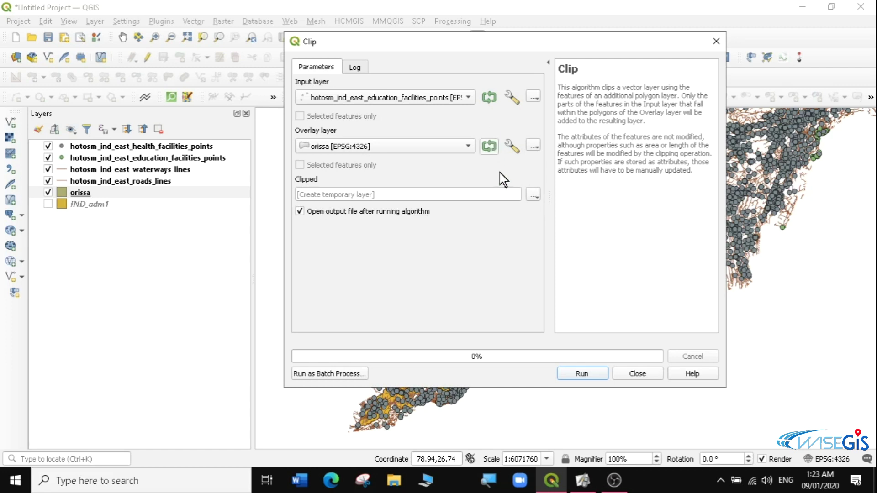
{"action": "left_click", "coordinate": [533, 195]}
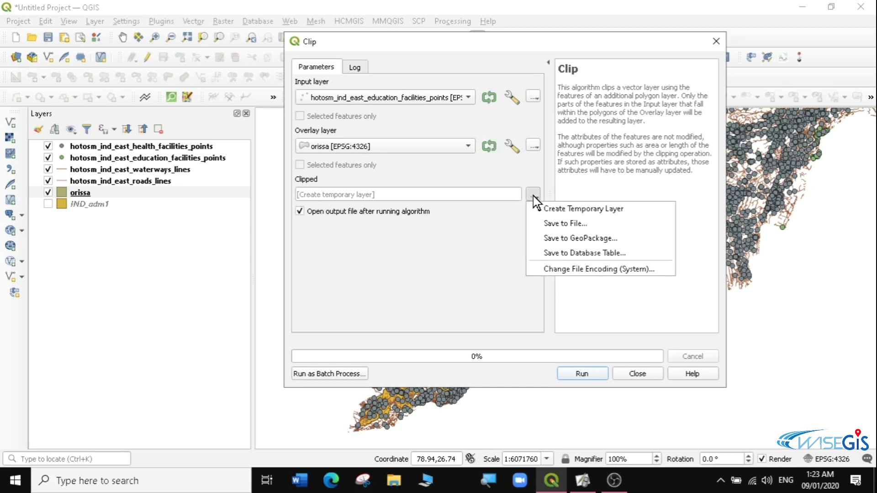
{"action": "left_click", "coordinate": [534, 199]}
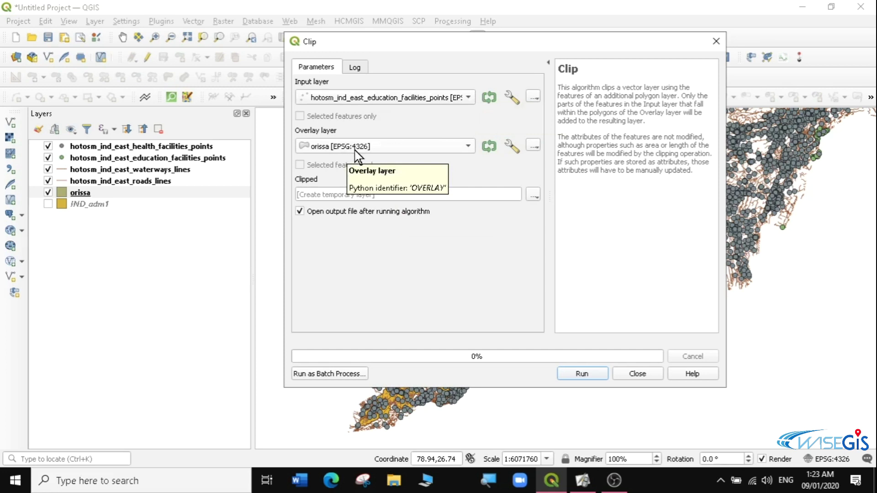
{"action": "left_click", "coordinate": [475, 98]}
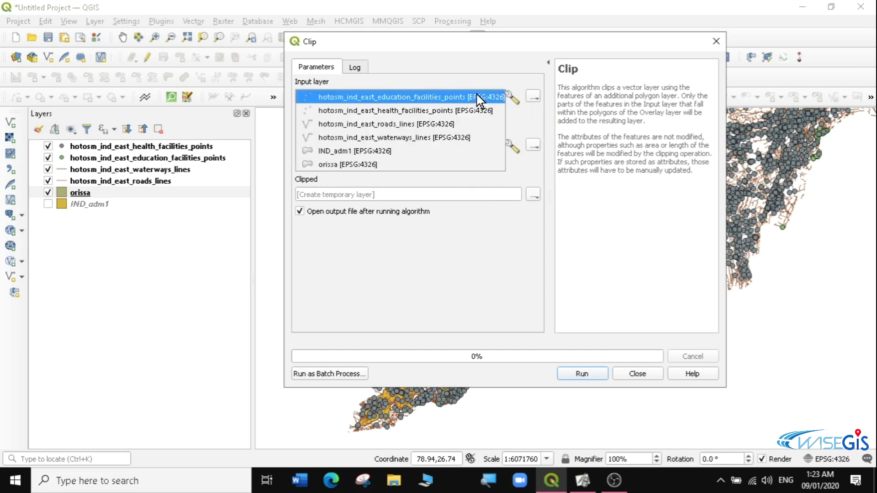
{"action": "left_click", "coordinate": [487, 100]}
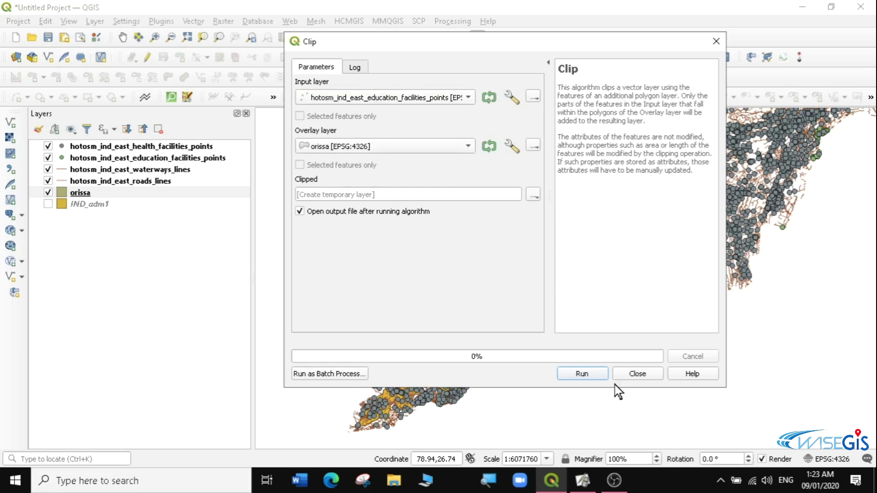
{"action": "left_click", "coordinate": [583, 374]}
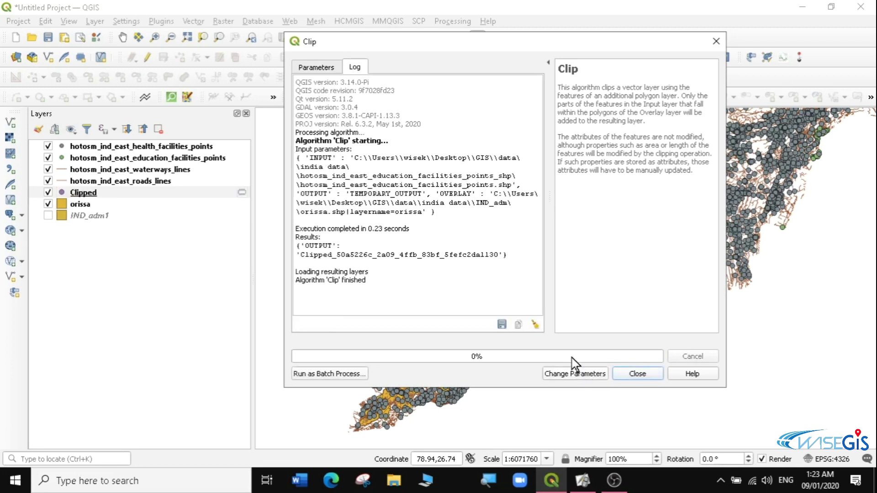
{"action": "left_click_drag", "start_coordinate": [366, 280], "coordinate": [302, 279]}
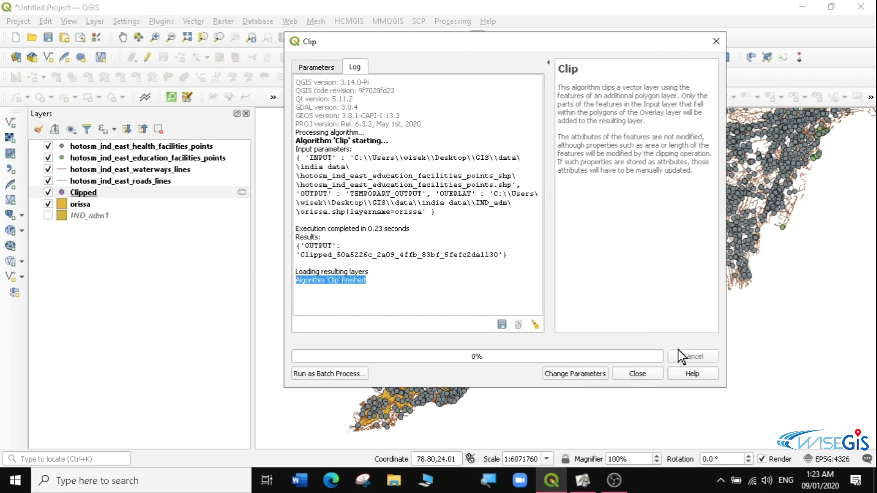
{"action": "left_click", "coordinate": [649, 371]}
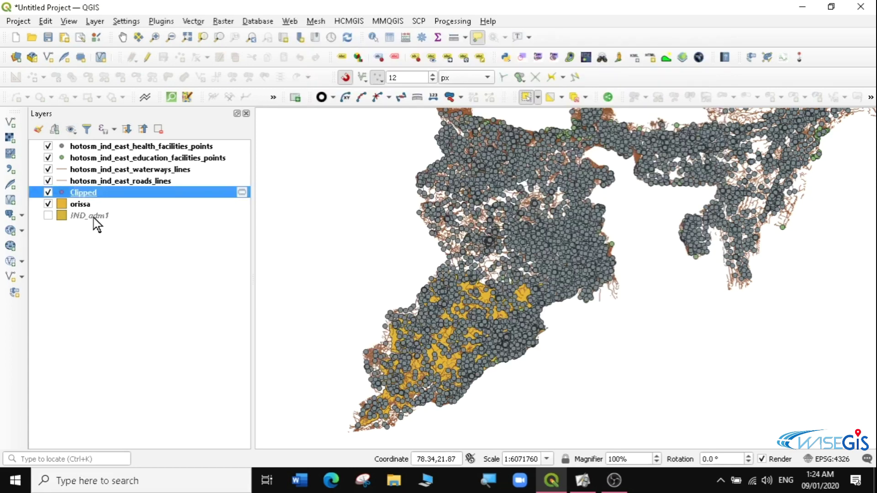
- Hide the original health facilities, education facilities, waterways and roads layers, leaving the clipped points and the orissa polygon shown
{"action": "left_click", "coordinate": [48, 146]}
{"action": "left_click", "coordinate": [48, 157]}
{"action": "left_click", "coordinate": [48, 169]}
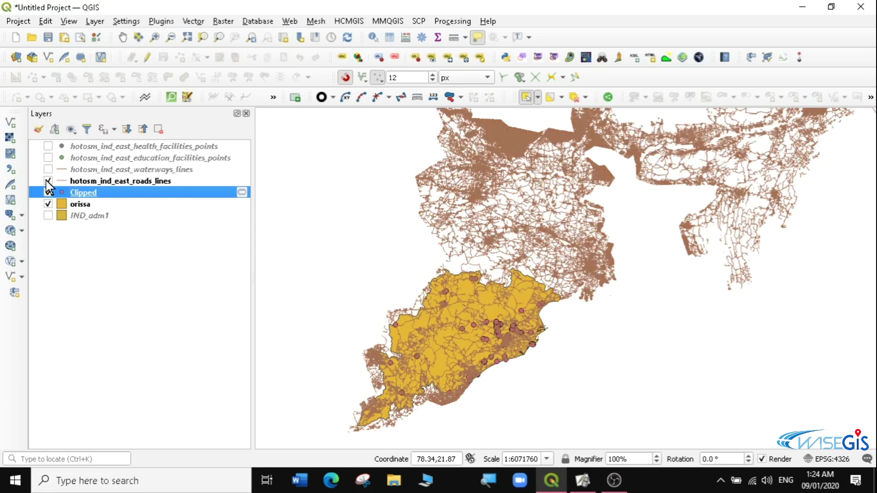
{"action": "left_click", "coordinate": [48, 181]}
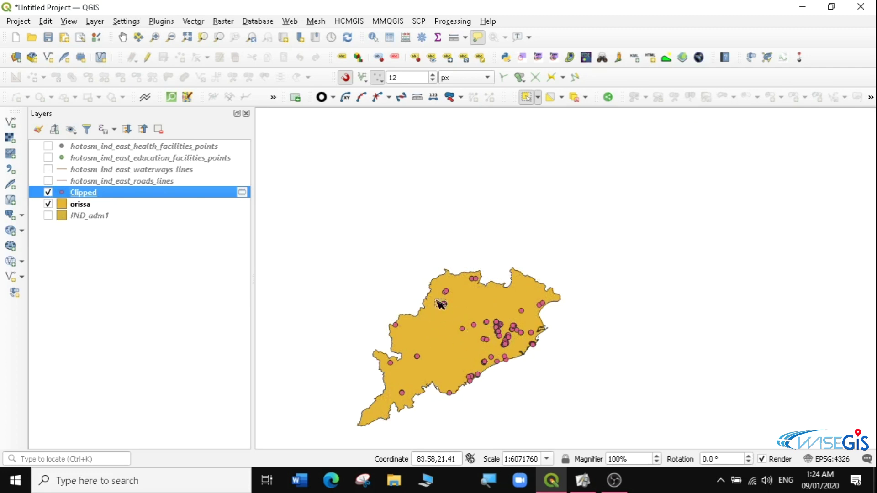
- Start exporting the Clipped layer as an ESRI Shapefile and choose the hotosm_ind_east_education_facilities_points_shp folder in india data as the destination
{"action": "right_click", "coordinate": [89, 194]}
{"action": "mouse_move", "coordinate": [213, 286]}
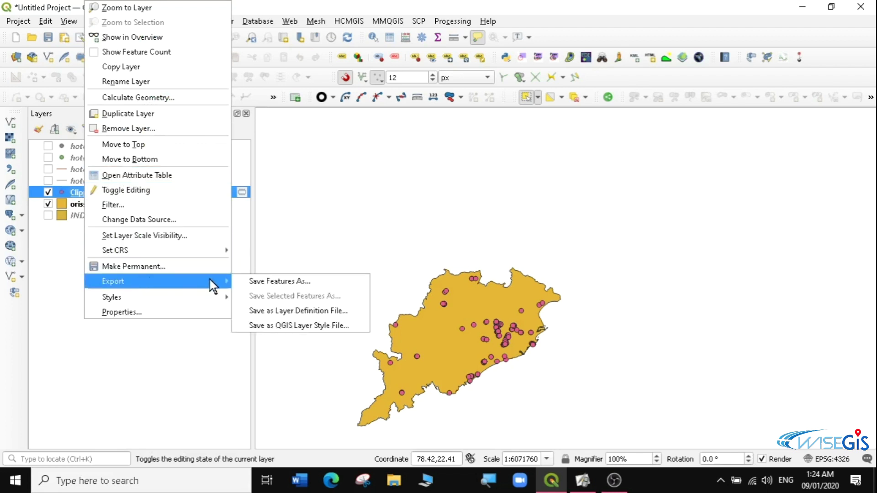
{"action": "left_click", "coordinate": [298, 281]}
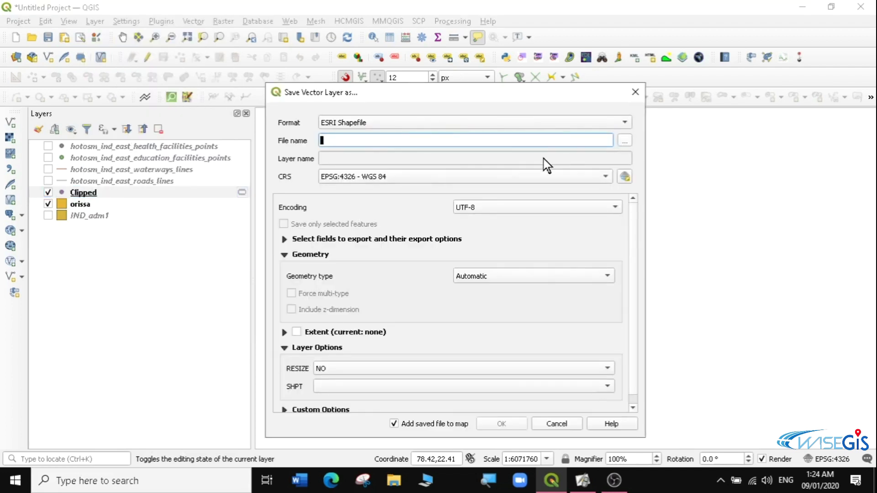
{"action": "left_click", "coordinate": [625, 141]}
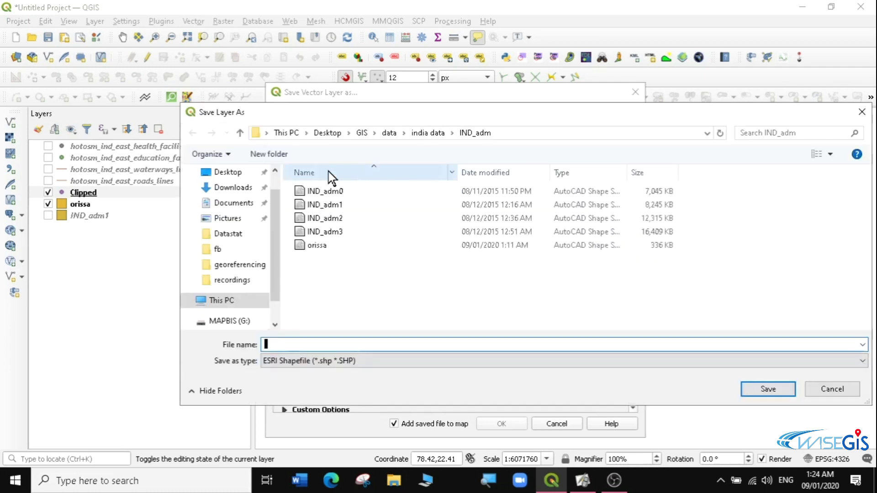
{"action": "left_click", "coordinate": [431, 133]}
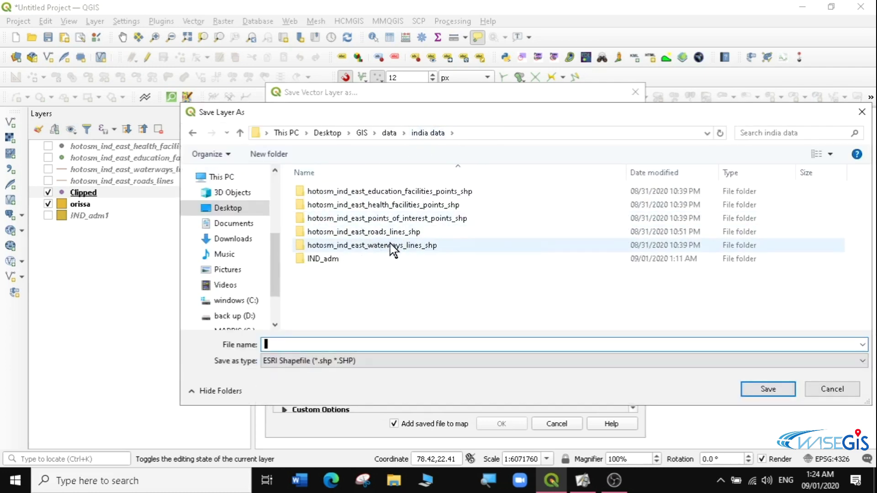
{"action": "double_click", "coordinate": [402, 194]}
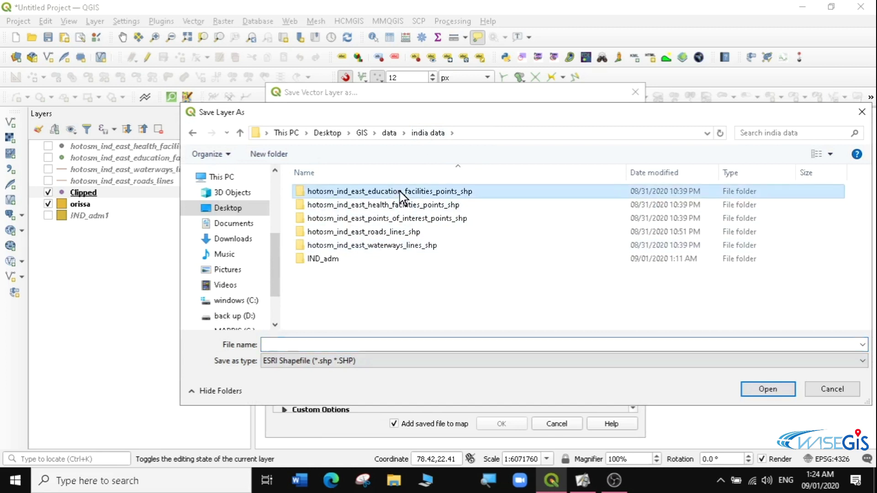
- Name the output file "orissa_education facilities" and run the export, adding the saved file to the map
{"action": "left_click", "coordinate": [305, 345]}
{"action": "type", "text": "orissa_educa"}
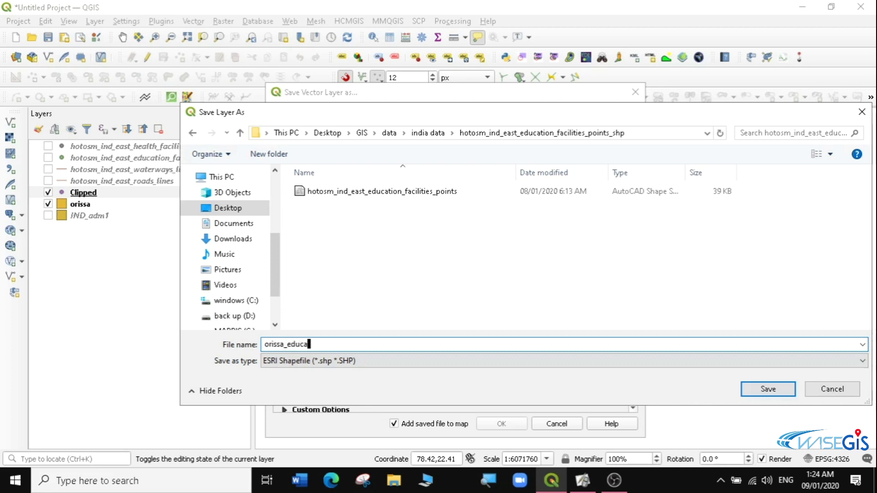
{"action": "type", "text": "tion facilities"}
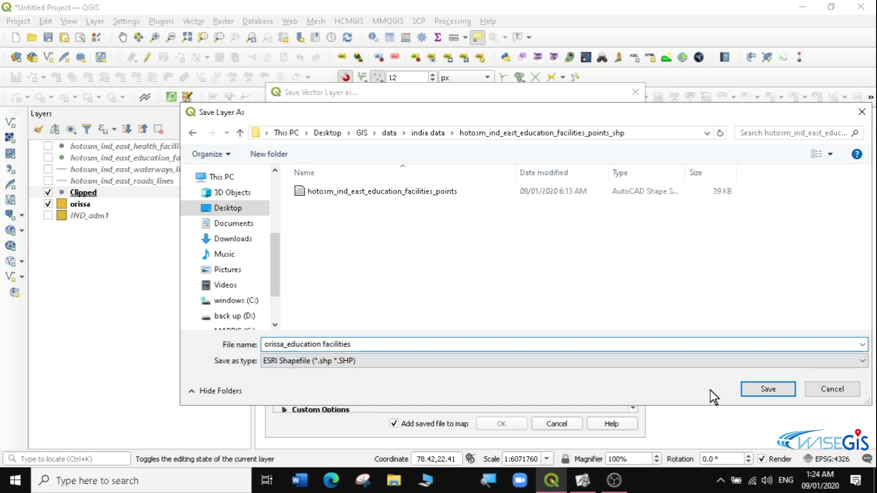
{"action": "left_click", "coordinate": [745, 390]}
{"action": "left_click", "coordinate": [502, 423]}
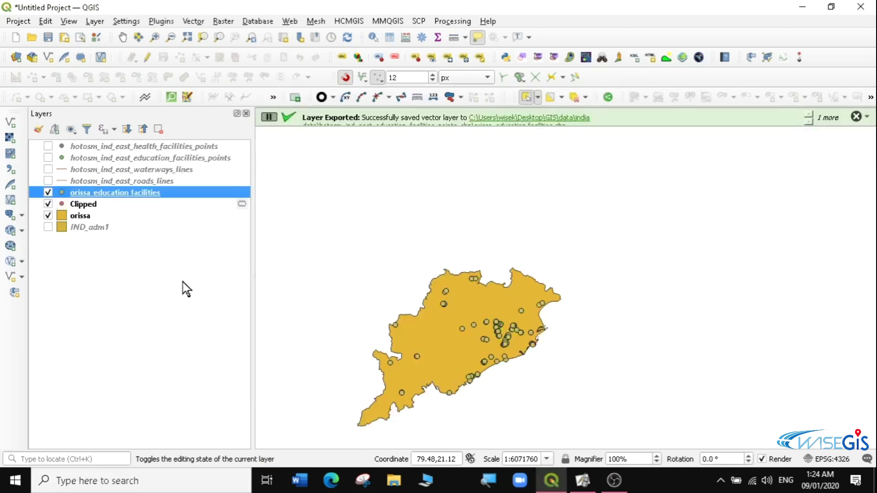
- Remove the temporary Clipped layer from the project
{"action": "left_click", "coordinate": [81, 206]}
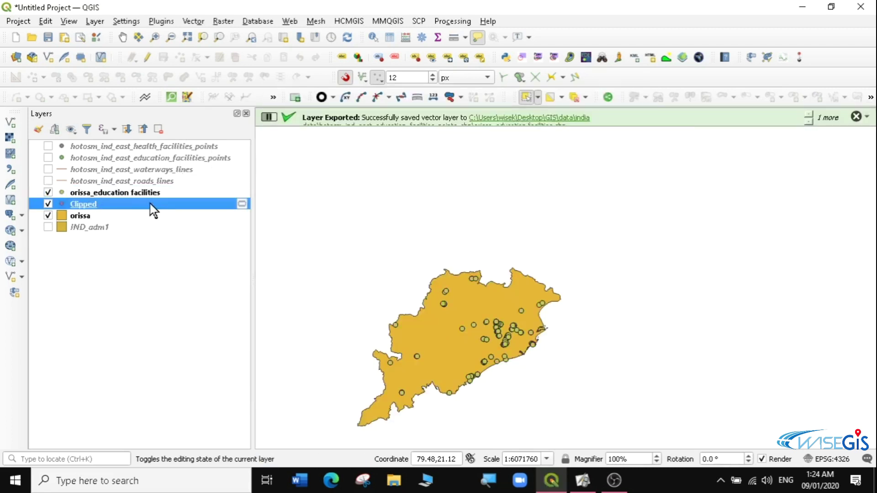
{"action": "right_click", "coordinate": [112, 206]}
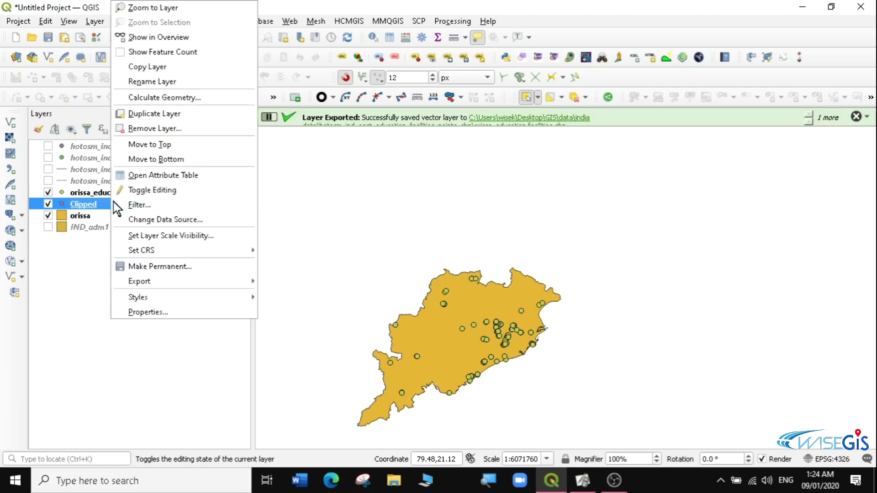
{"action": "left_click", "coordinate": [158, 129]}
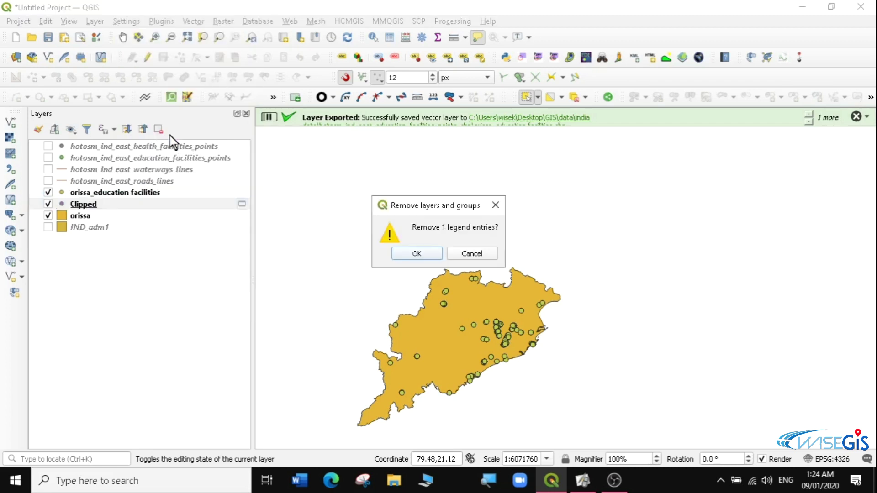
{"action": "left_click", "coordinate": [416, 254]}
- Show the original education facilities points briefly to compare them with the orissa_education facilities layer, and hide them again
{"action": "left_click", "coordinate": [118, 197]}
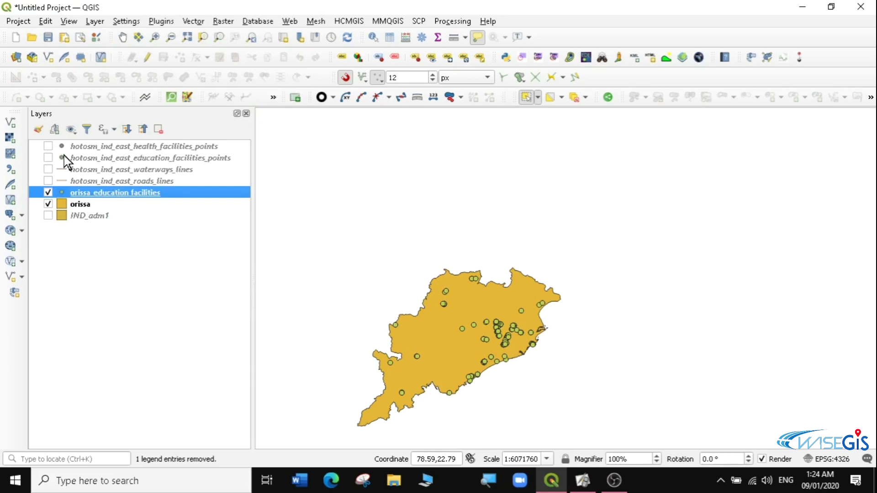
{"action": "left_click", "coordinate": [47, 157]}
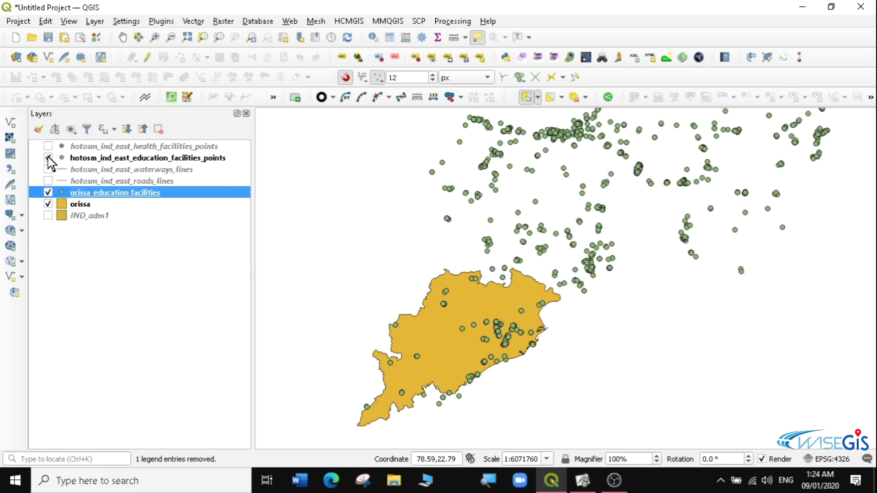
{"action": "left_click", "coordinate": [47, 158]}
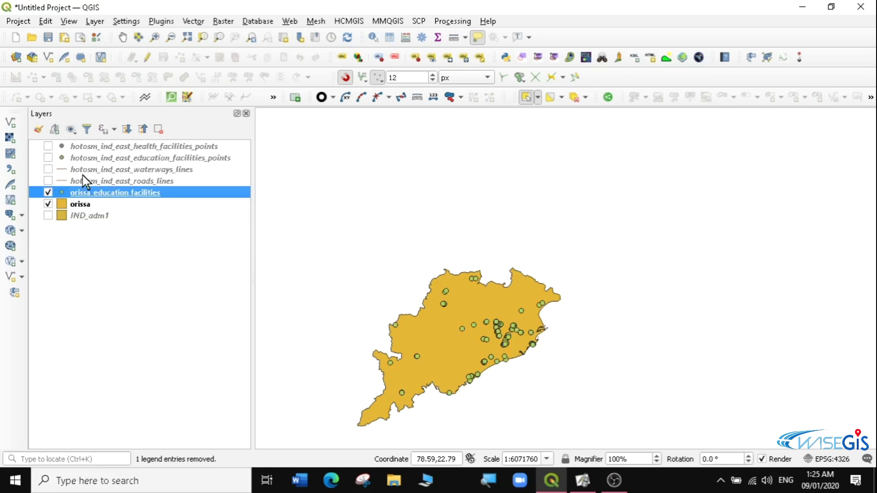
- Set up the geoprocessing Clip tool with hotosm_ind_east_health_facilities_points as the input layer and orissa as the overlay layer
{"action": "key", "text": "Up"}
{"action": "key", "text": "Up"}
{"action": "key", "text": "Up"}
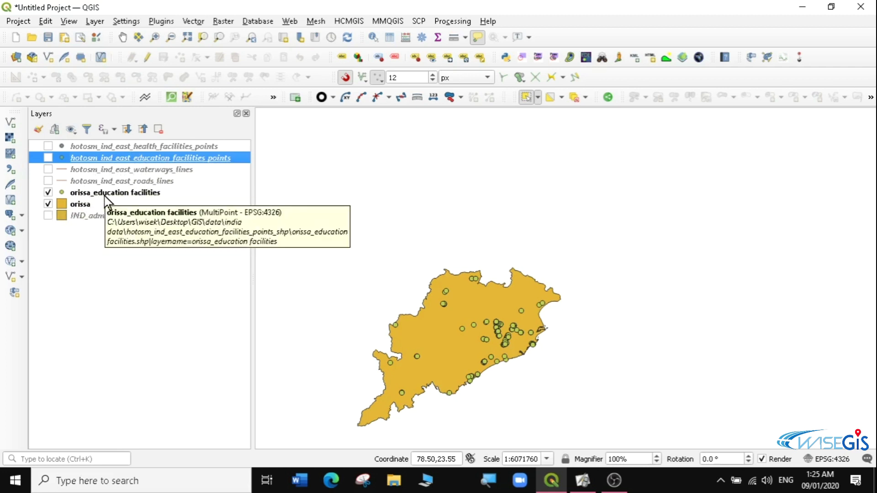
{"action": "left_click", "coordinate": [188, 21]}
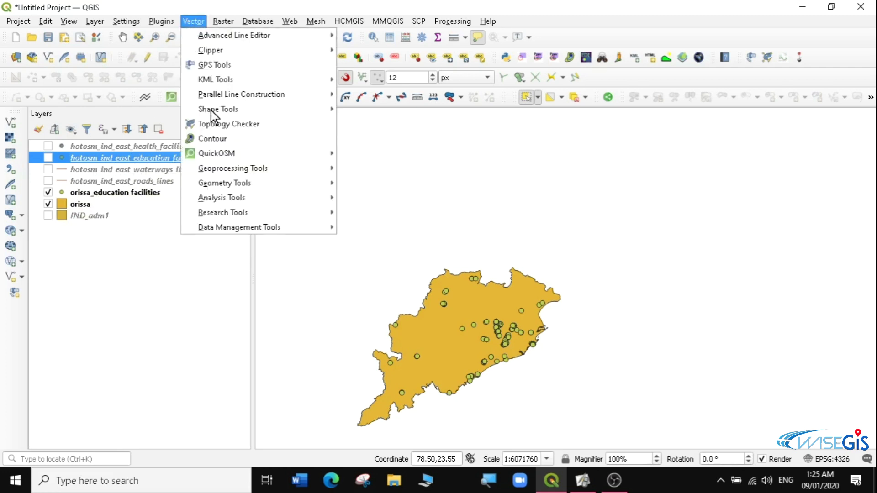
{"action": "mouse_move", "coordinate": [237, 169]}
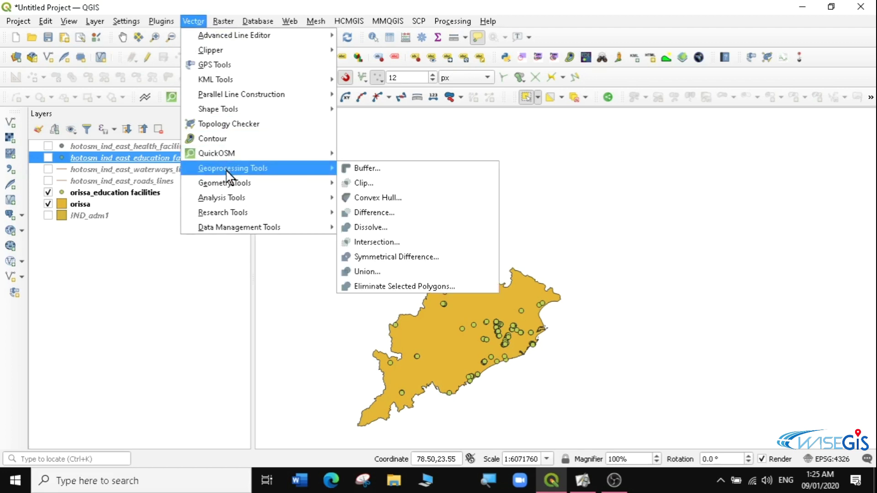
{"action": "left_click", "coordinate": [370, 182]}
{"action": "left_click", "coordinate": [471, 98]}
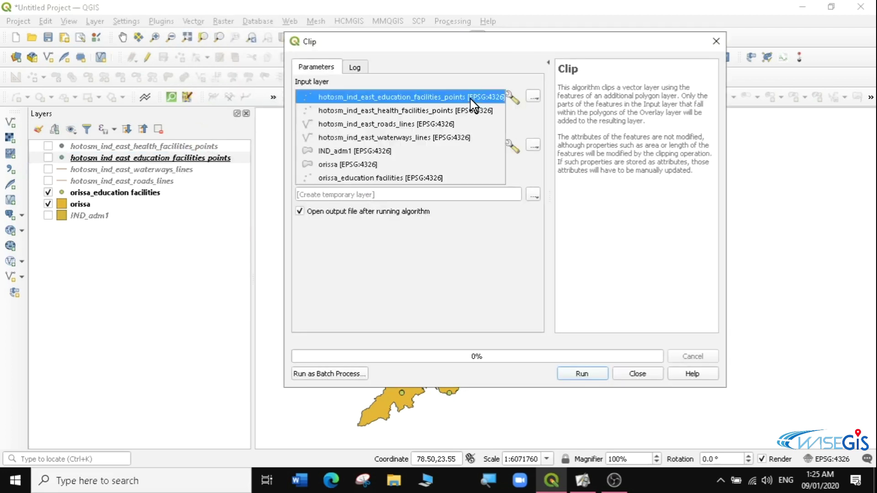
{"action": "left_click", "coordinate": [408, 115]}
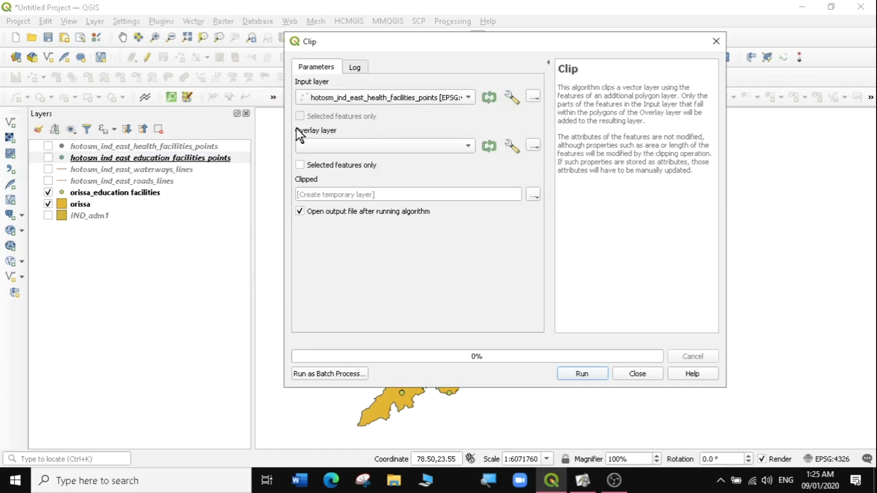
{"action": "left_click", "coordinate": [467, 145]}
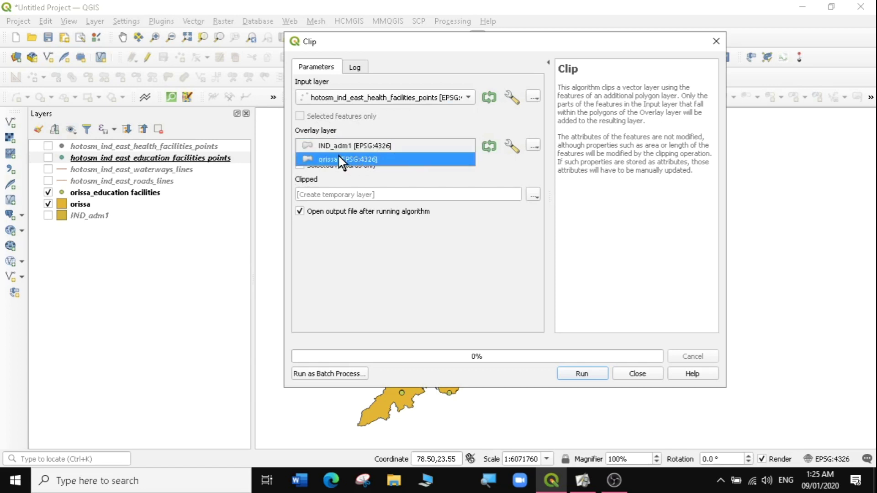
{"action": "left_click", "coordinate": [361, 160]}
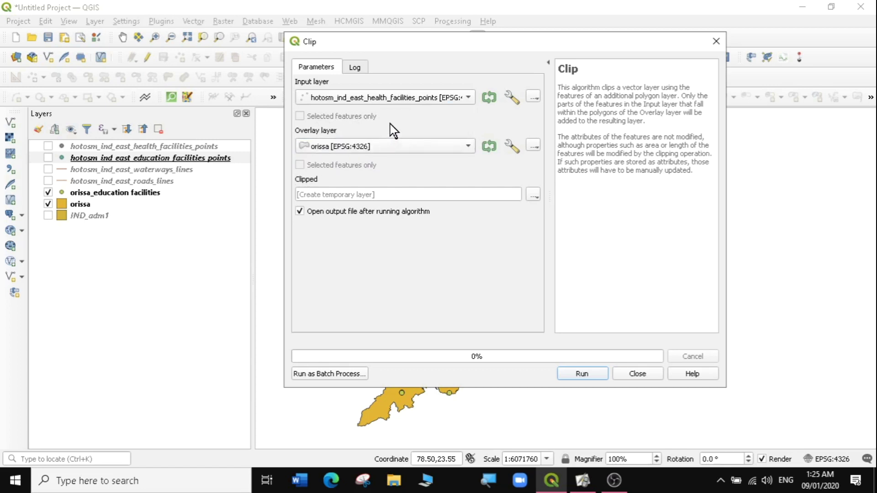
- Keep the health facilities points as input, run the clip to a temporary layer, and close the Clip dialog
{"action": "left_click", "coordinate": [466, 98]}
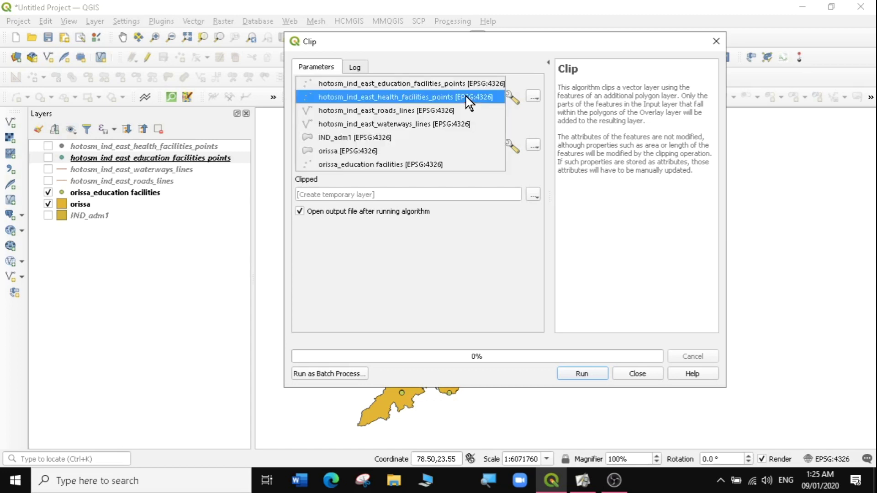
{"action": "left_click", "coordinate": [495, 97]}
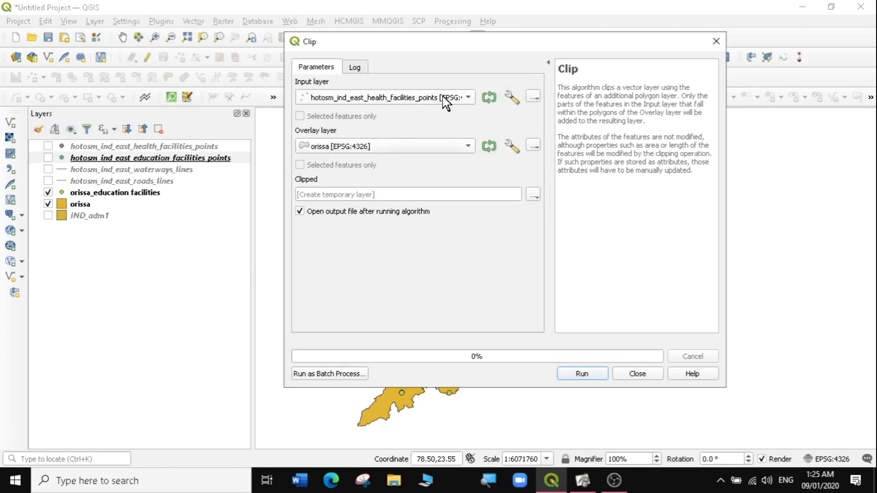
{"action": "left_click", "coordinate": [582, 373]}
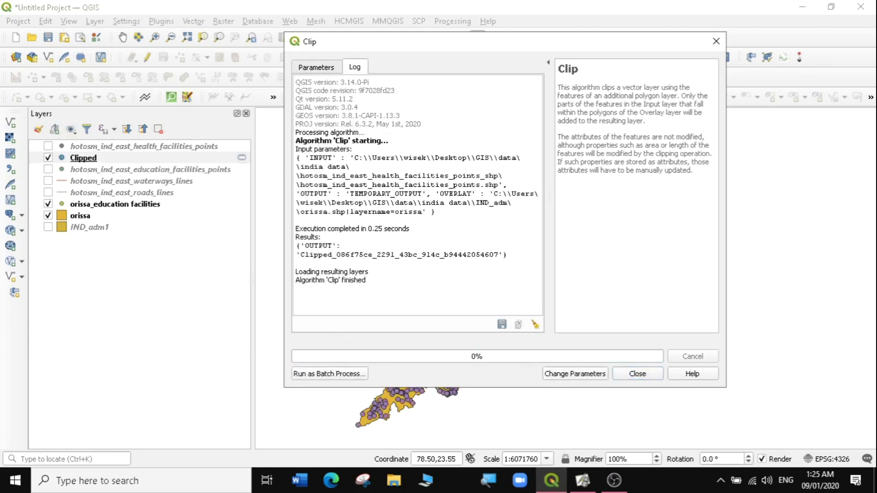
{"action": "left_click_drag", "start_coordinate": [366, 280], "coordinate": [305, 280]}
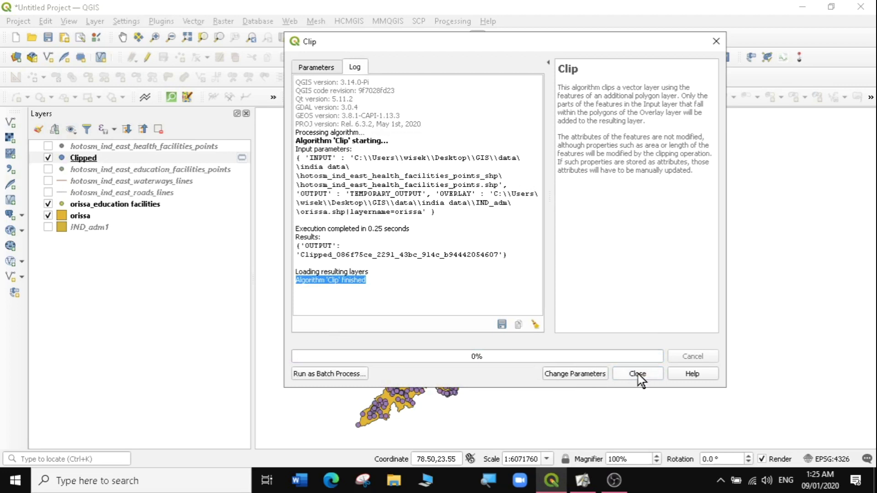
{"action": "left_click", "coordinate": [638, 374]}
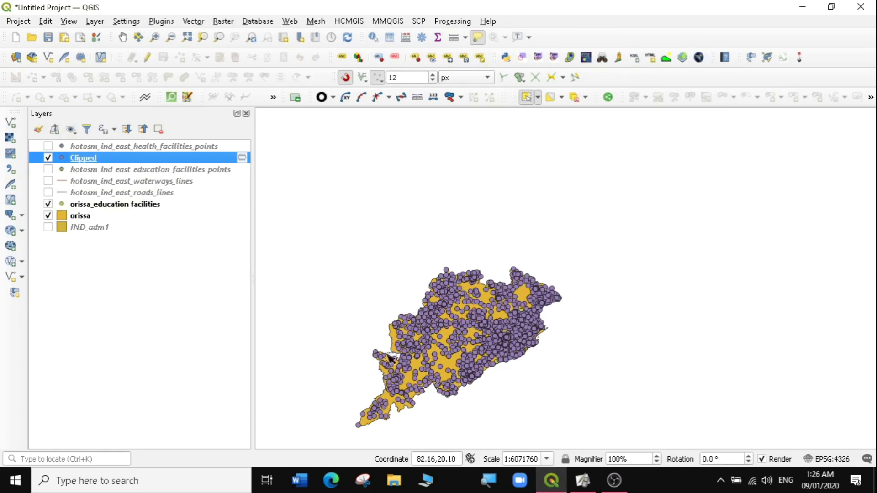
- Show the original health facilities points briefly to compare them with the Clipped layer, and hide them again
{"action": "left_click", "coordinate": [48, 146]}
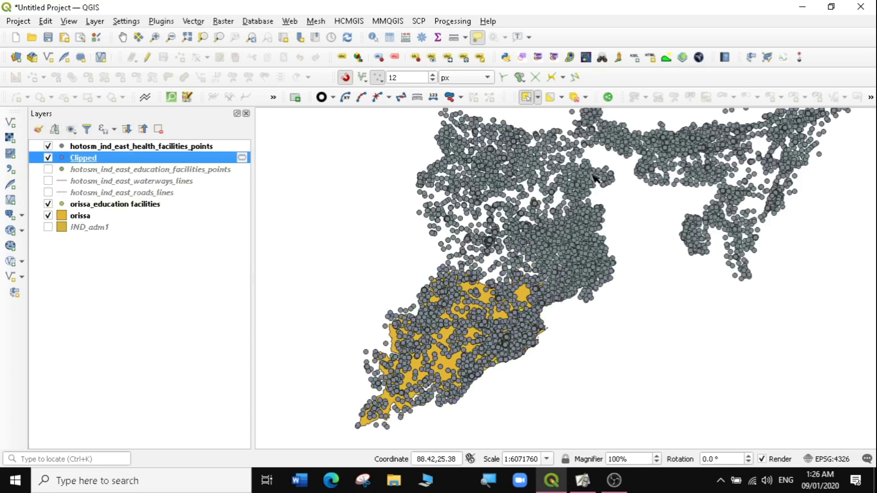
{"action": "left_click", "coordinate": [47, 146]}
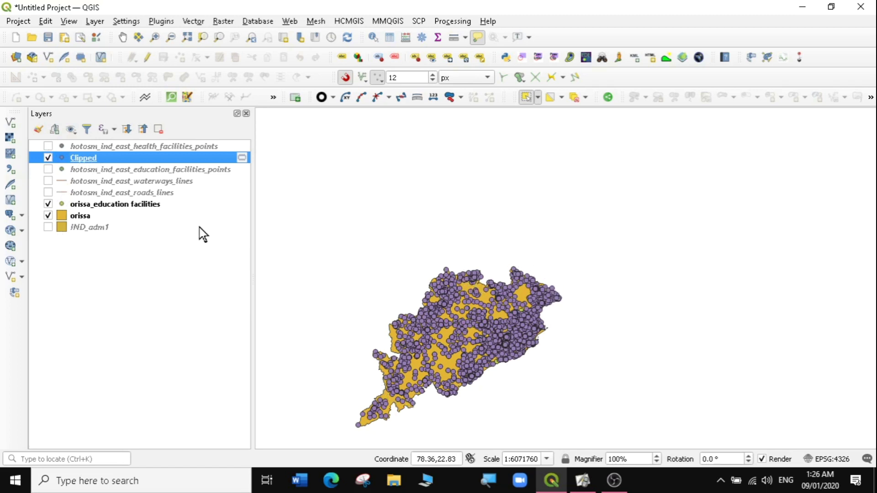
- Start exporting the Clipped layer as an ESRI Shapefile and choose the hotosm_ind_east_health_facilities_points_shp folder in india data as the destination
{"action": "right_click", "coordinate": [102, 162]}
{"action": "mouse_move", "coordinate": [149, 439]}
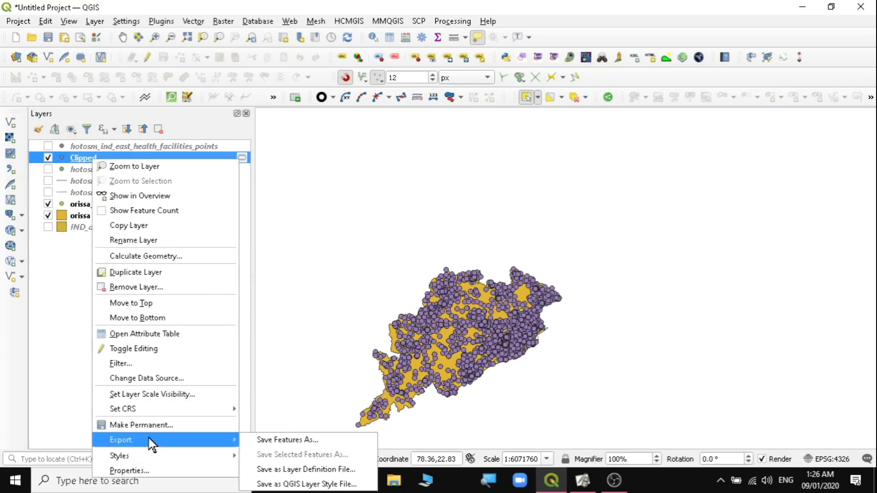
{"action": "left_click", "coordinate": [261, 441]}
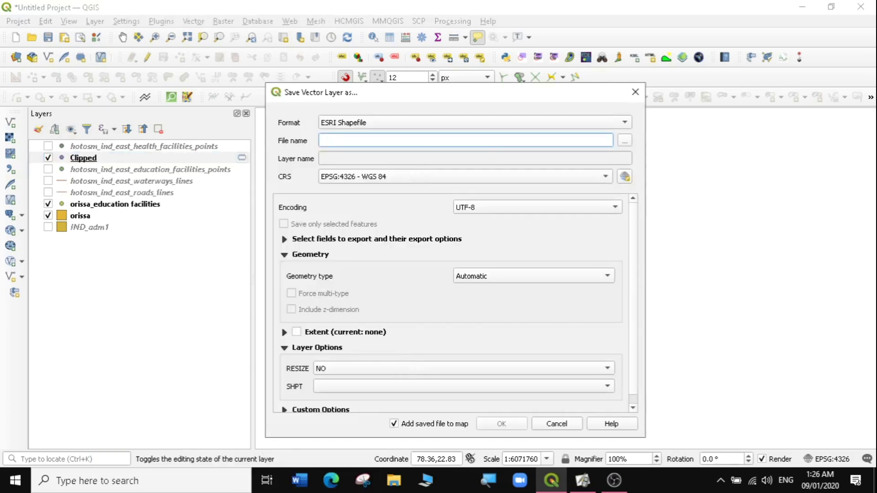
{"action": "left_click", "coordinate": [624, 142]}
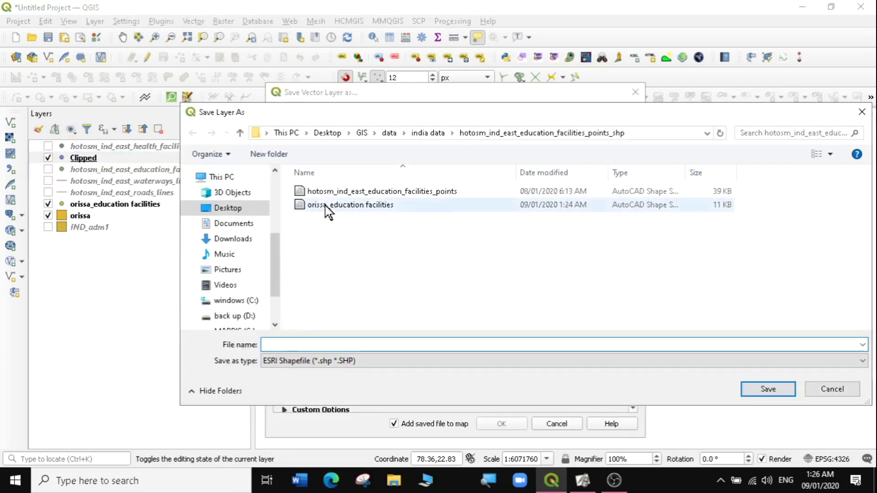
{"action": "left_click", "coordinate": [431, 134]}
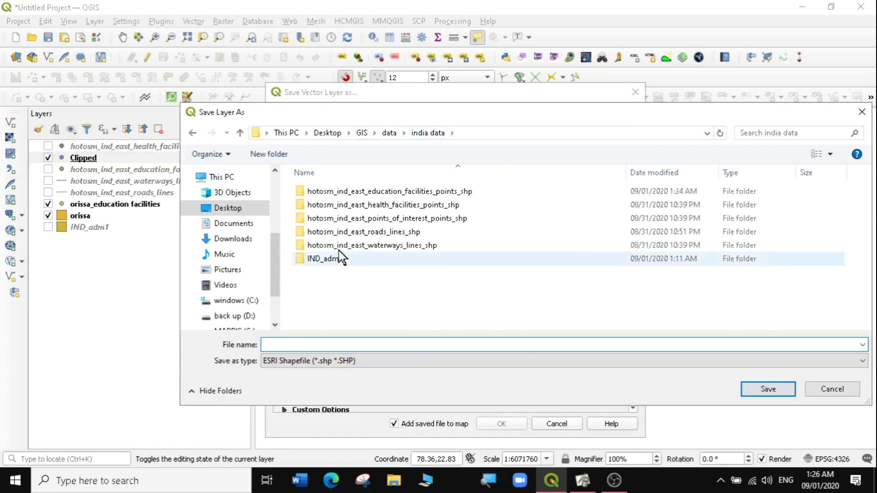
{"action": "double_click", "coordinate": [411, 205]}
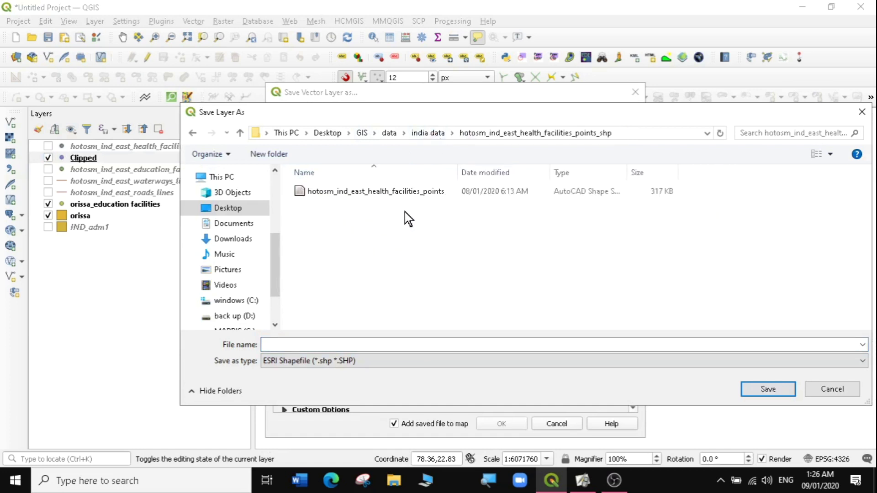
- Name the output file "orissa health facilities" and run the export, adding the saved file to the map
{"action": "left_click", "coordinate": [286, 344]}
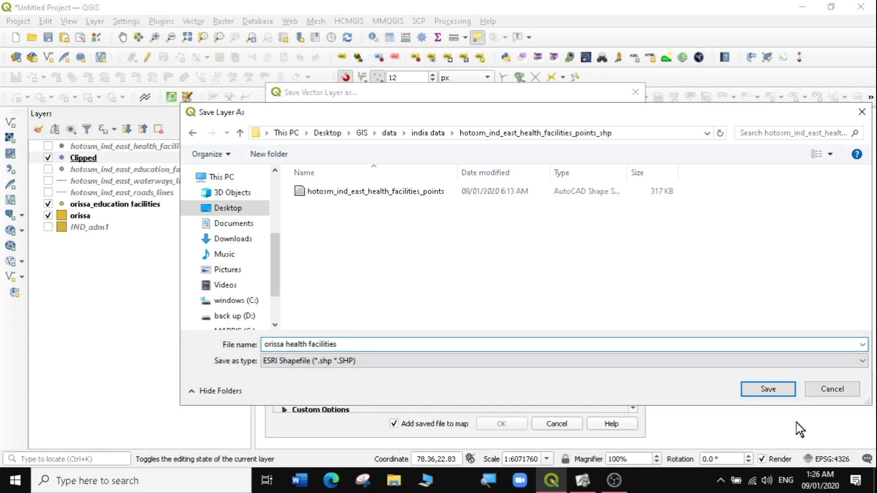
{"action": "left_click", "coordinate": [772, 390]}
{"action": "left_click", "coordinate": [516, 425]}
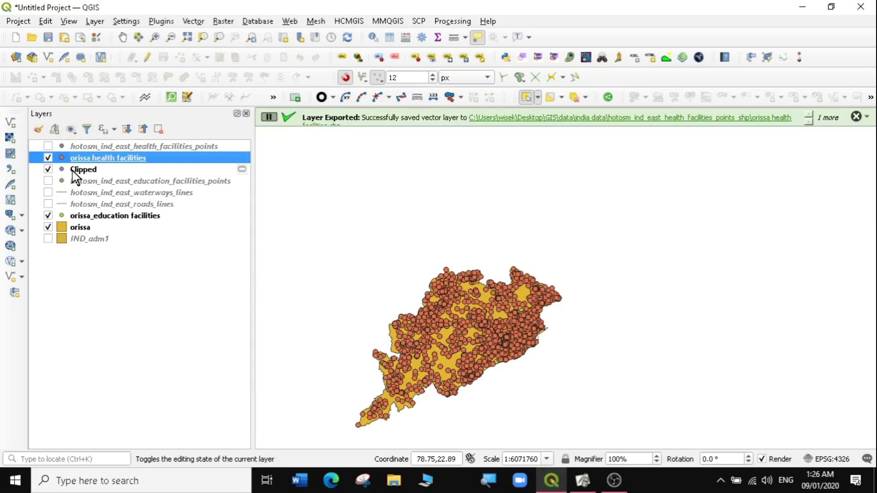
- Remove the temporary Clipped layer and move the orissa health facilities layer directly above orissa_education facilities in the layer order
{"action": "right_click", "coordinate": [74, 170]}
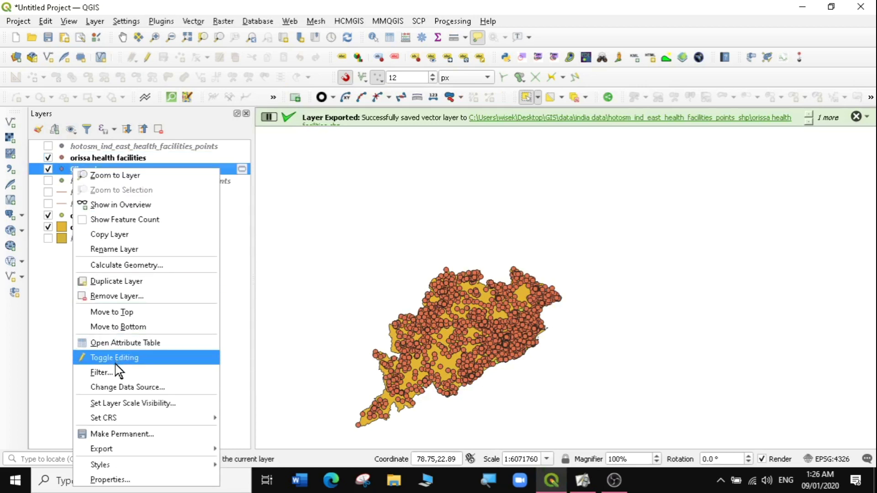
{"action": "left_click", "coordinate": [117, 296]}
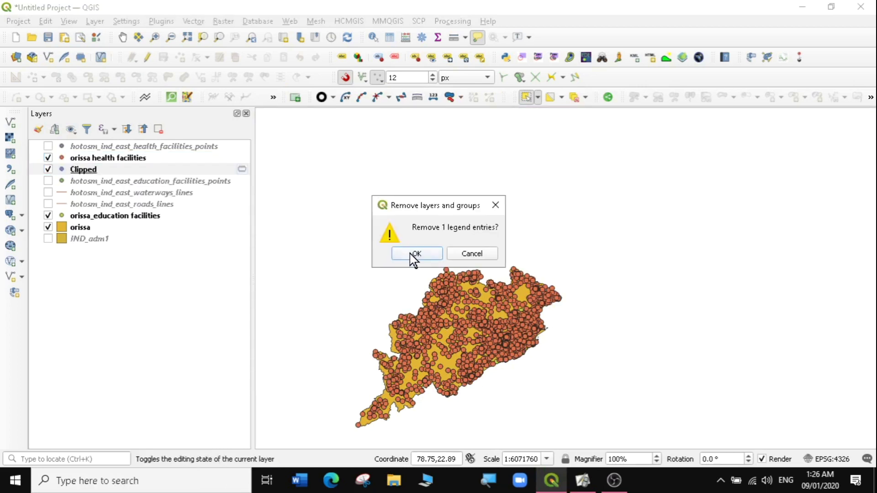
{"action": "left_click", "coordinate": [417, 254]}
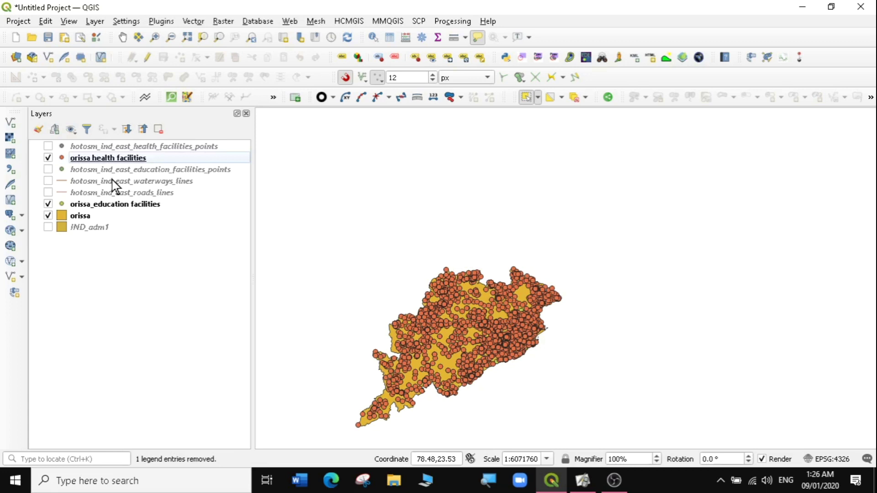
{"action": "left_click", "coordinate": [86, 157]}
{"action": "left_click_drag", "start_coordinate": [100, 158], "coordinate": [97, 196]}
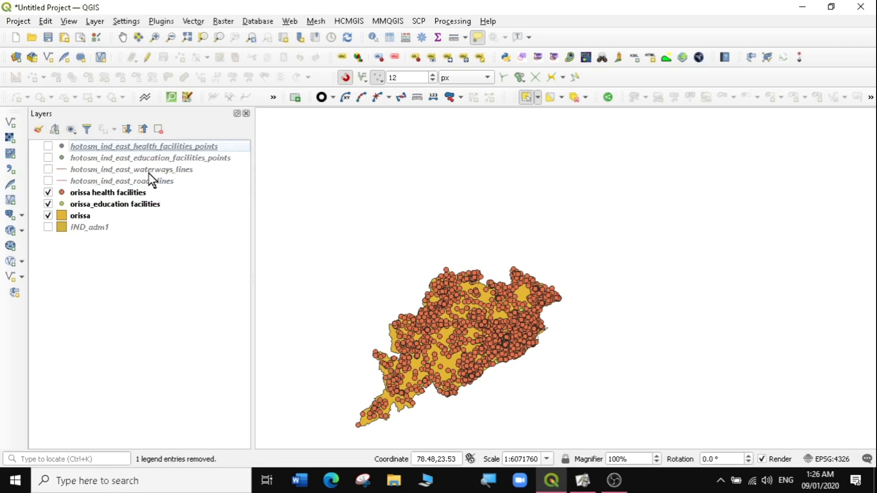
- Show the waterways and roads line layers to view their coverage, and hide the waterways so only the roads stay on
{"action": "left_click", "coordinate": [48, 170]}
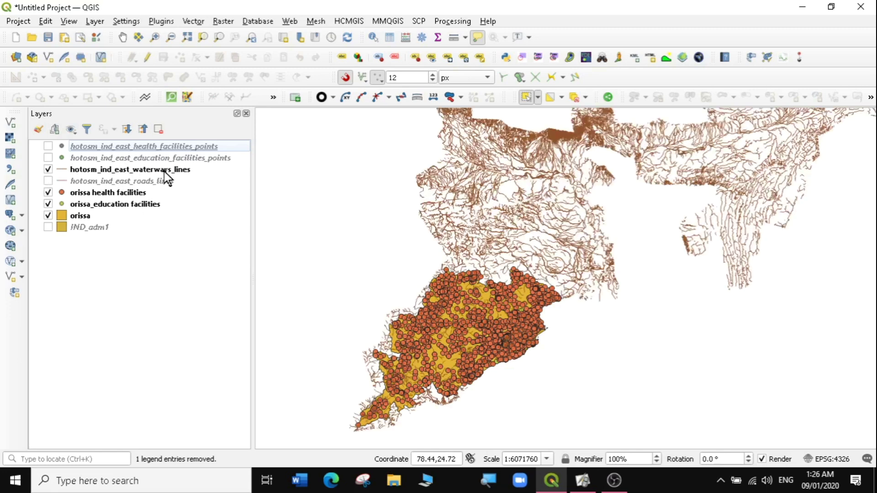
{"action": "left_click", "coordinate": [48, 181]}
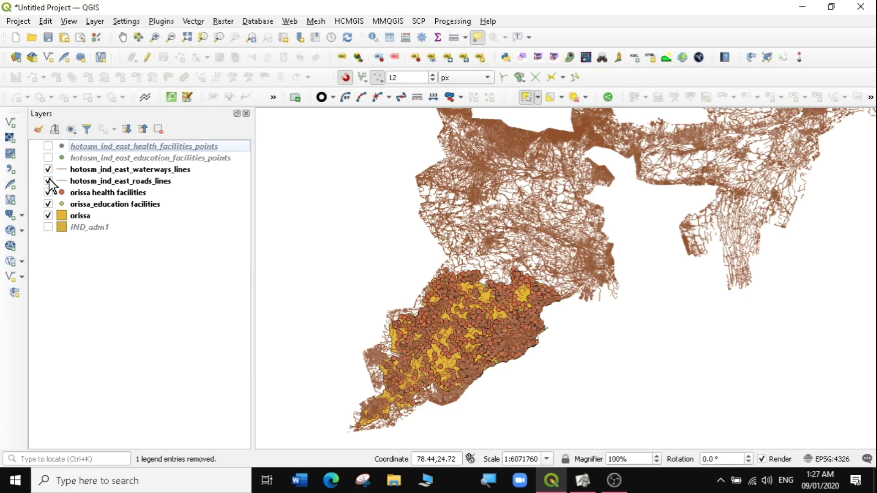
{"action": "left_click", "coordinate": [48, 170]}
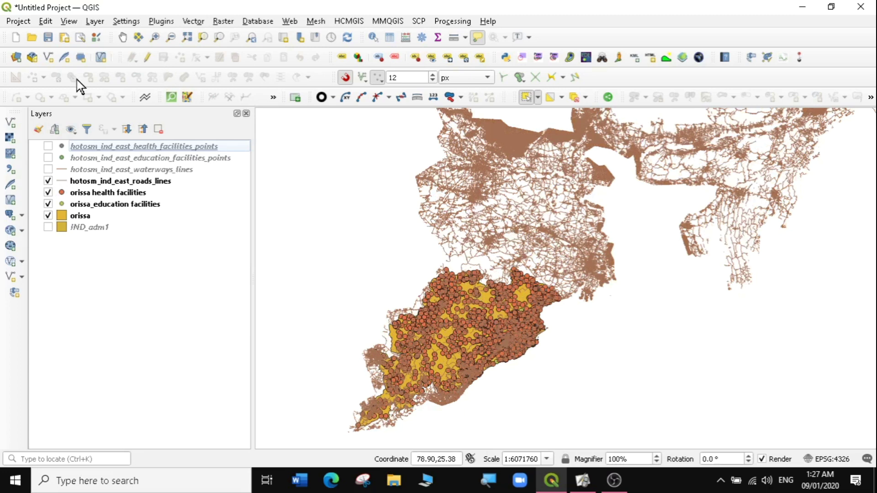
- Set up the geoprocessing Clip tool with hotosm_ind_east_roads_lines as the input layer and orissa as the overlay layer
{"action": "left_click", "coordinate": [194, 21]}
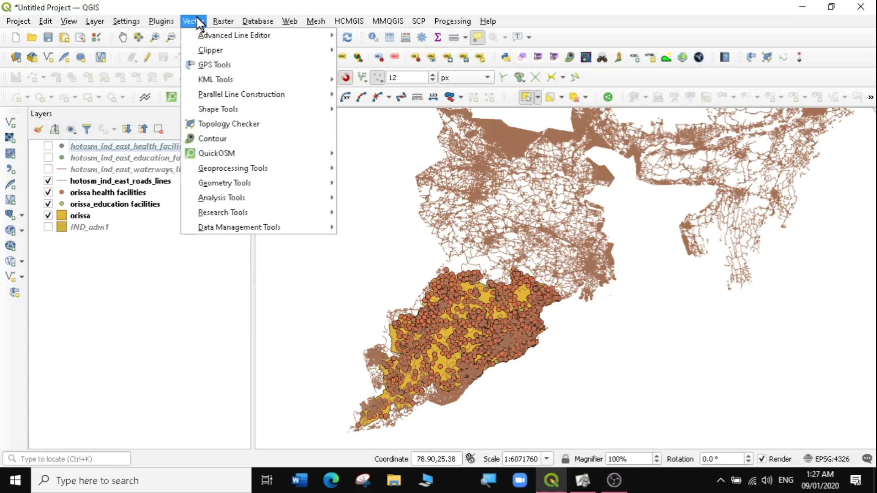
{"action": "mouse_move", "coordinate": [235, 169]}
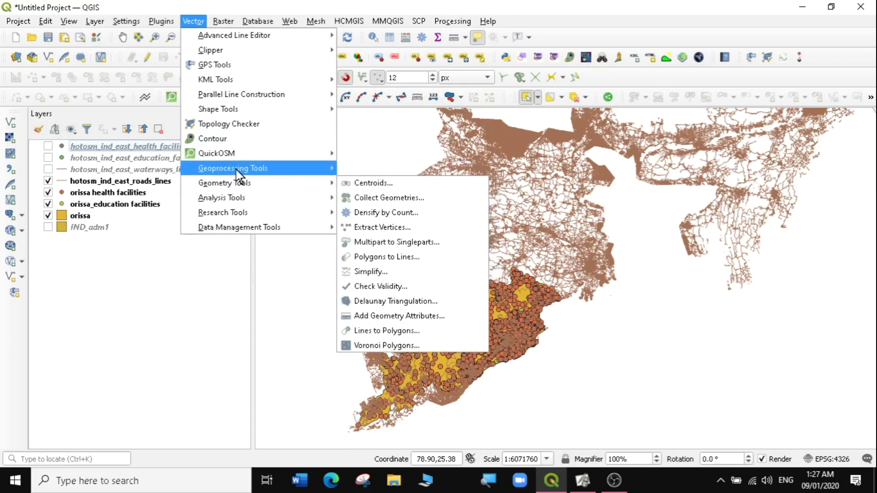
{"action": "left_click", "coordinate": [365, 183]}
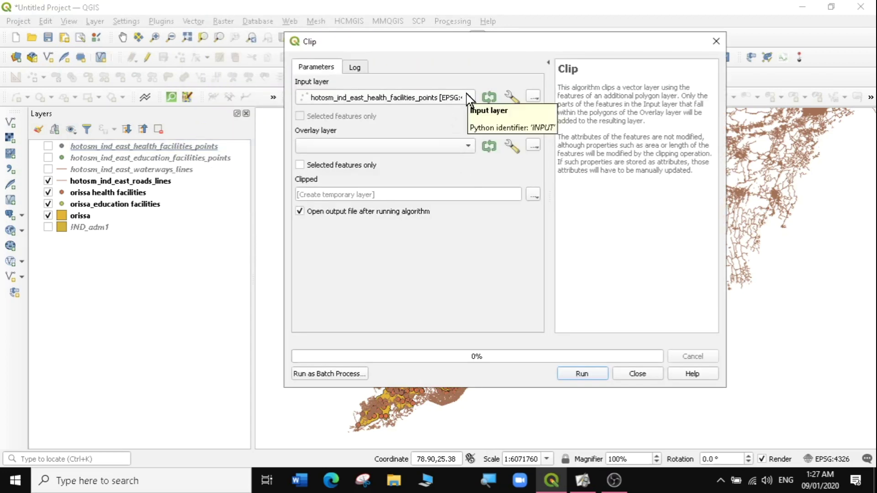
{"action": "left_click", "coordinate": [470, 97]}
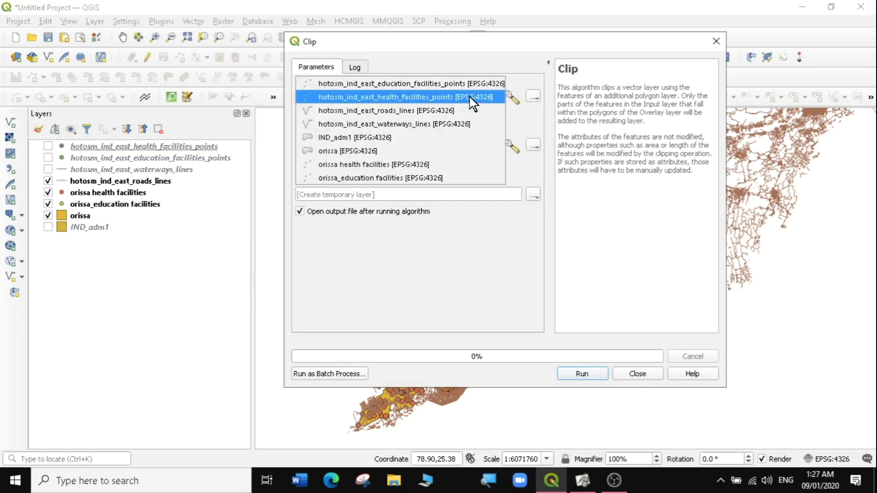
{"action": "left_click", "coordinate": [413, 112]}
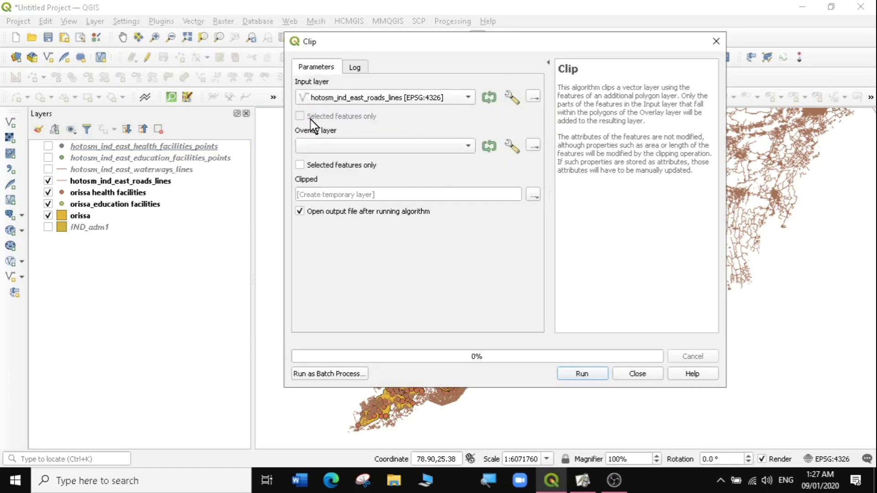
{"action": "left_click", "coordinate": [468, 146]}
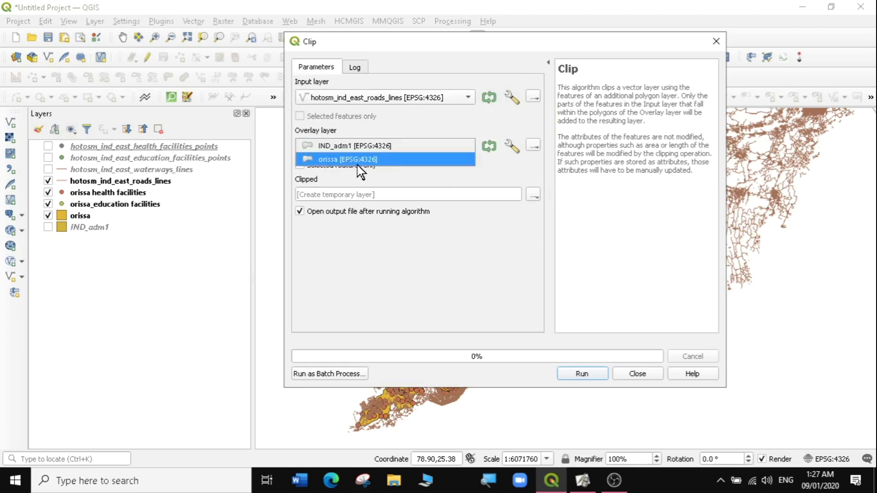
{"action": "left_click", "coordinate": [359, 159]}
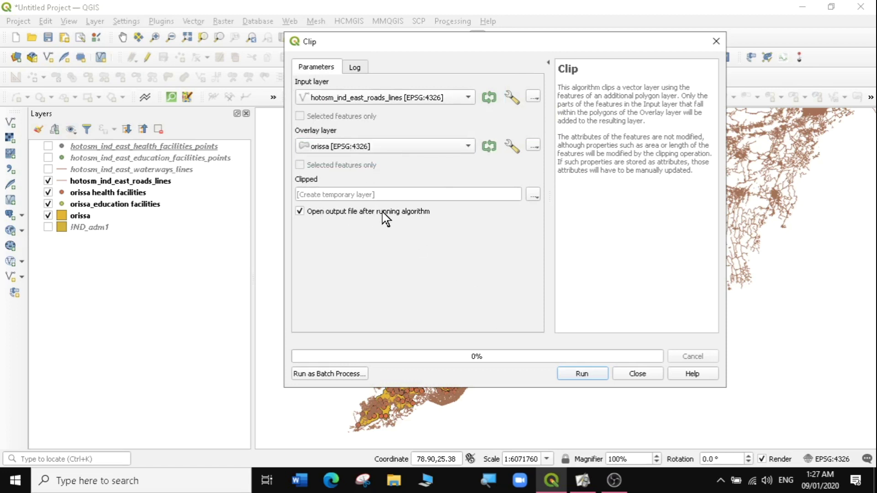
- Run the Clip on the roads, hide hotosm_ind_east_roads_lines, and view the clipped roads up close within Orissa
{"action": "left_click", "coordinate": [581, 373]}
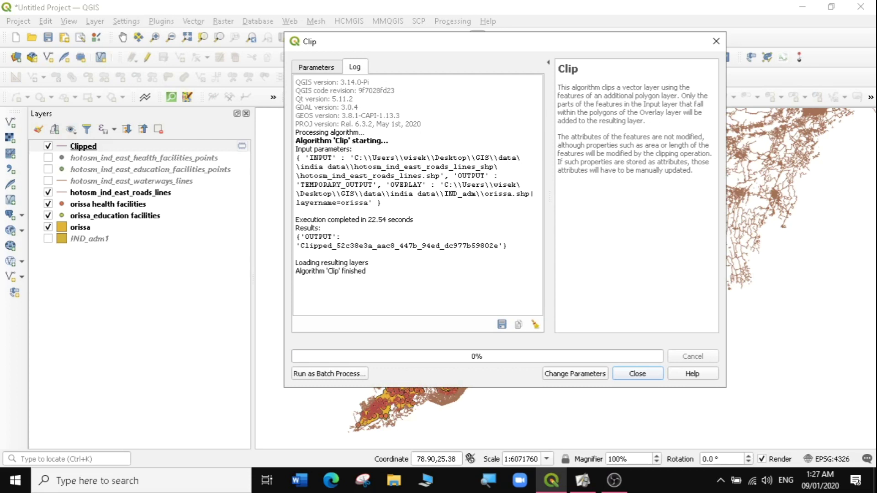
{"action": "left_click", "coordinate": [635, 375]}
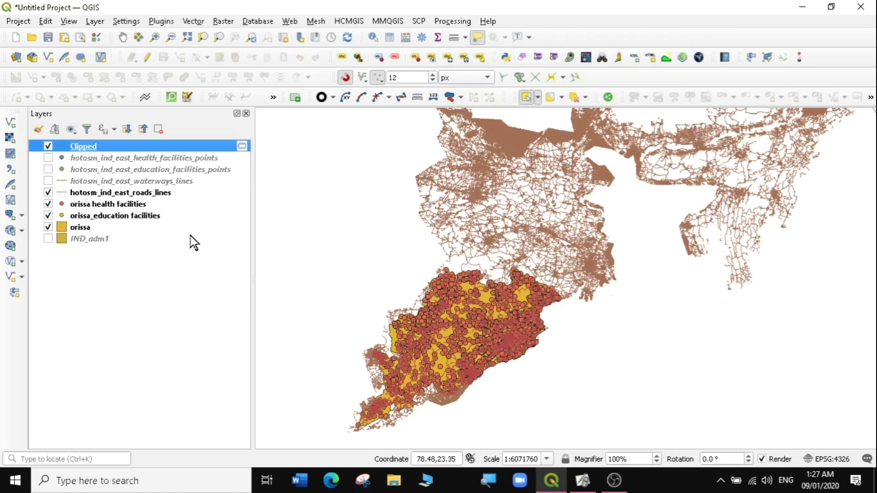
{"action": "left_click", "coordinate": [48, 192]}
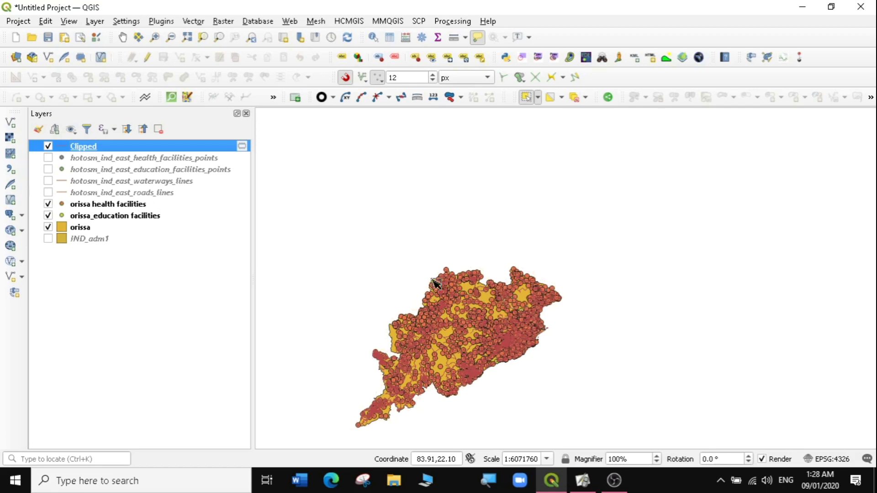
{"action": "left_click", "coordinate": [154, 37]}
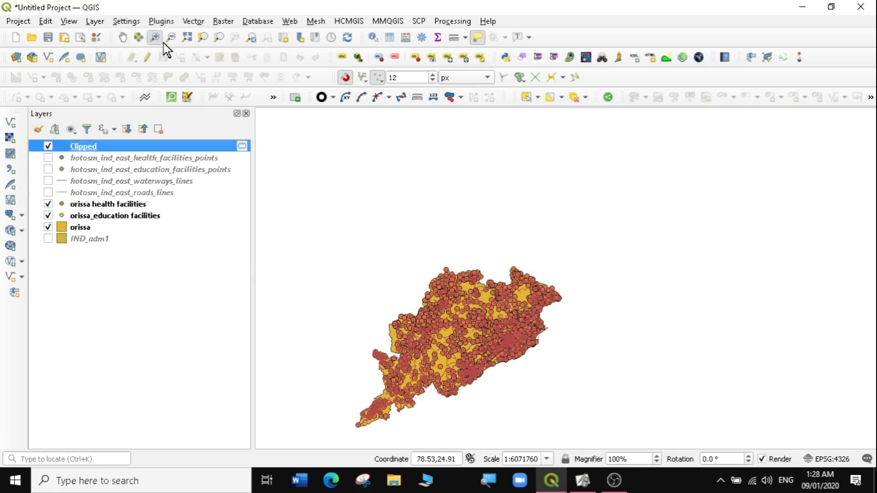
{"action": "left_click_drag", "start_coordinate": [434, 283], "coordinate": [551, 371]}
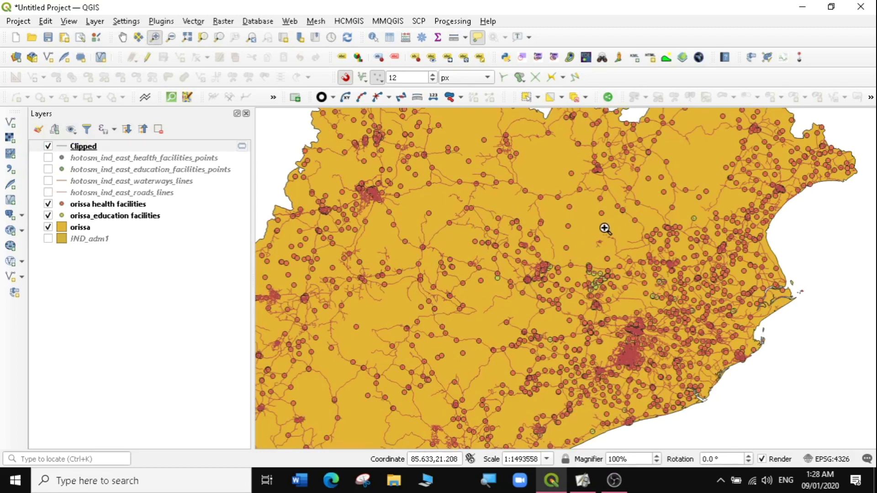
- Start exporting the Clipped roads layer as an ESRI Shapefile, choosing the hotosm_ind_east_roads_lines_shp folder inside india data as the destination
{"action": "left_click", "coordinate": [80, 147]}
{"action": "right_click", "coordinate": [80, 148]}
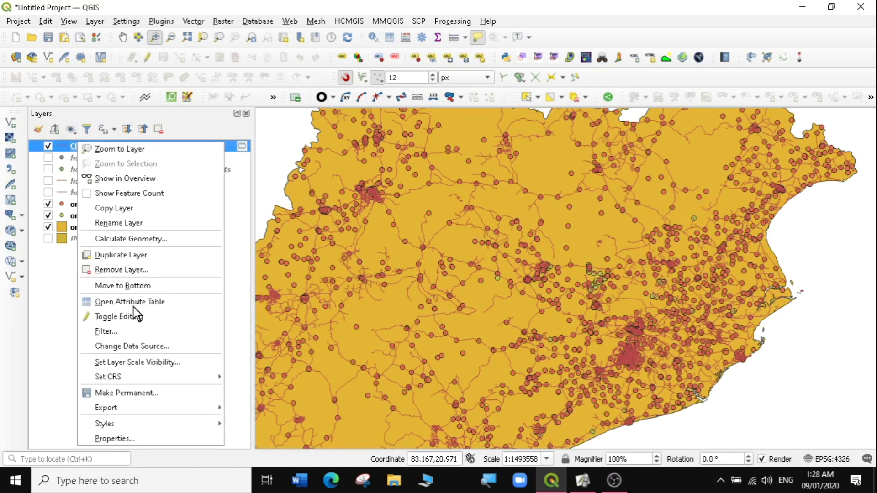
{"action": "mouse_move", "coordinate": [138, 409]}
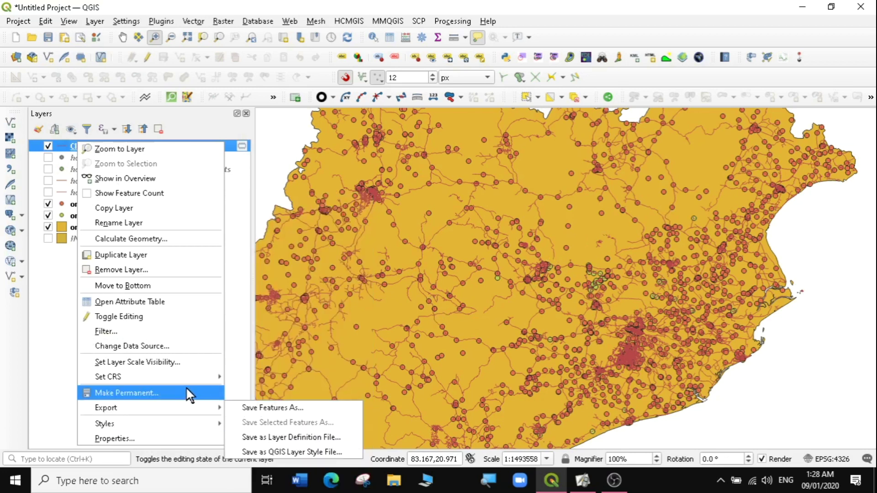
{"action": "left_click", "coordinate": [264, 406]}
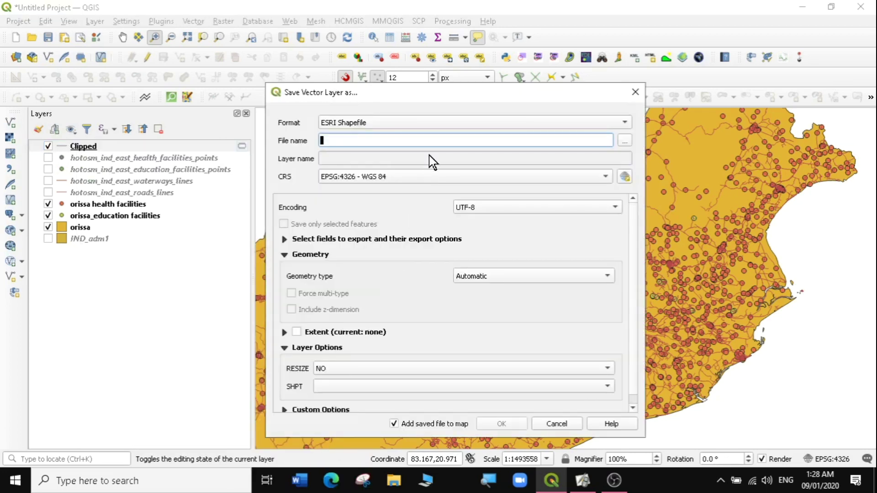
{"action": "left_click", "coordinate": [625, 141]}
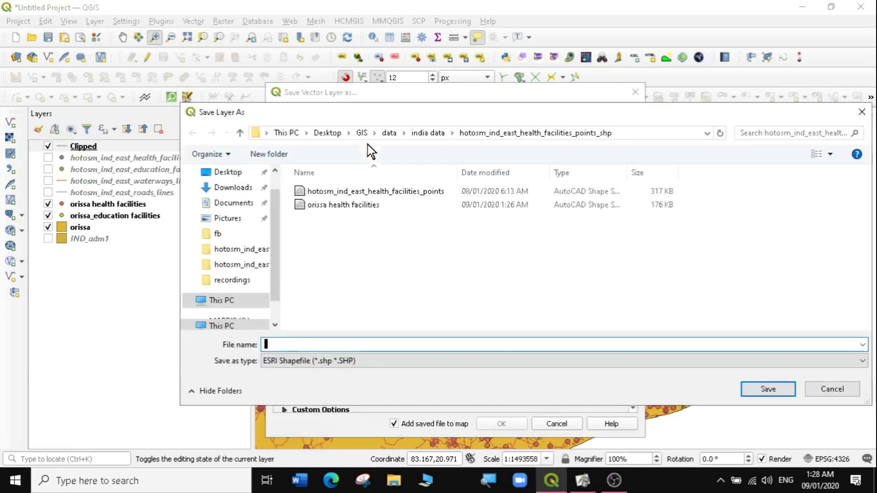
{"action": "left_click", "coordinate": [442, 131]}
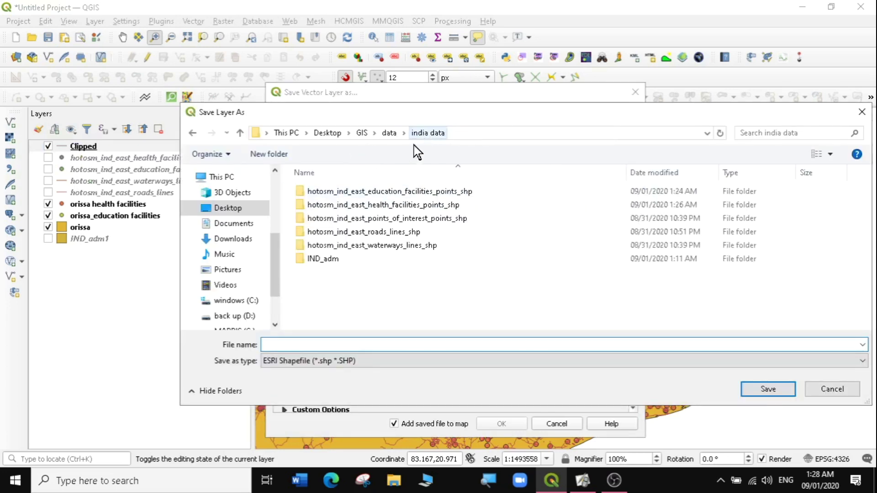
{"action": "left_click", "coordinate": [379, 233]}
{"action": "double_click", "coordinate": [378, 233]}
- Name the output file "Orissa_roads" and run the export, adding the saved file to the map
{"action": "left_click", "coordinate": [313, 342]}
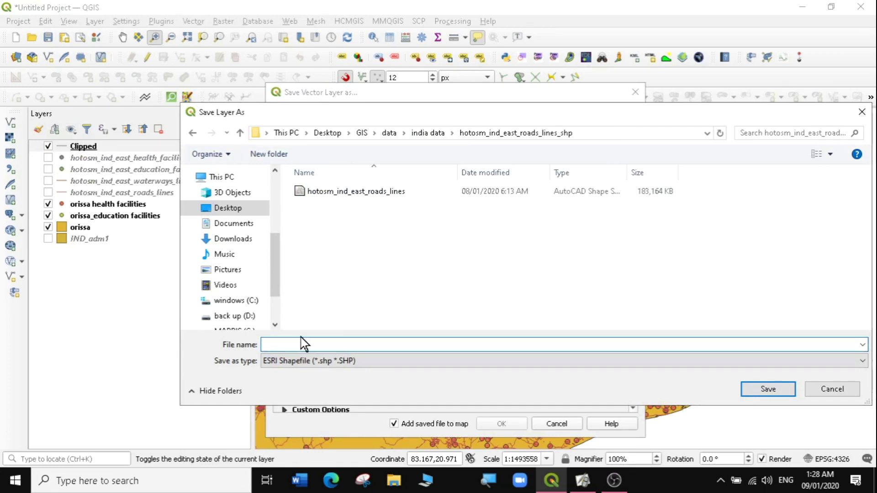
{"action": "type", "text": "Orissa_roads"}
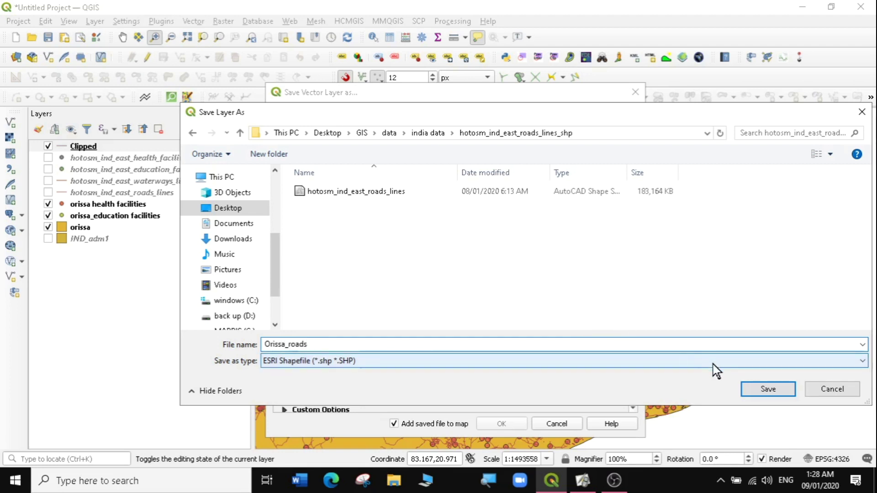
{"action": "left_click", "coordinate": [753, 389]}
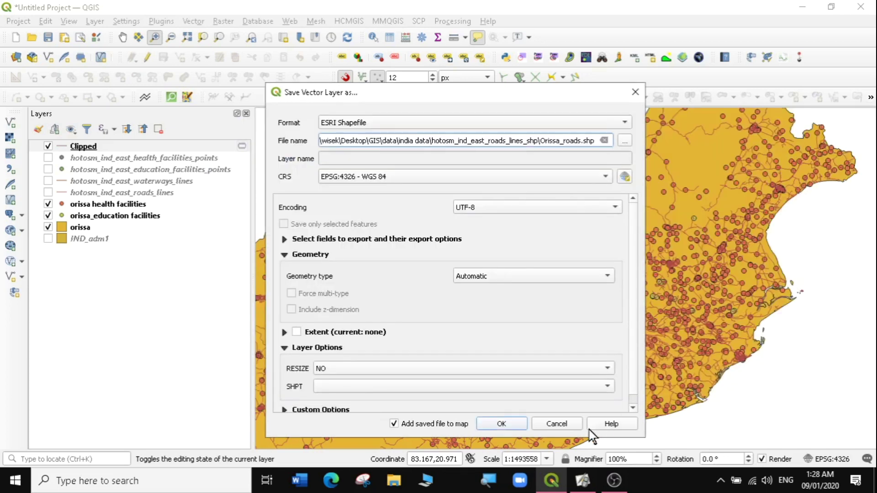
{"action": "left_click", "coordinate": [502, 424]}
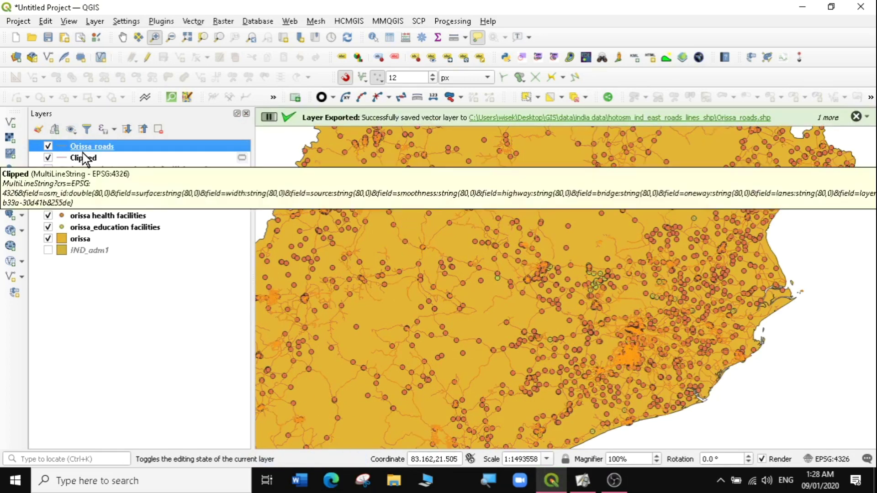
- Move the Orissa_roads layer directly above orissa health facilities in the layer order and remove the temporary Clipped layer
{"action": "mouse_move", "coordinate": [87, 146]}
{"action": "left_mouse_down"}
{"action": "mouse_move", "coordinate": [82, 211]}
{"action": "mouse_move", "coordinate": [84, 201]}
{"action": "left_mouse_up"}
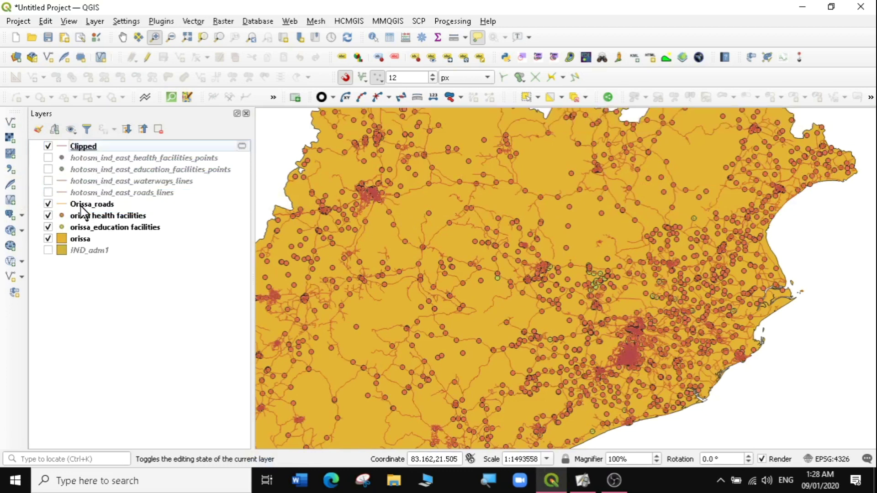
{"action": "right_click", "coordinate": [89, 146]}
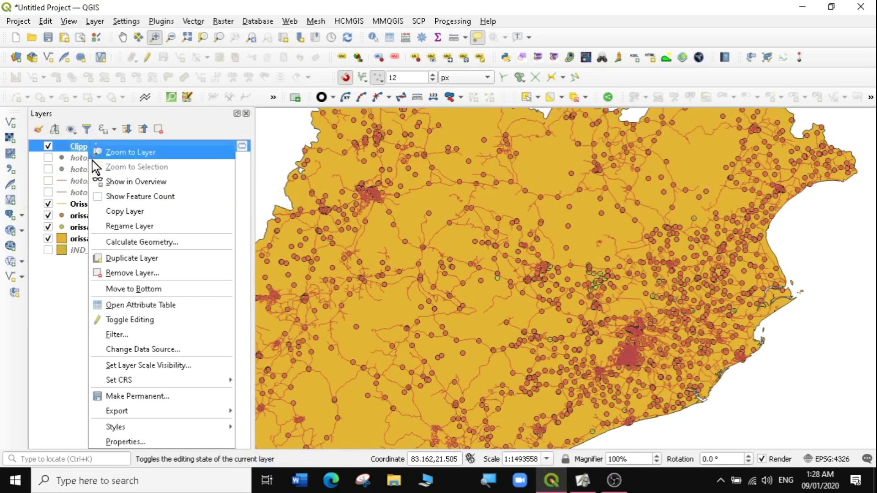
{"action": "left_click", "coordinate": [130, 272]}
{"action": "left_click", "coordinate": [417, 254]}
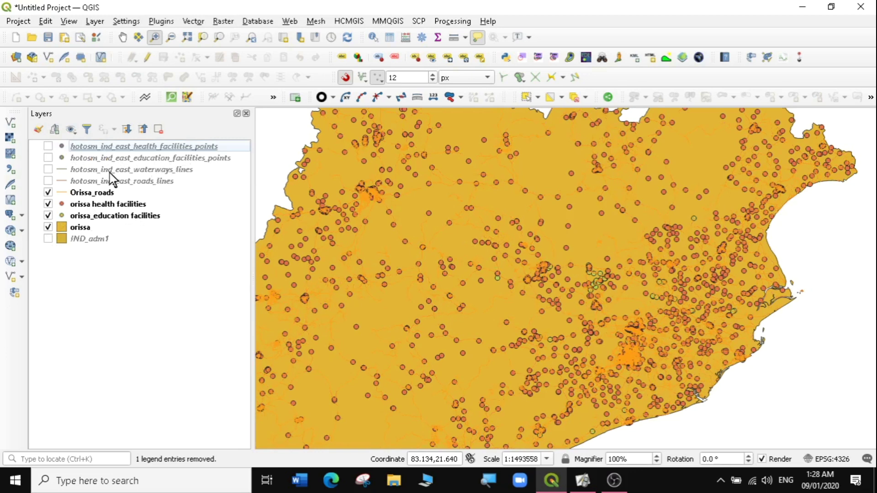
- Show the hotosm_ind_east_waterways_lines layer and view its full extent on the map
{"action": "left_click", "coordinate": [48, 170]}
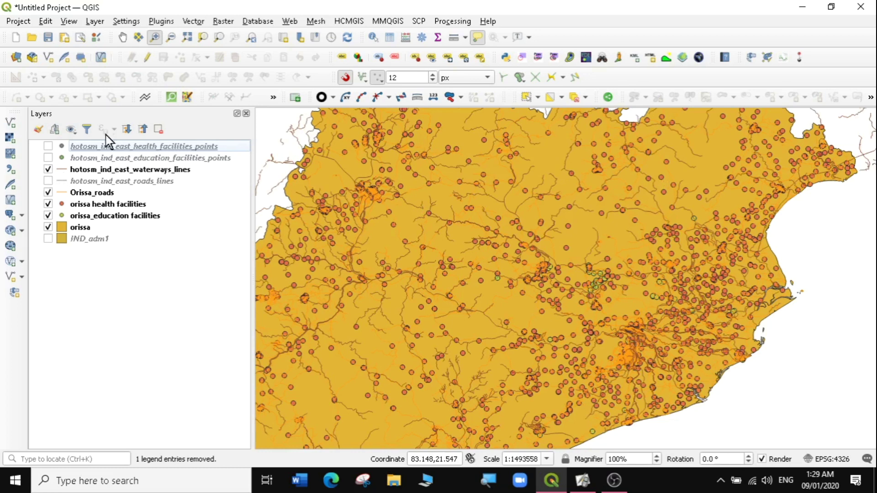
{"action": "left_click", "coordinate": [92, 169]}
{"action": "right_click", "coordinate": [93, 169]}
{"action": "left_click", "coordinate": [117, 174]}
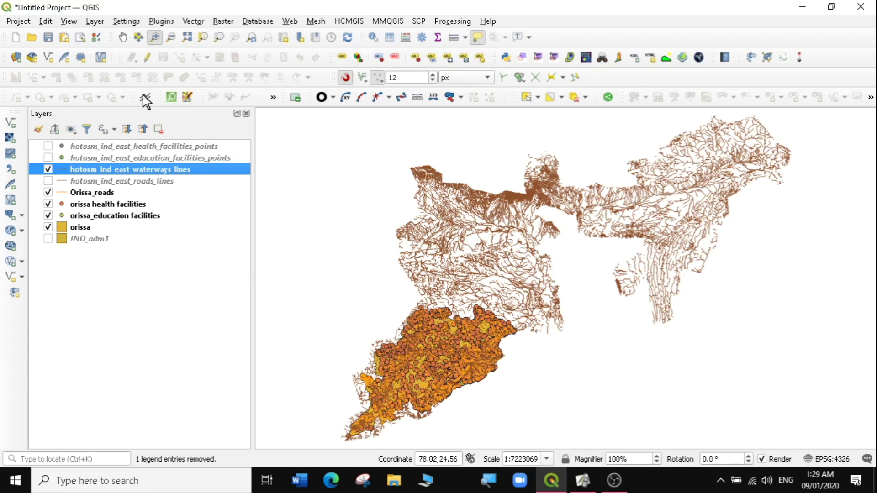
- Set up the geoprocessing Clip tool with hotosm_ind_east_waterways_lines as the input layer and orissa as the overlay layer
{"action": "left_click", "coordinate": [222, 21]}
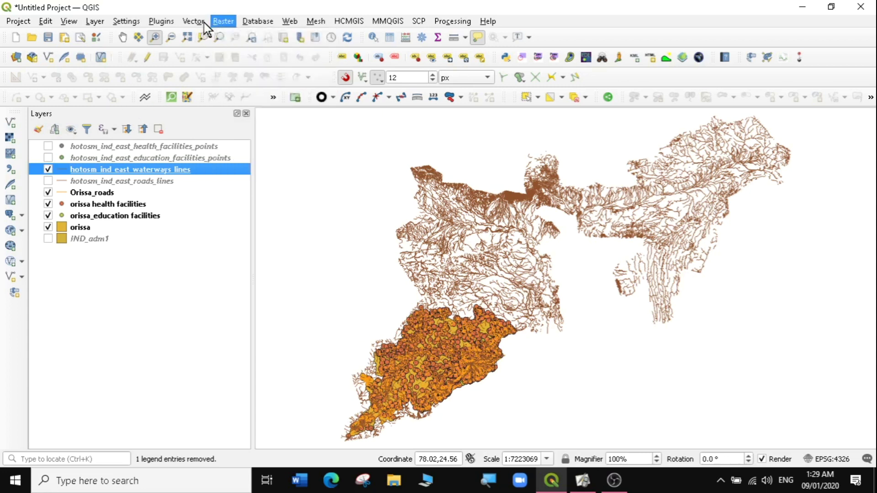
{"action": "mouse_move", "coordinate": [320, 169]}
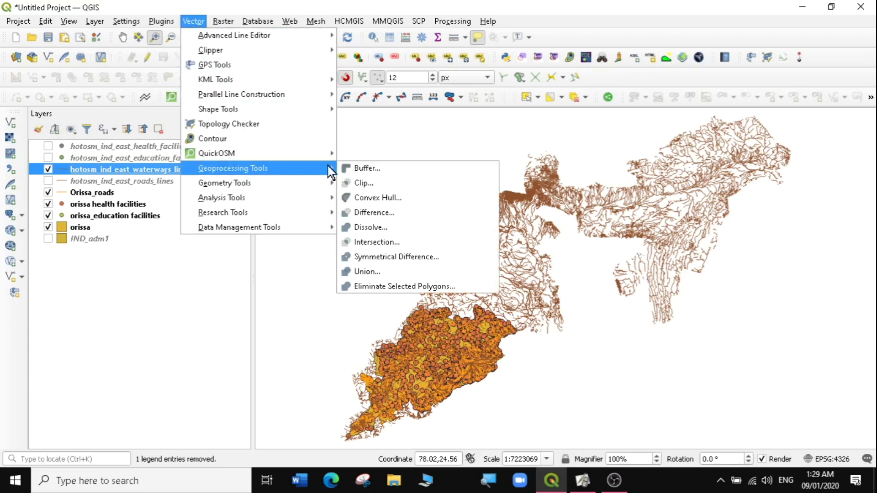
{"action": "left_click", "coordinate": [375, 191]}
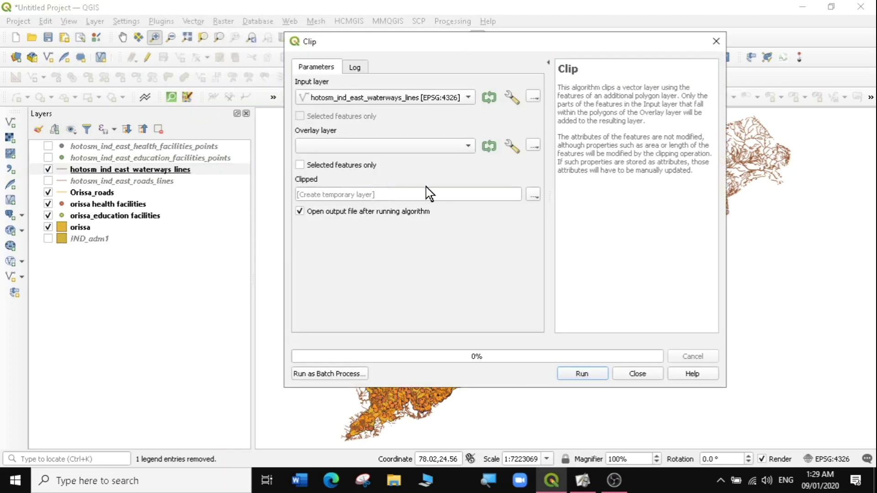
{"action": "left_click", "coordinate": [467, 97]}
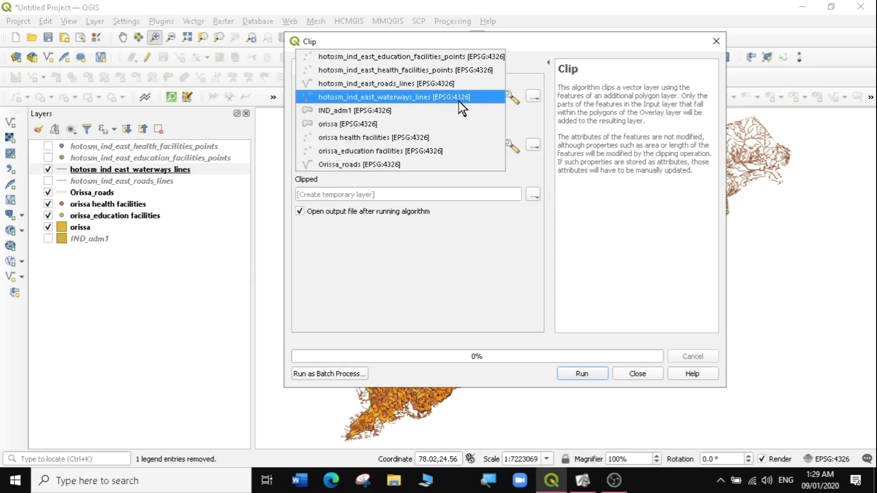
{"action": "left_click", "coordinate": [414, 98]}
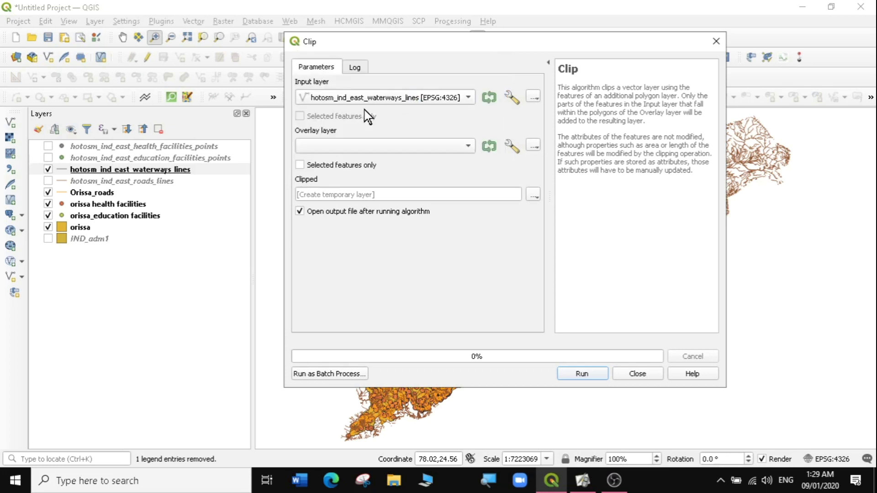
{"action": "left_click", "coordinate": [467, 146]}
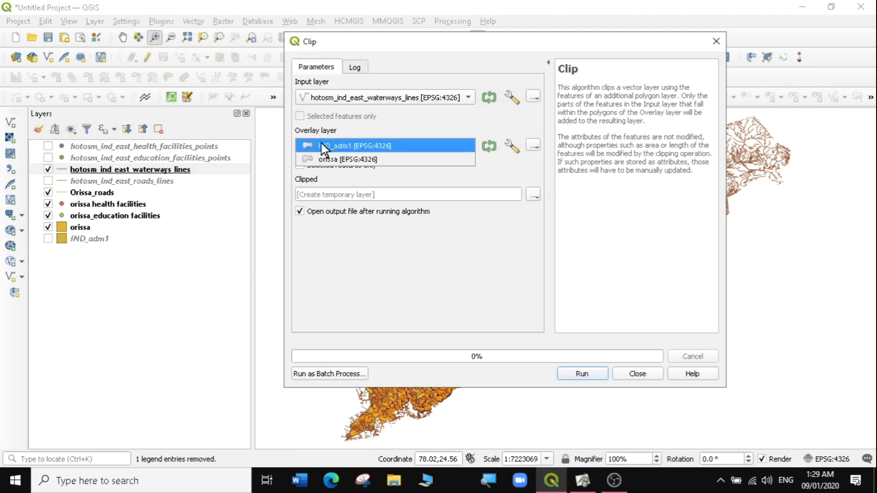
{"action": "left_click", "coordinate": [337, 160]}
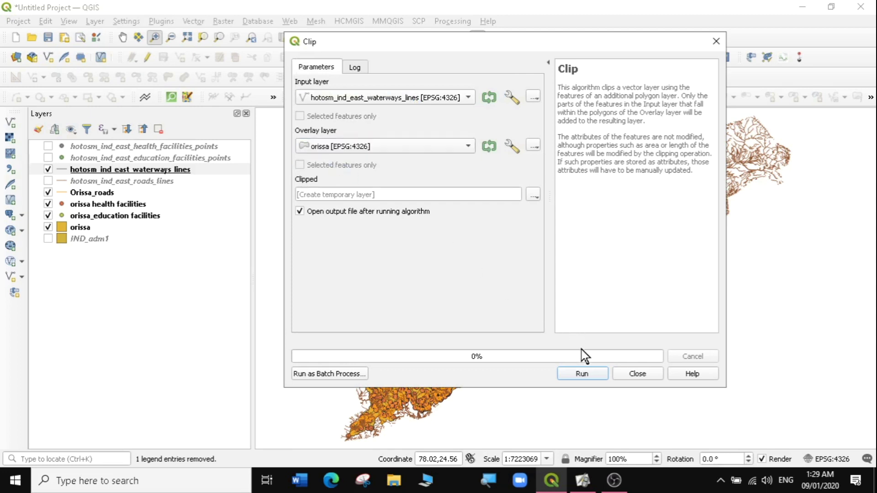
- Run the Clip on the waterways, then hide hotosm_ind_east_waterways_lines and Orissa_roads to view the clipped waterways within Orissa
{"action": "left_click", "coordinate": [581, 373]}
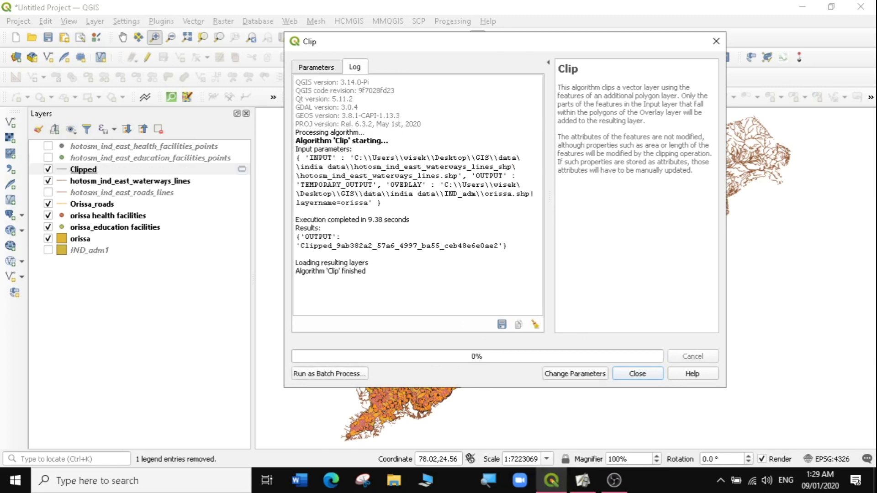
{"action": "left_click", "coordinate": [637, 374]}
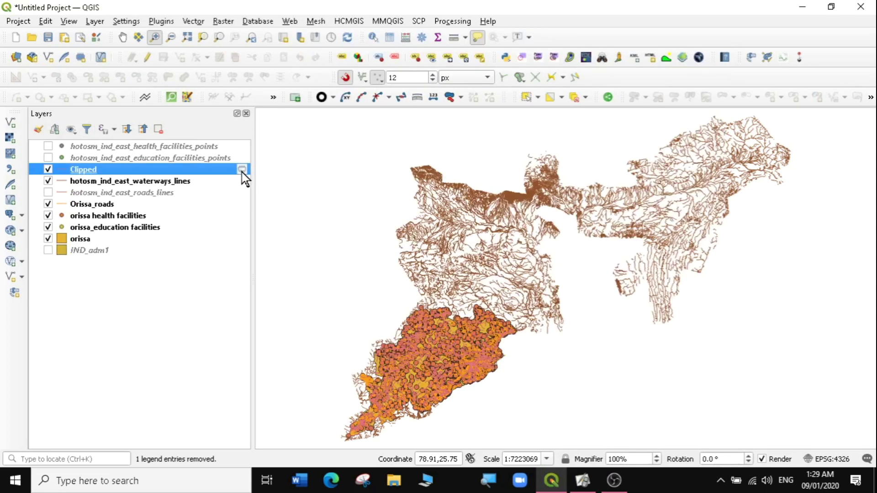
{"action": "left_click", "coordinate": [48, 181]}
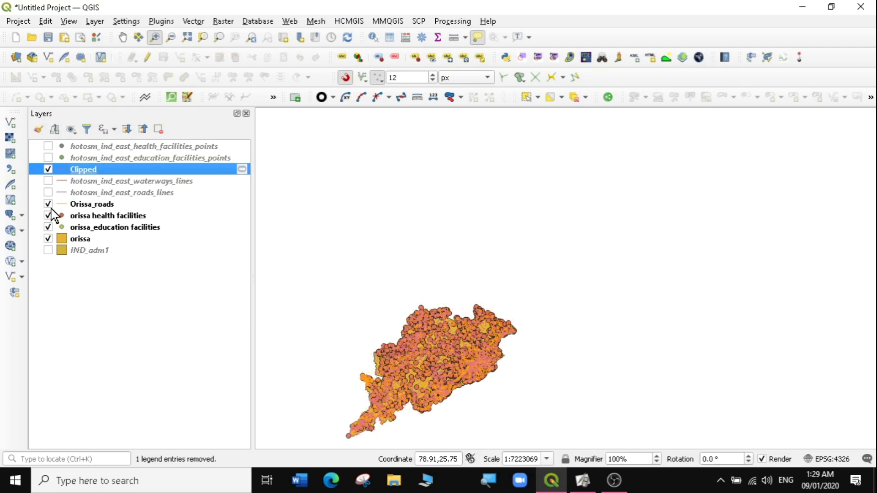
{"action": "left_click", "coordinate": [48, 203]}
{"action": "left_click_drag", "start_coordinate": [348, 316], "coordinate": [529, 407]}
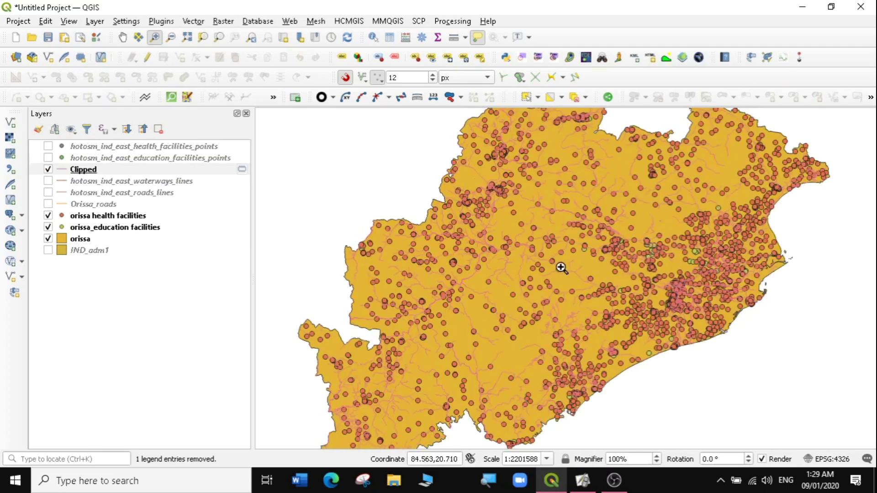
- Export the Clipped layer as an ESRI Shapefile named Orissa waterways in the hotosm_ind_east_waterways_lines_shp folder under india data
{"action": "right_click", "coordinate": [73, 172]}
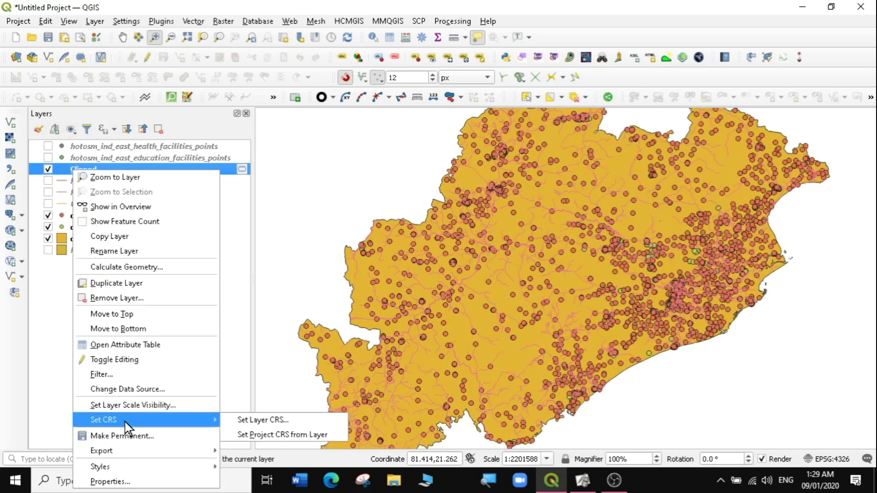
{"action": "mouse_move", "coordinate": [139, 452]}
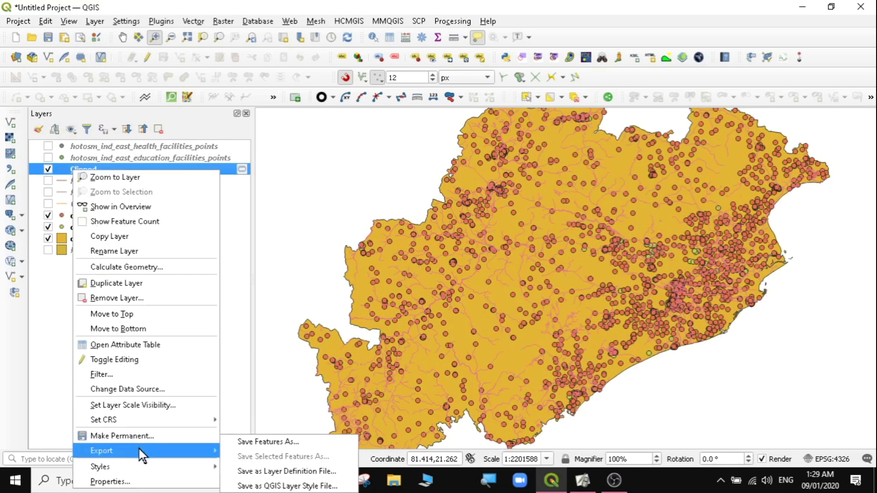
{"action": "left_click", "coordinate": [246, 442]}
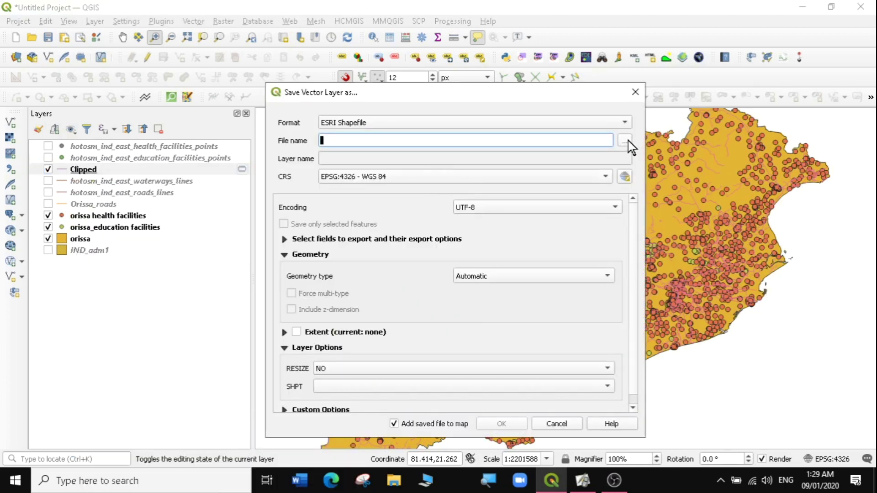
{"action": "left_click", "coordinate": [625, 140]}
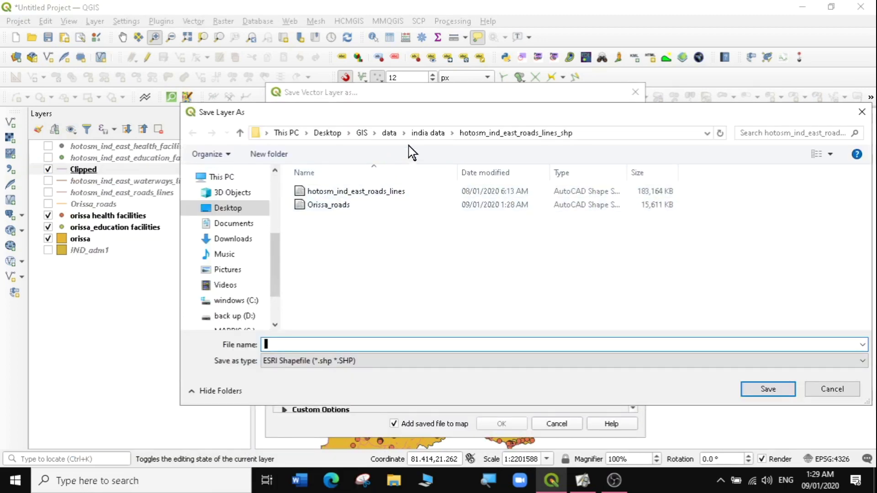
{"action": "left_click", "coordinate": [422, 134]}
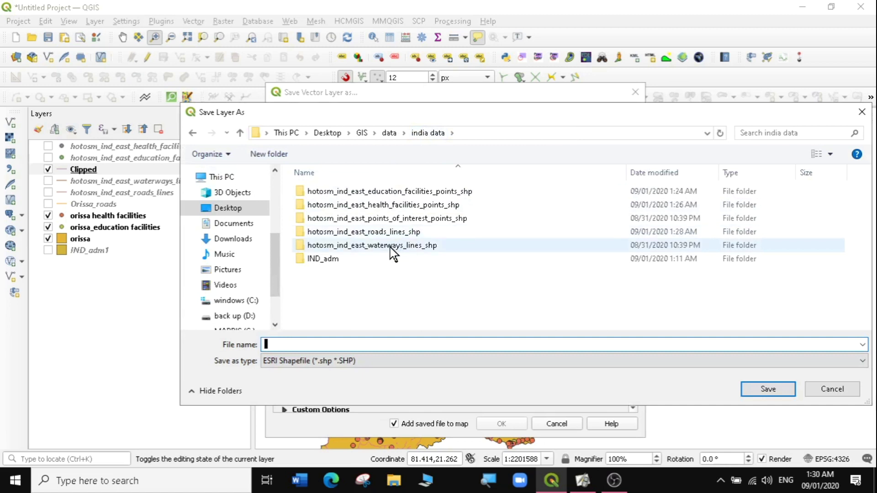
{"action": "double_click", "coordinate": [391, 246]}
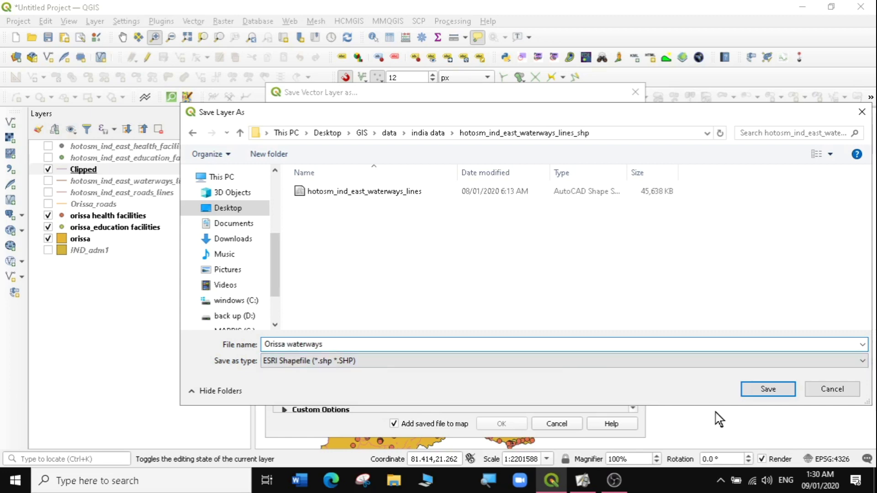
{"action": "left_click", "coordinate": [787, 389]}
{"action": "left_click", "coordinate": [520, 422]}
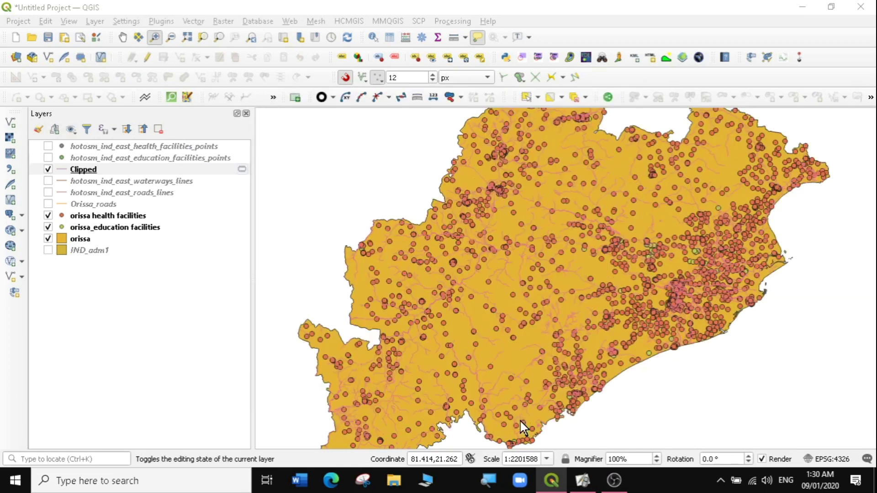
- Move the Orissa waterways layer directly above orissa health facilities in the layer order and remove the temporary Clipped layer
{"action": "left_click_drag", "start_coordinate": [104, 173], "coordinate": [101, 221]}
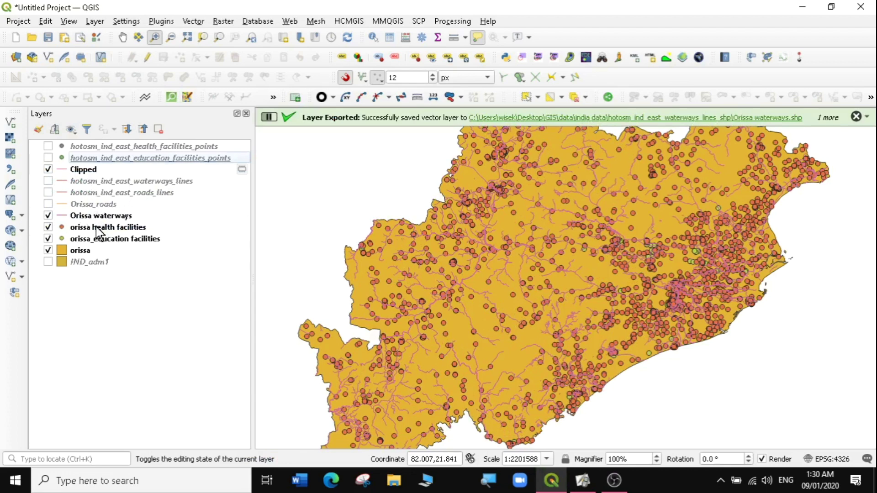
{"action": "right_click", "coordinate": [81, 251]}
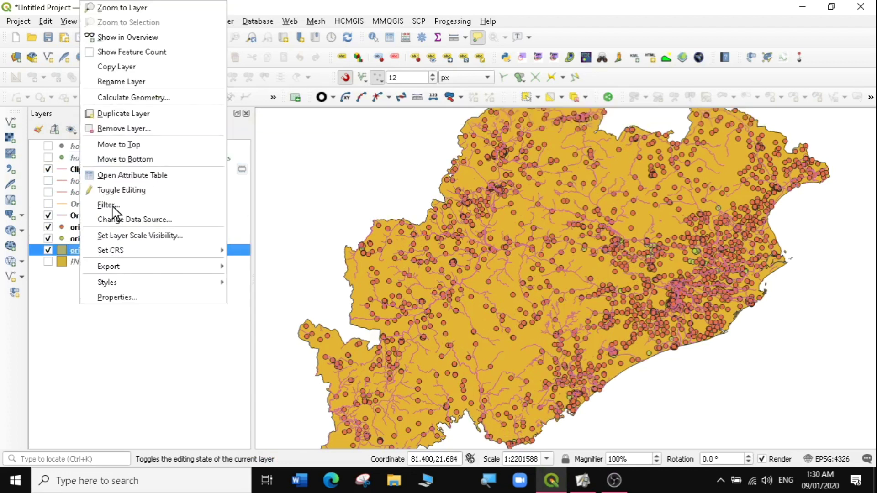
{"action": "left_click", "coordinate": [124, 8]}
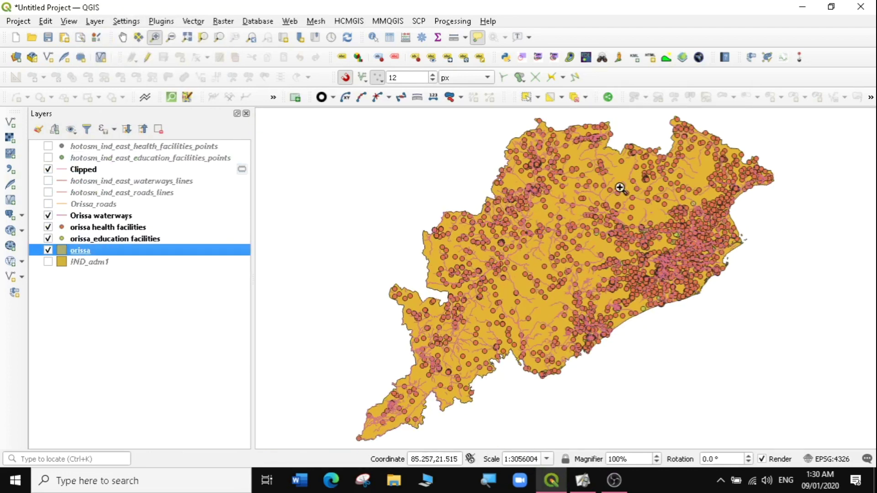
{"action": "right_click", "coordinate": [79, 173]}
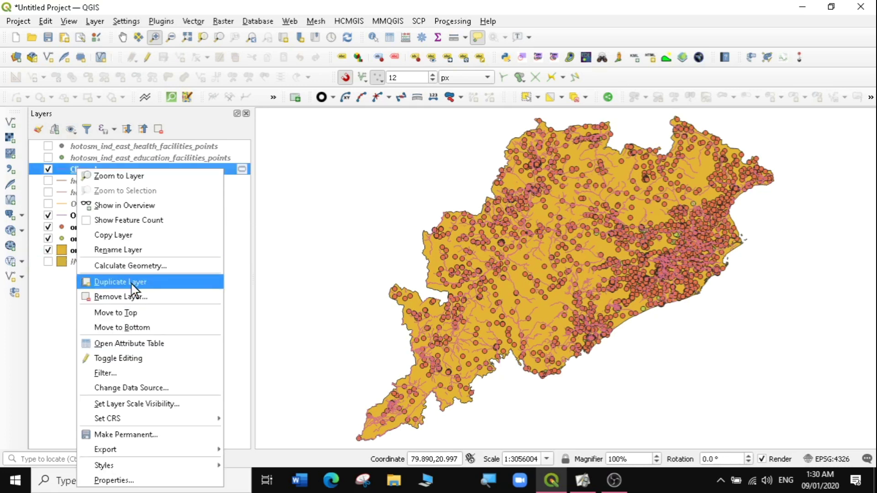
{"action": "left_click", "coordinate": [124, 297]}
{"action": "left_click", "coordinate": [410, 253]}
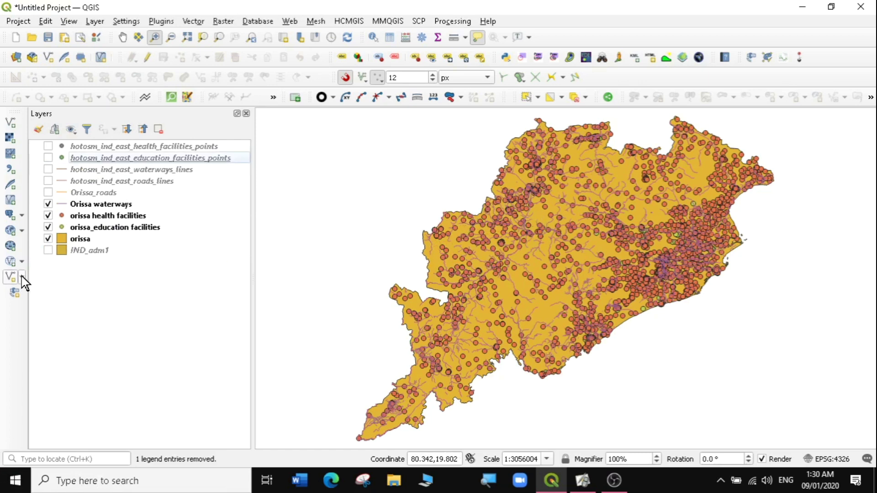
- Show the Orissa_roads and IND_adm1 layers and view the full extent of IND_adm1 on the map
{"action": "left_click", "coordinate": [49, 192]}
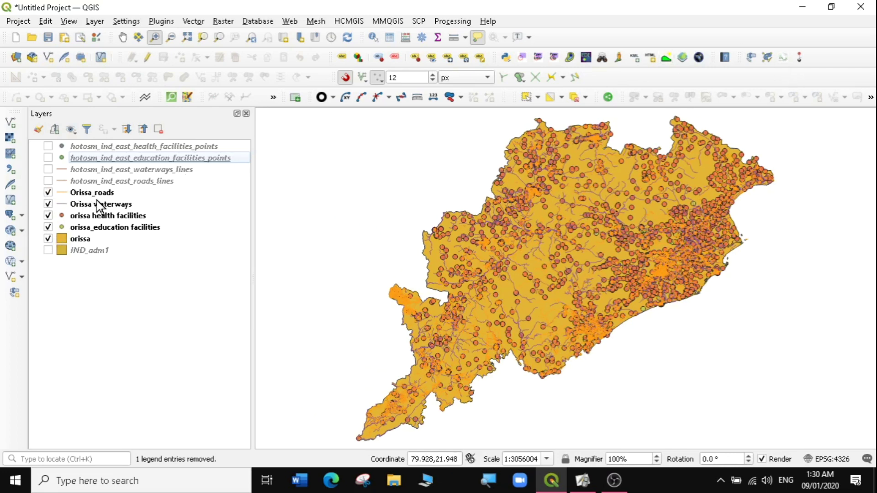
{"action": "left_click", "coordinate": [48, 250]}
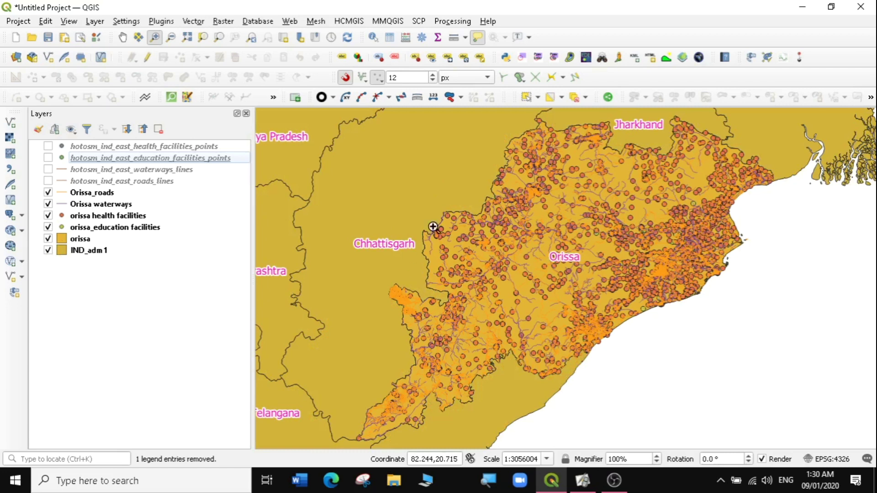
{"action": "right_click", "coordinate": [81, 250]}
{"action": "left_click", "coordinate": [125, 8]}
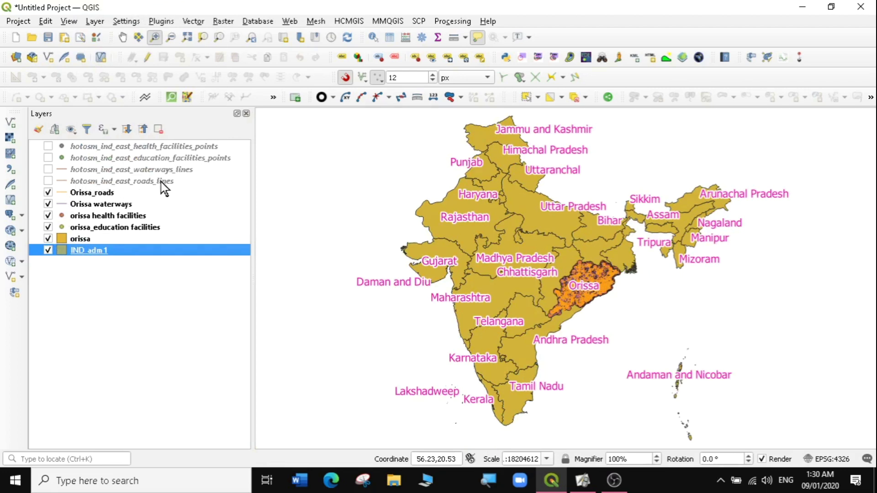
- Return to the extent of the orissa layer and compare the map without and with IND_adm1 shown
{"action": "left_click", "coordinate": [75, 240]}
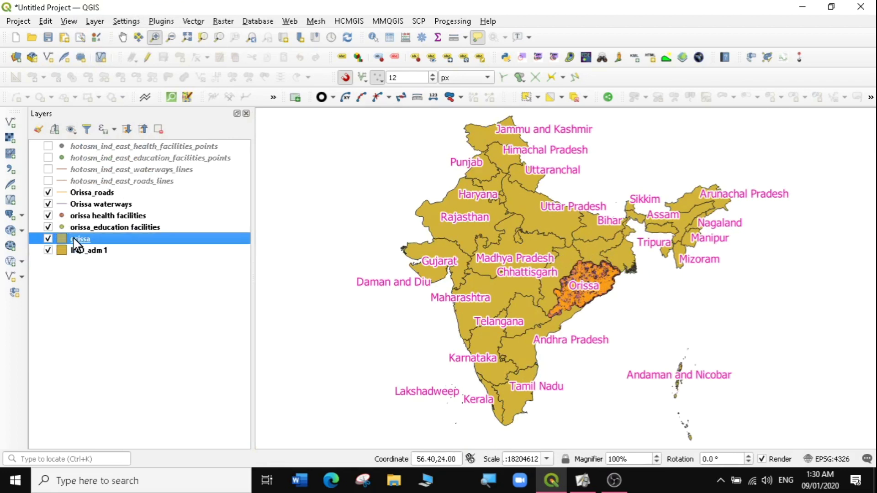
{"action": "right_click", "coordinate": [75, 240]}
{"action": "left_click", "coordinate": [123, 8]}
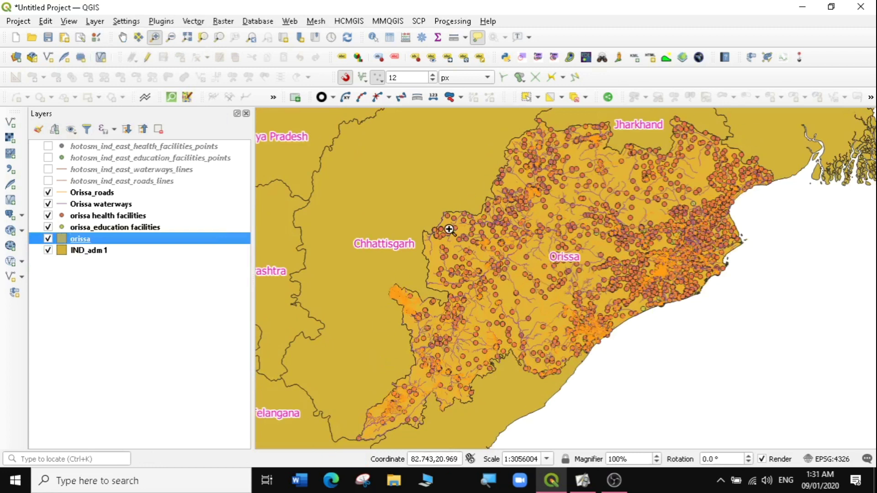
{"action": "left_click", "coordinate": [62, 215]}
{"action": "left_click", "coordinate": [48, 250]}
{"action": "left_click", "coordinate": [48, 250]}
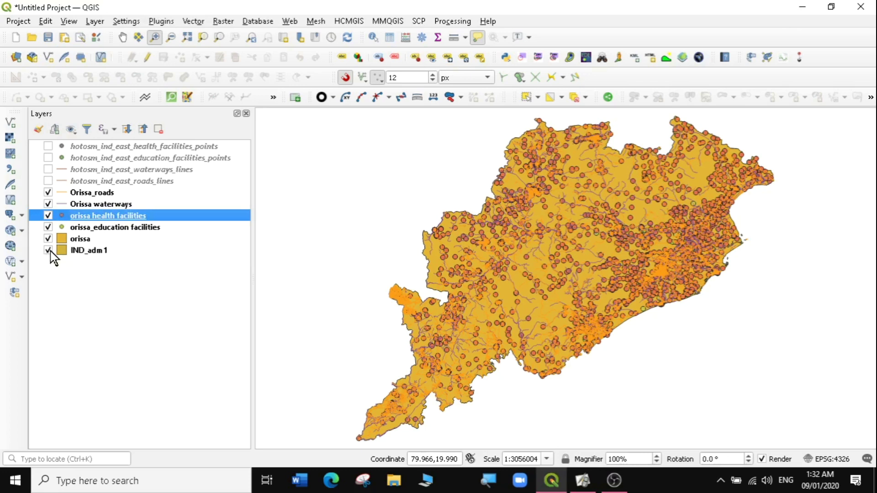